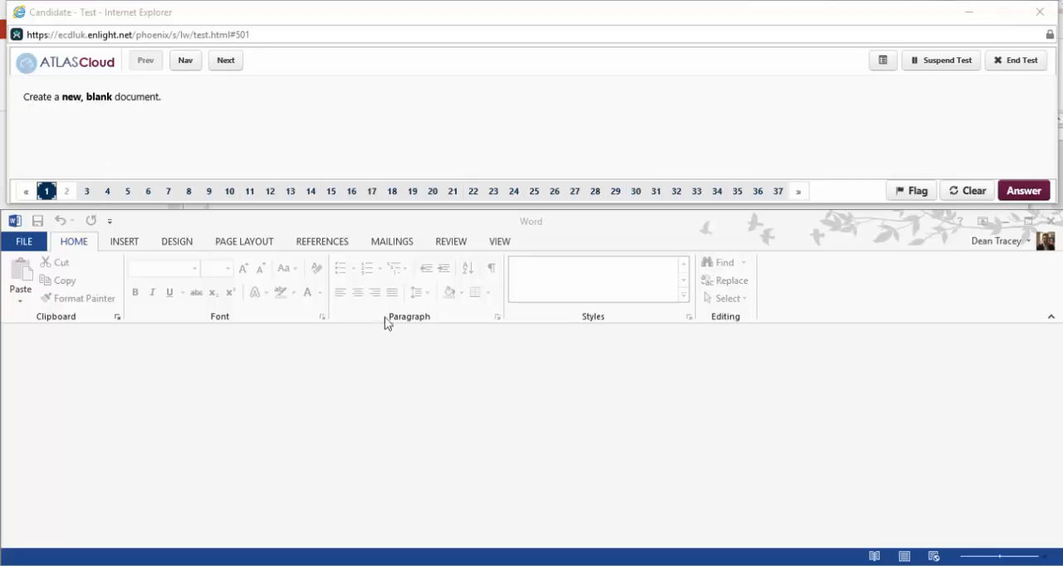
pyautogui.click(89, 242)
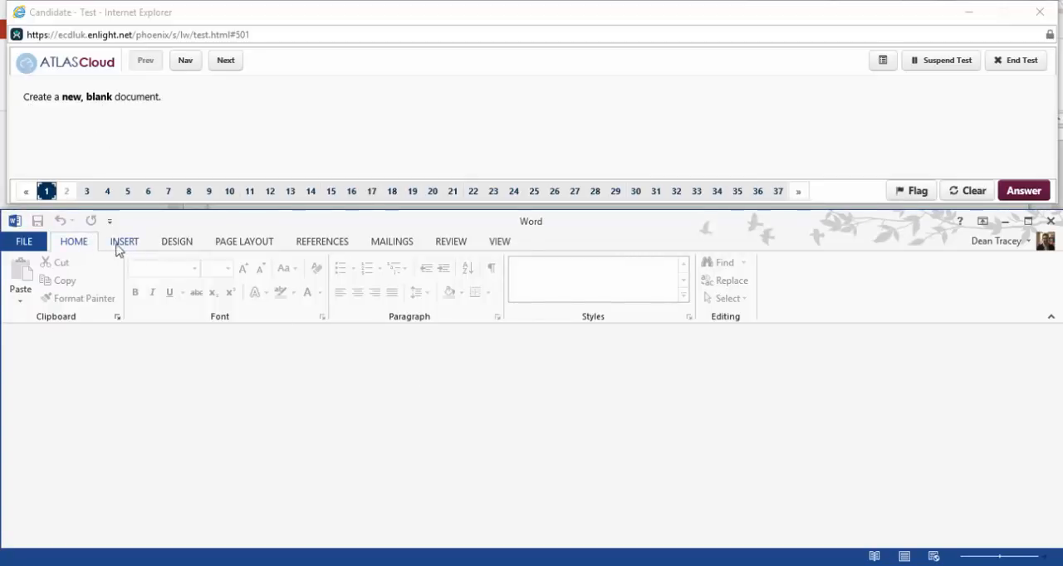
pyautogui.click(116, 245)
pyautogui.click(89, 241)
# Go to question 2 and save its document to Z:\ under the file name show.
pyautogui.click(228, 66)
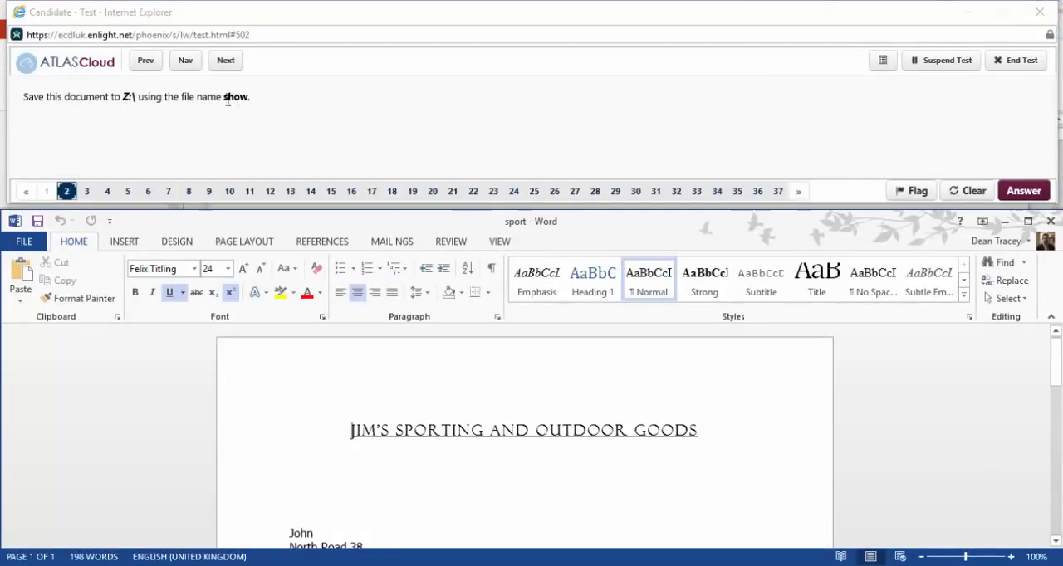
pyautogui.click(33, 243)
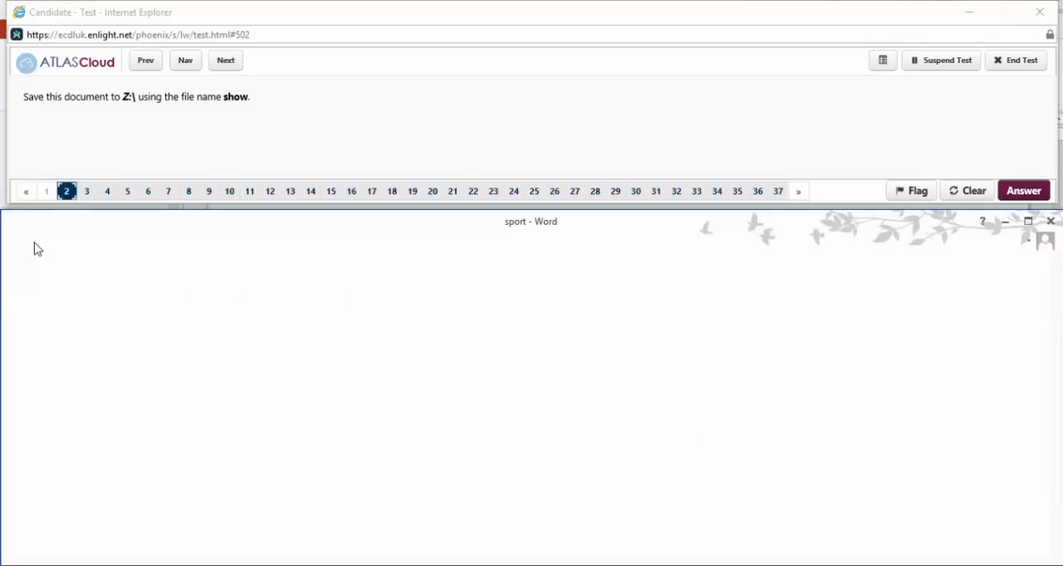
pyautogui.click(48, 398)
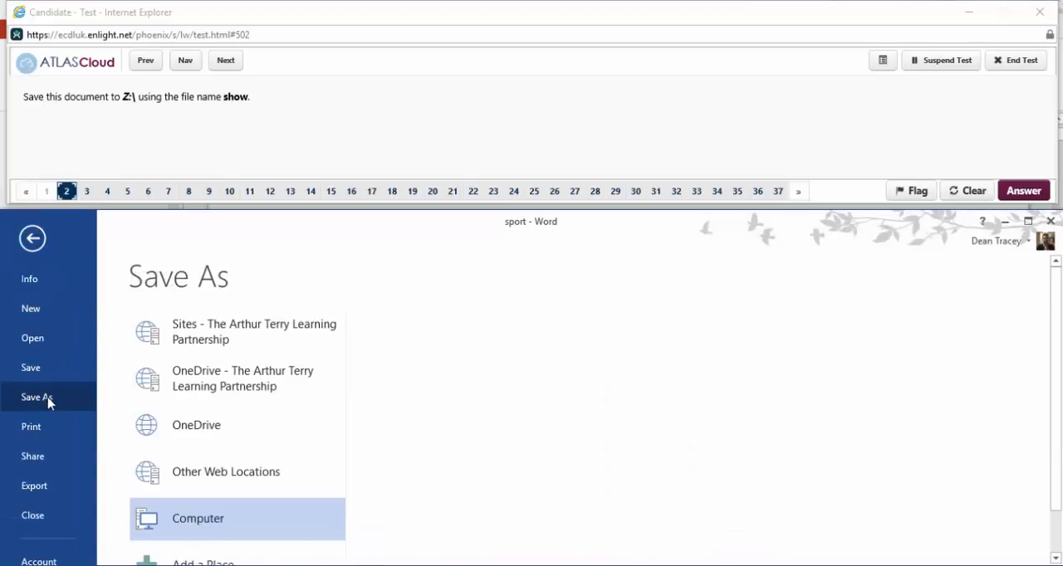
pyautogui.click(402, 378)
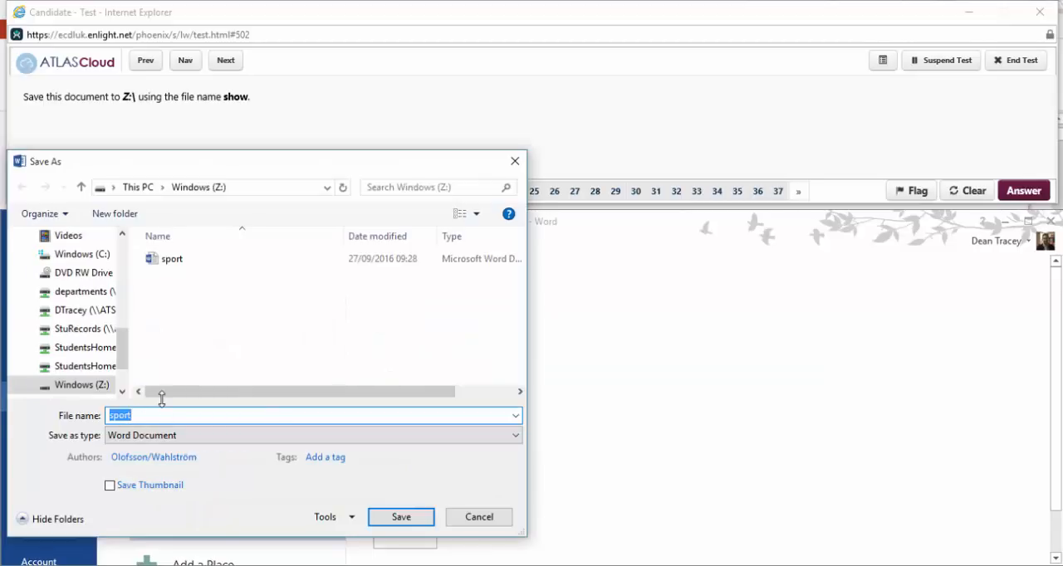
pyautogui.write('show')
pyautogui.click(425, 518)
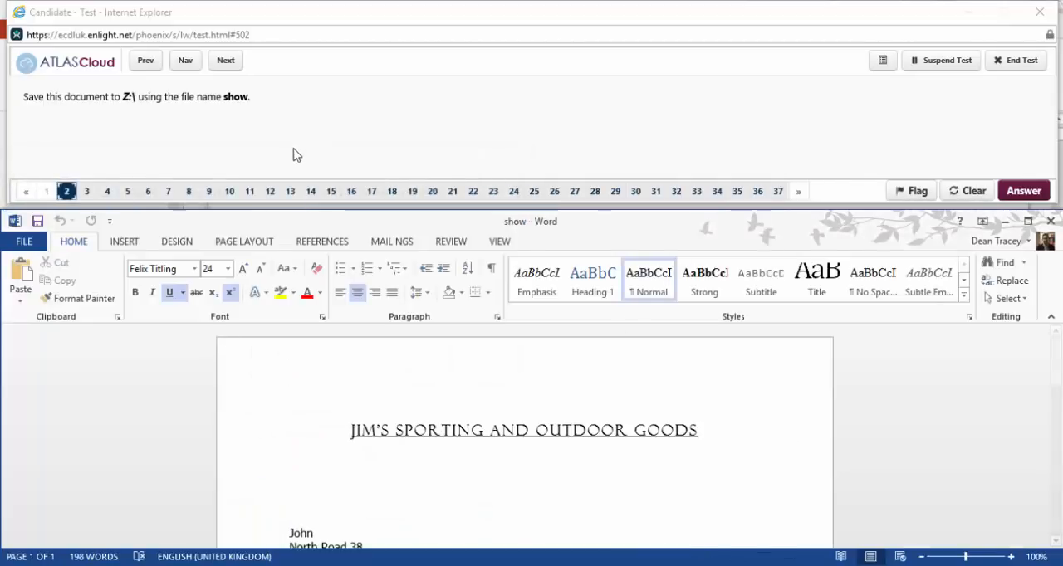
# Reopen question 3 for answering and change the Word user name to the name given in the question.
pyautogui.click(234, 64)
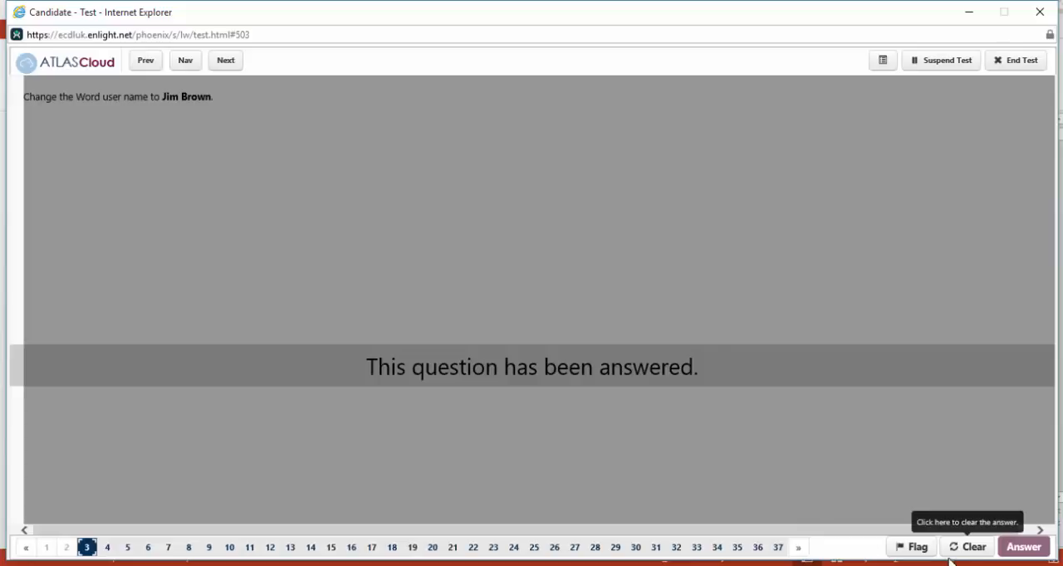
pyautogui.click(952, 544)
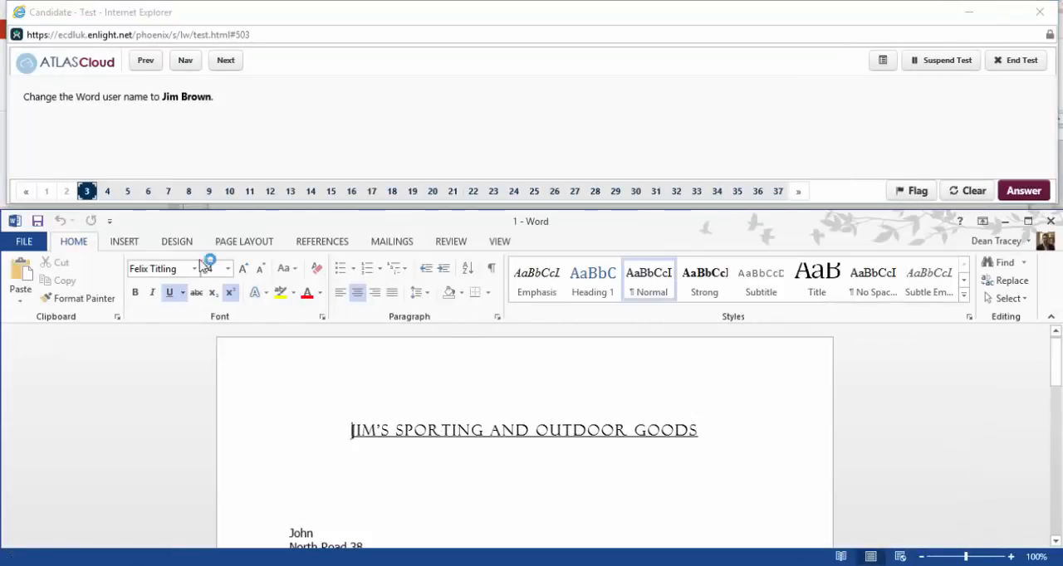
pyautogui.click(24, 242)
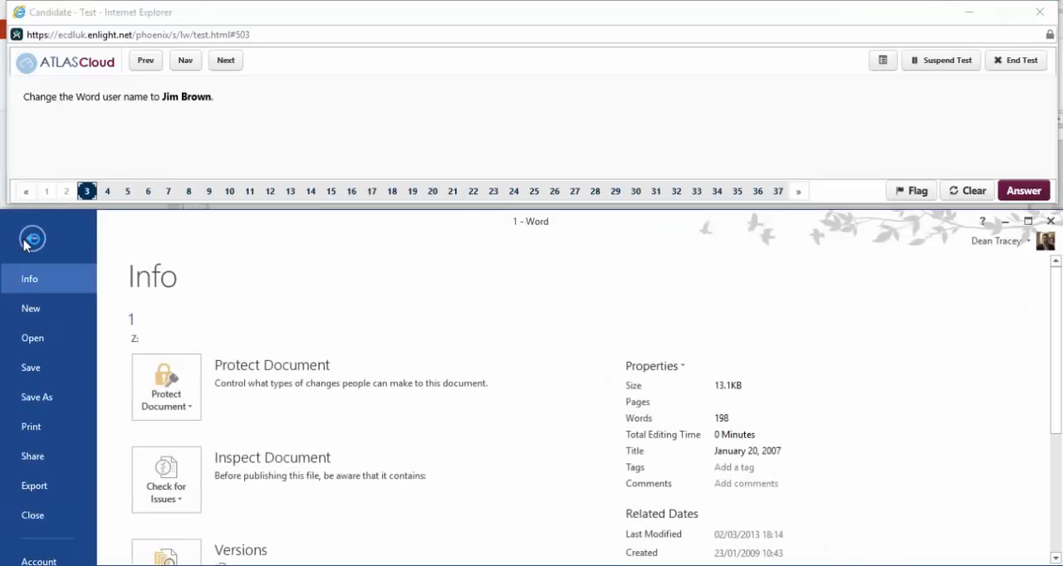
pyautogui.click(50, 562)
pyautogui.scroll(-3, 168, 436)
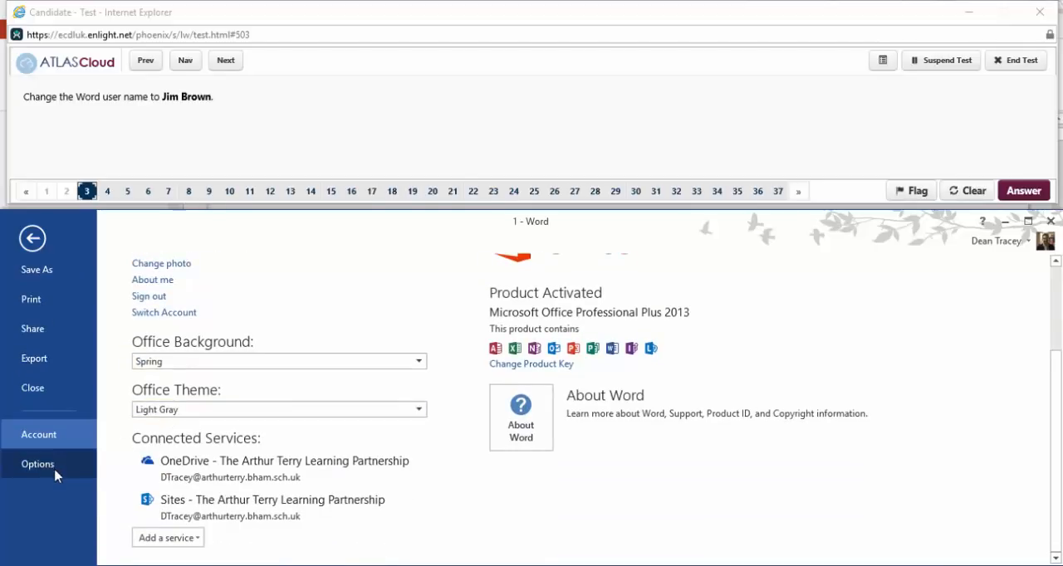
pyautogui.click(52, 477)
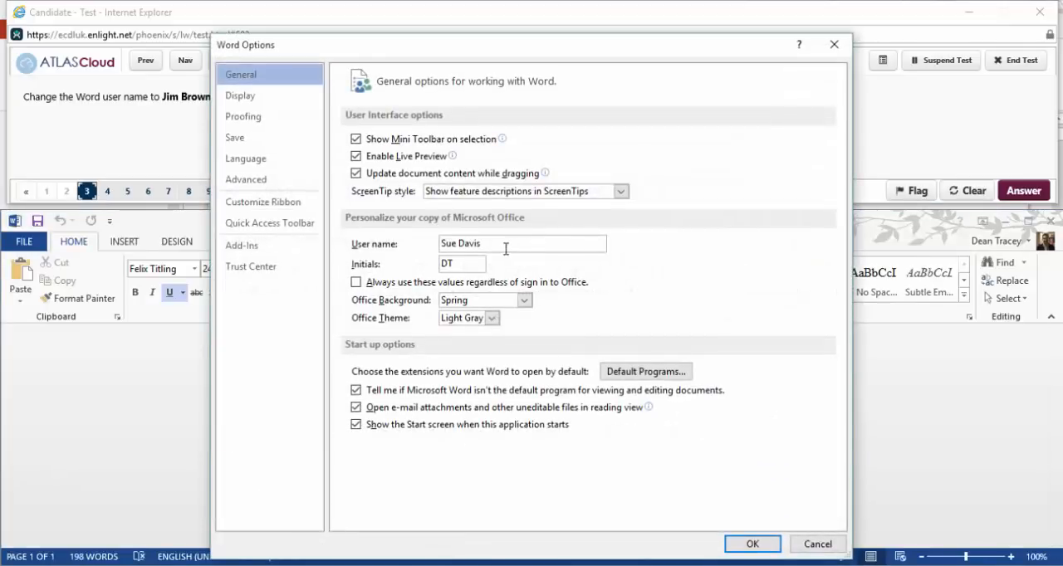
pyautogui.moveTo(506, 249); pyautogui.dragTo(441, 245)
pyautogui.write('Jim Brown')
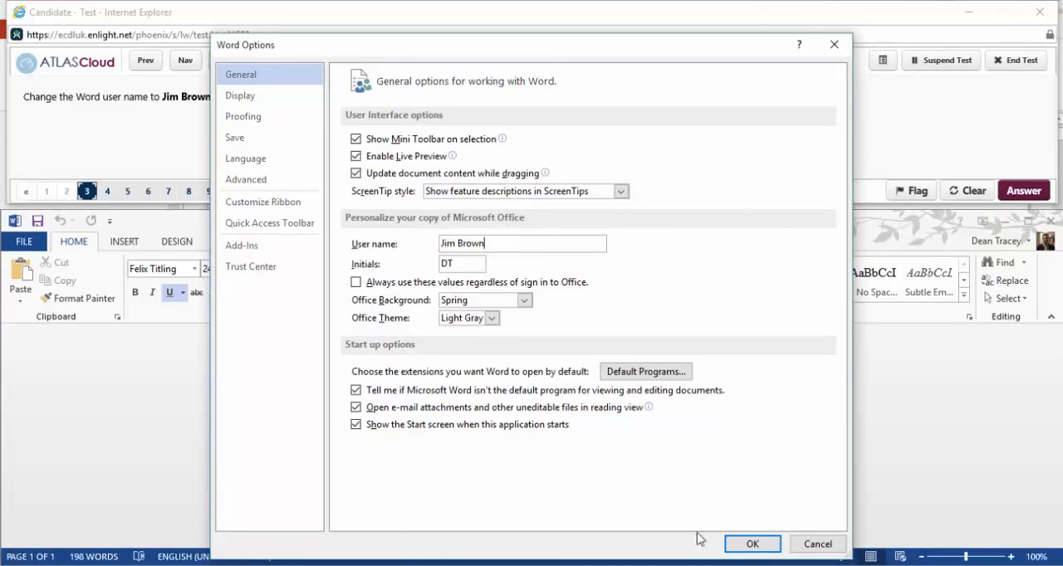
pyautogui.click(748, 545)
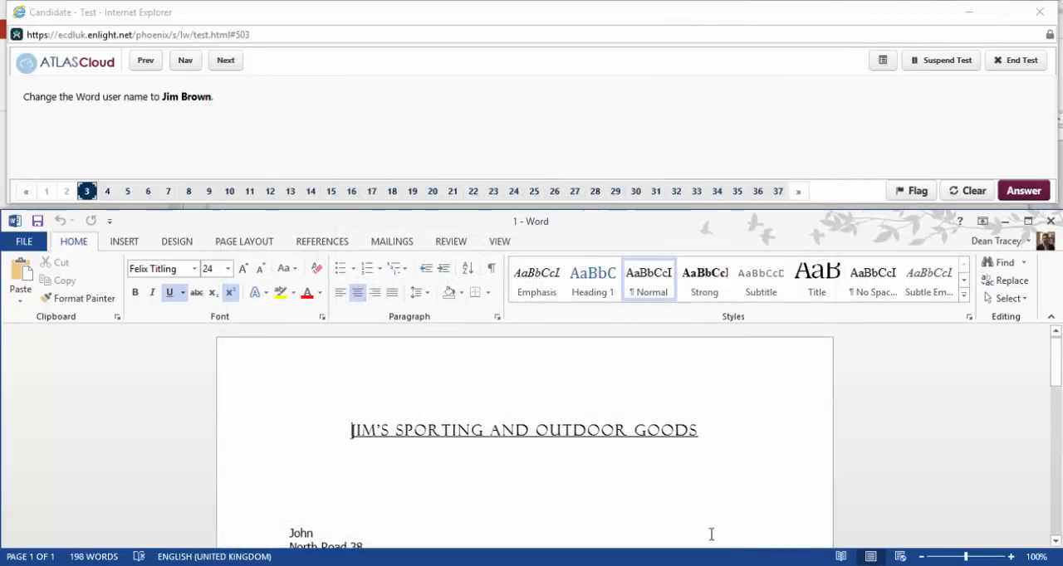
# Go to question 4 and switch its document to Print Layout view.
pyautogui.click(225, 60)
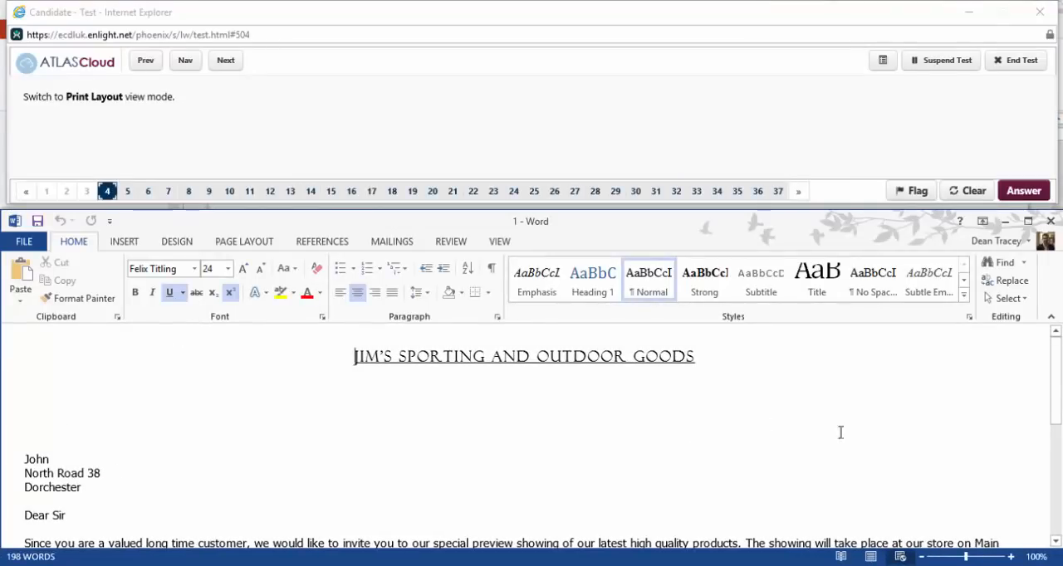
pyautogui.click(501, 242)
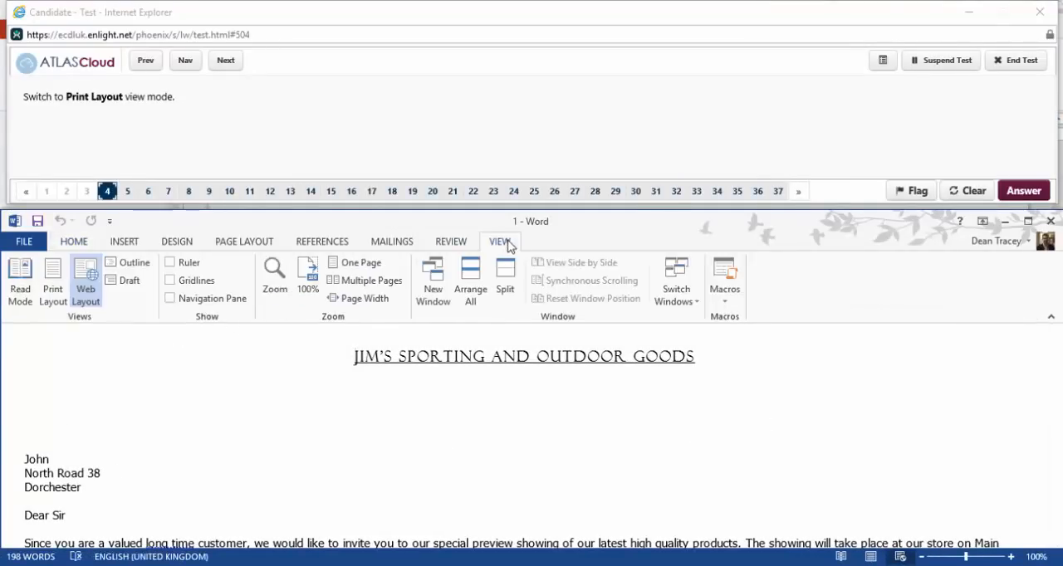
pyautogui.click(52, 286)
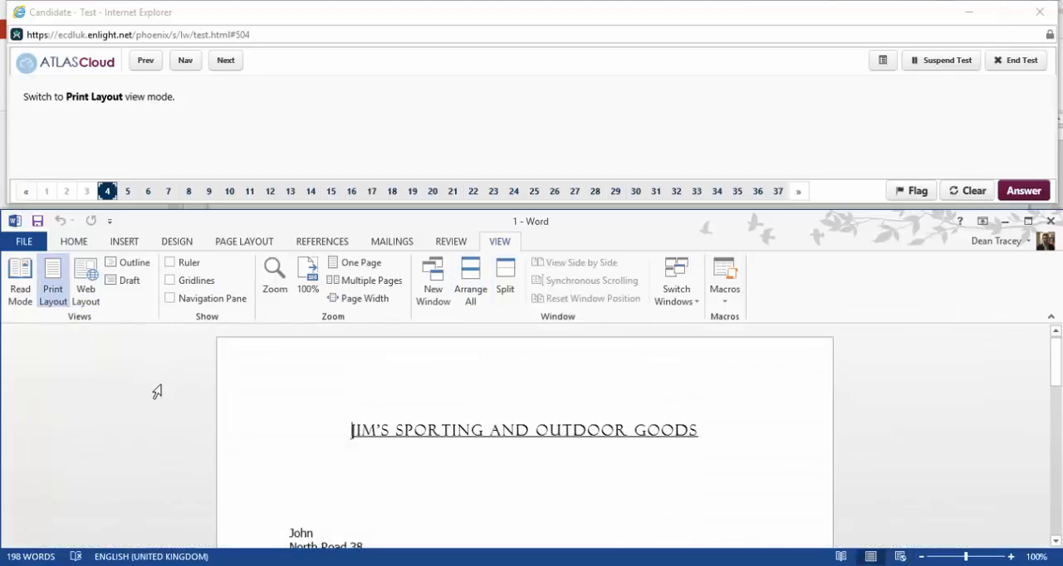
# Go to question 5 and set the document zoom to 105%.
pyautogui.click(226, 64)
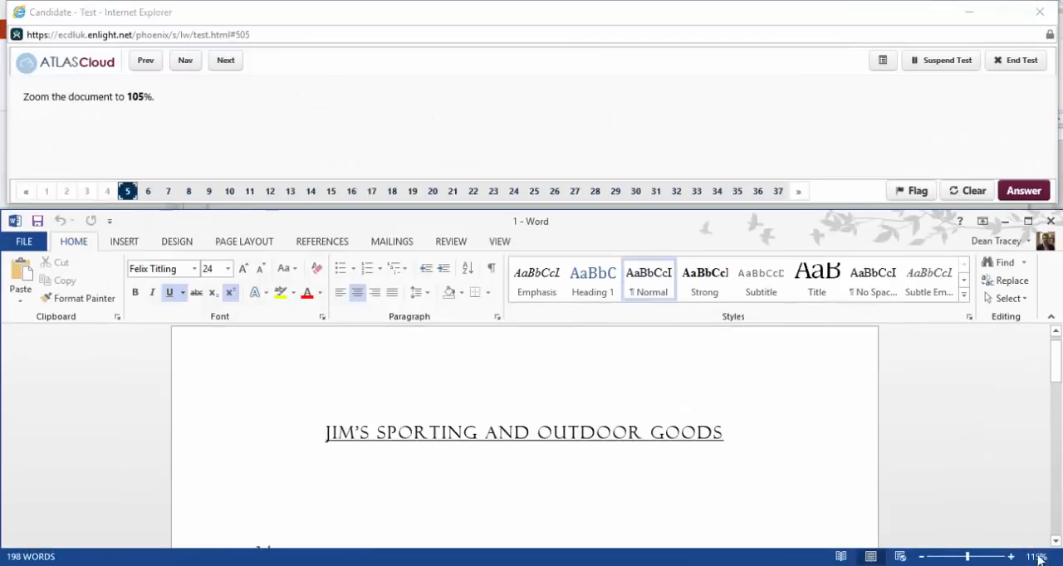
pyautogui.click(922, 557)
pyautogui.click(921, 557)
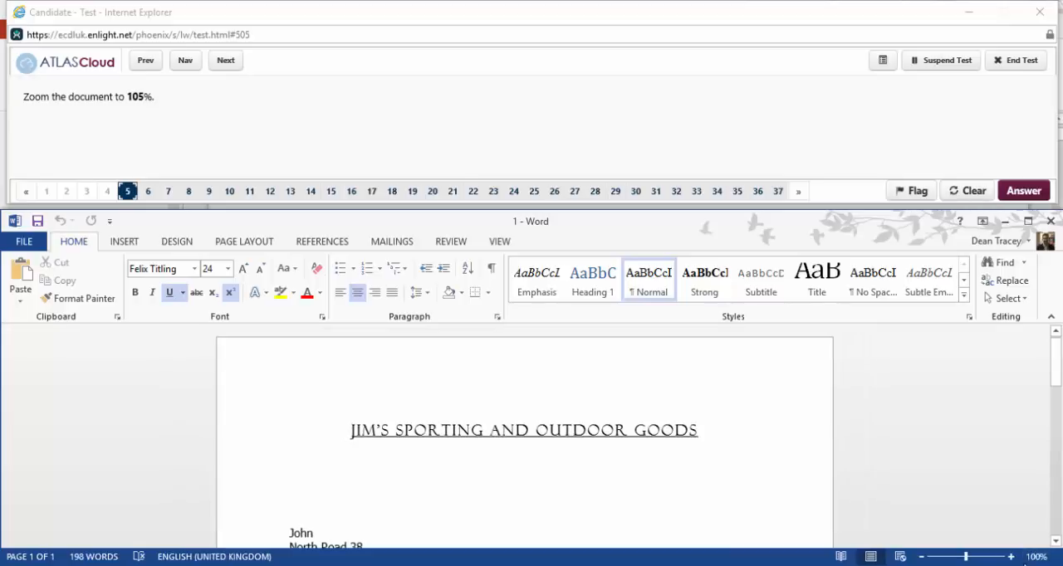
pyautogui.click(1037, 556)
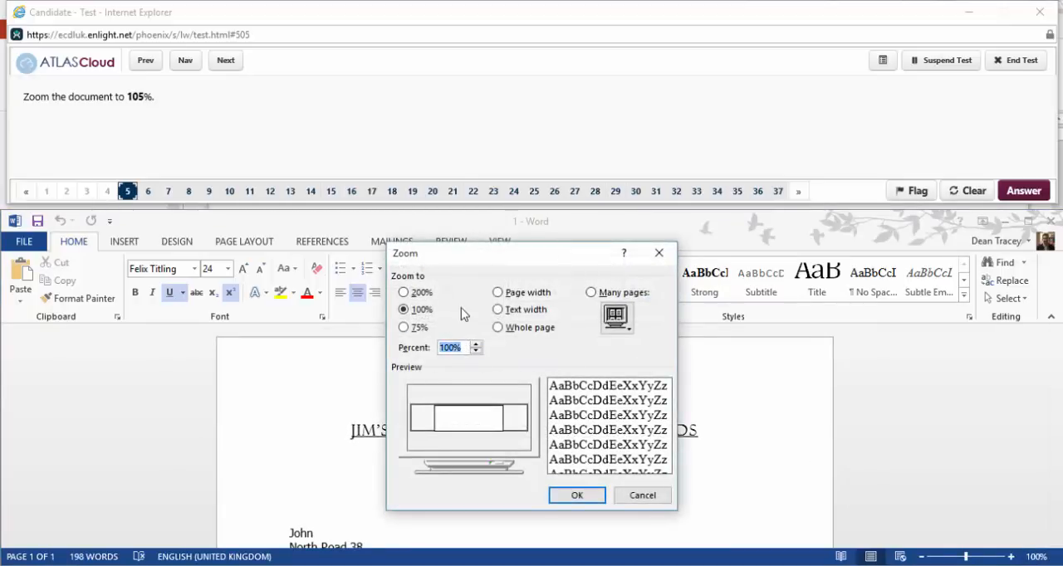
pyautogui.write('105')
pyautogui.click(590, 496)
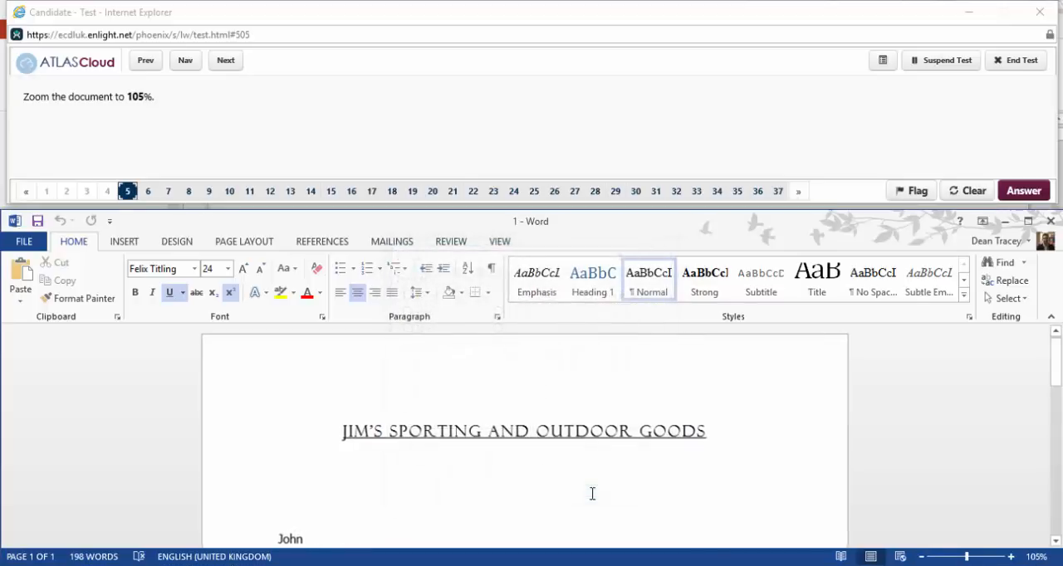
# Reopen question 6 and answer it by marking the Ribbon Display Options icon in the Word picture.
pyautogui.click(228, 61)
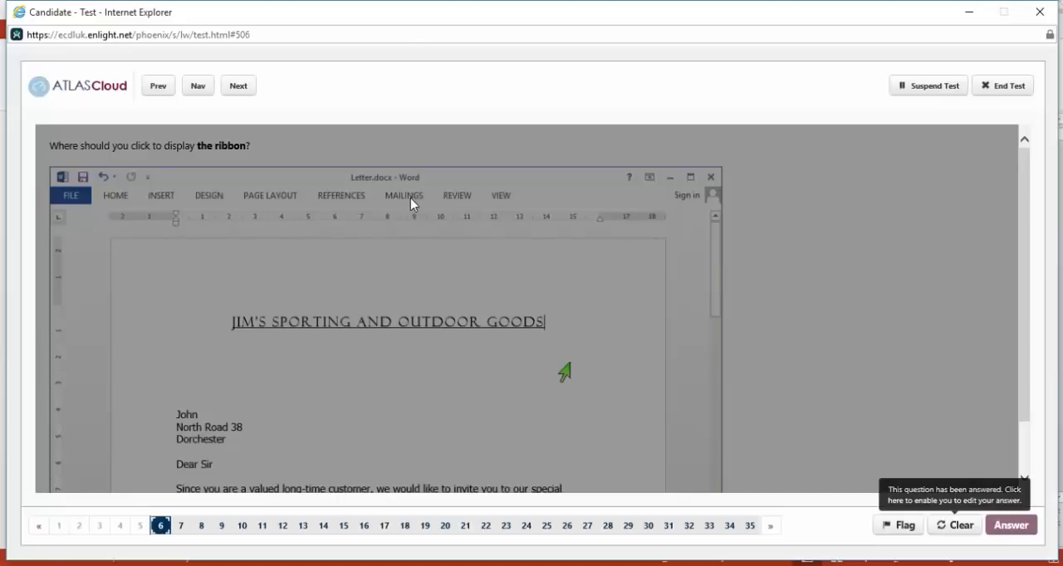
pyautogui.click(956, 529)
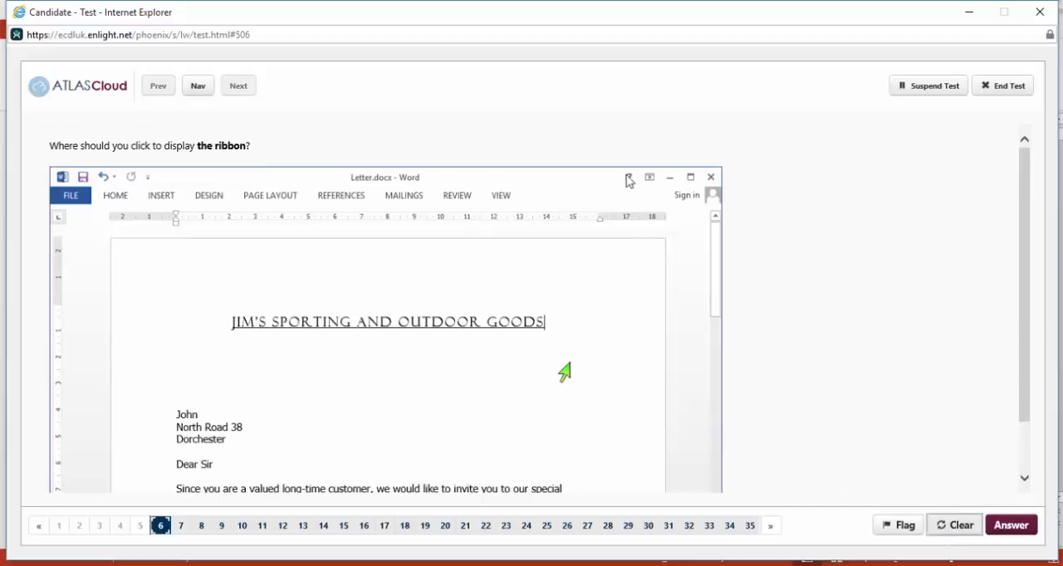
pyautogui.click(653, 182)
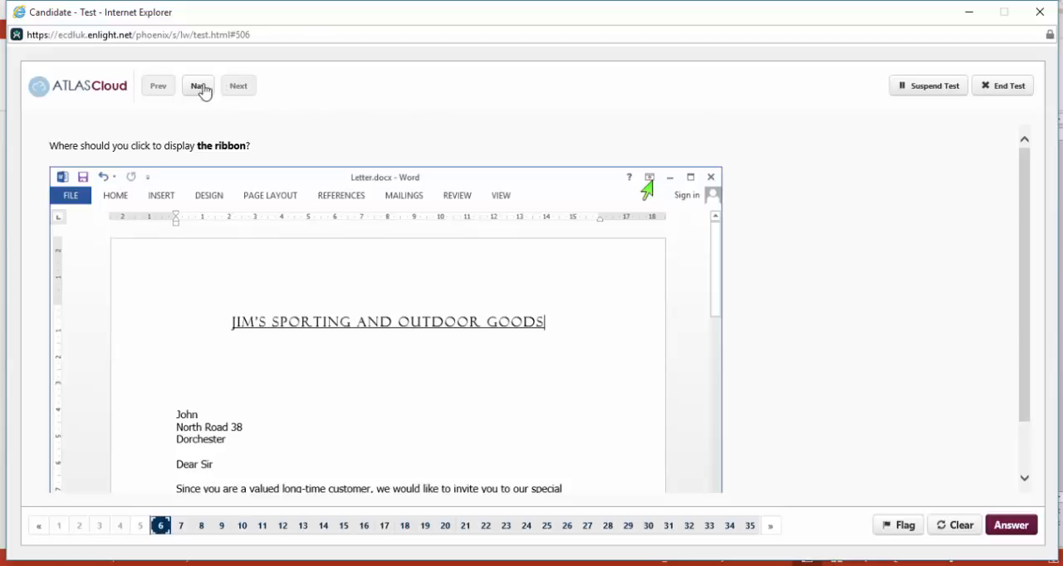
pyautogui.click(990, 529)
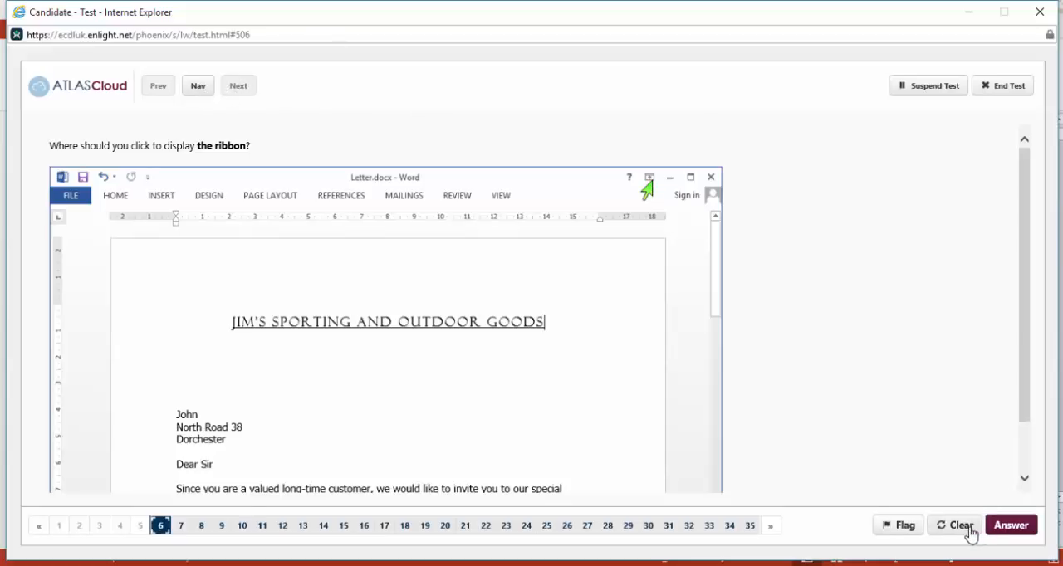
# Reopen question 7 for answering and hide the non-printing formatting marks in its document.
pyautogui.click(237, 86)
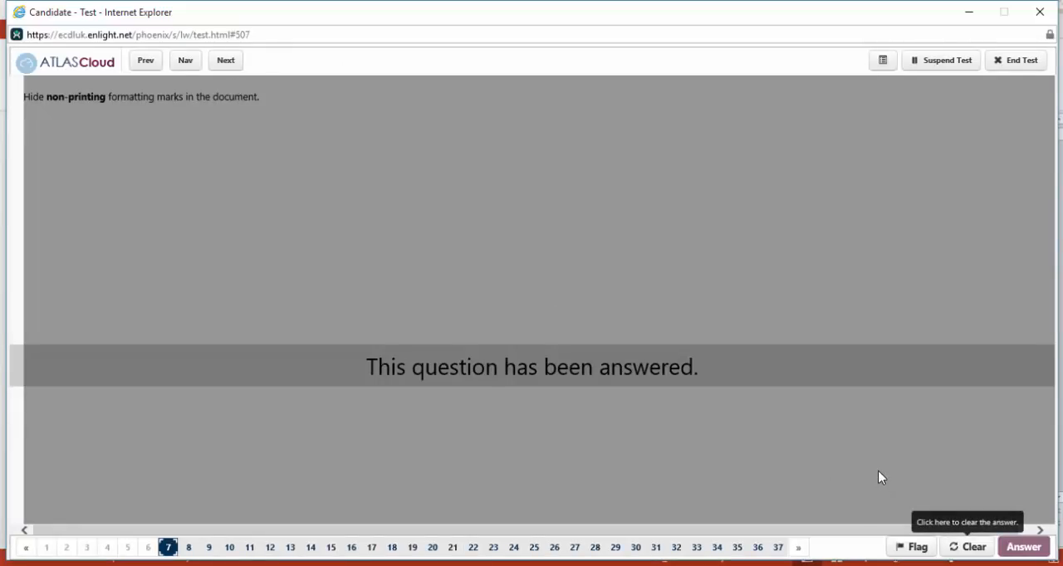
pyautogui.click(955, 546)
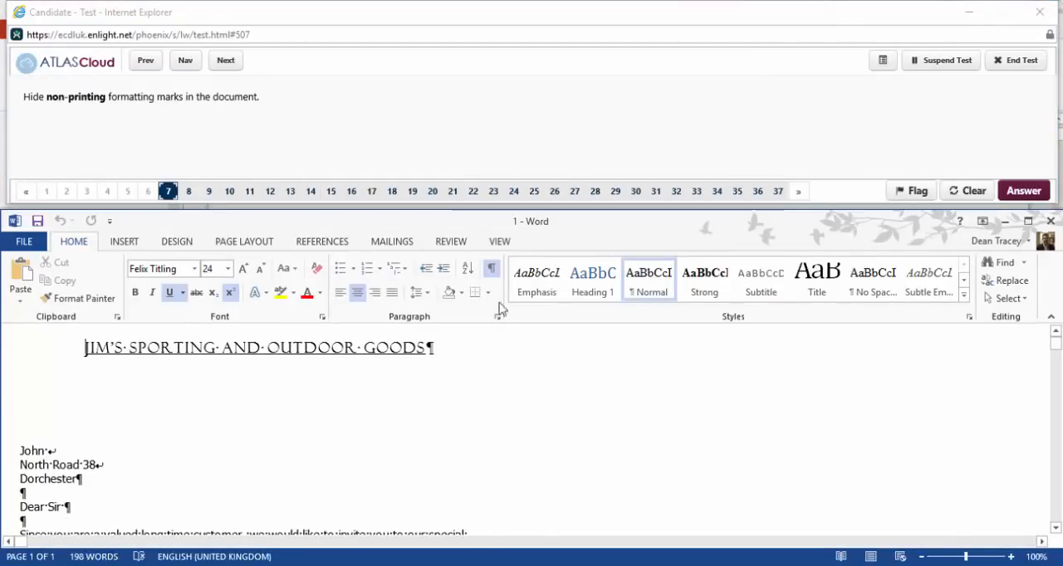
pyautogui.click(492, 267)
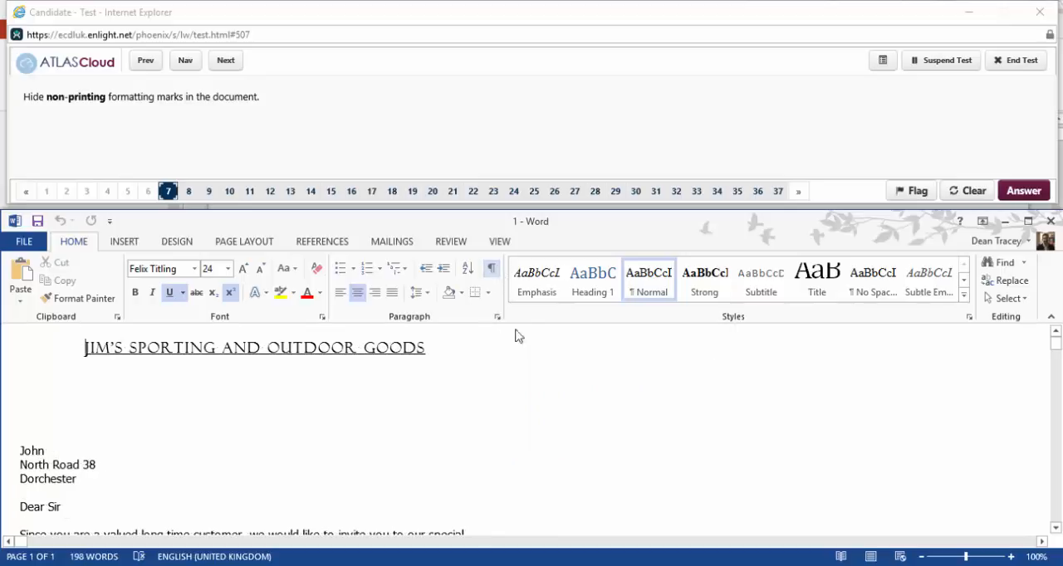
# Reopen question 8 for answering and place the insertion point directly after the addressee's first name above the street address.
pyautogui.click(225, 62)
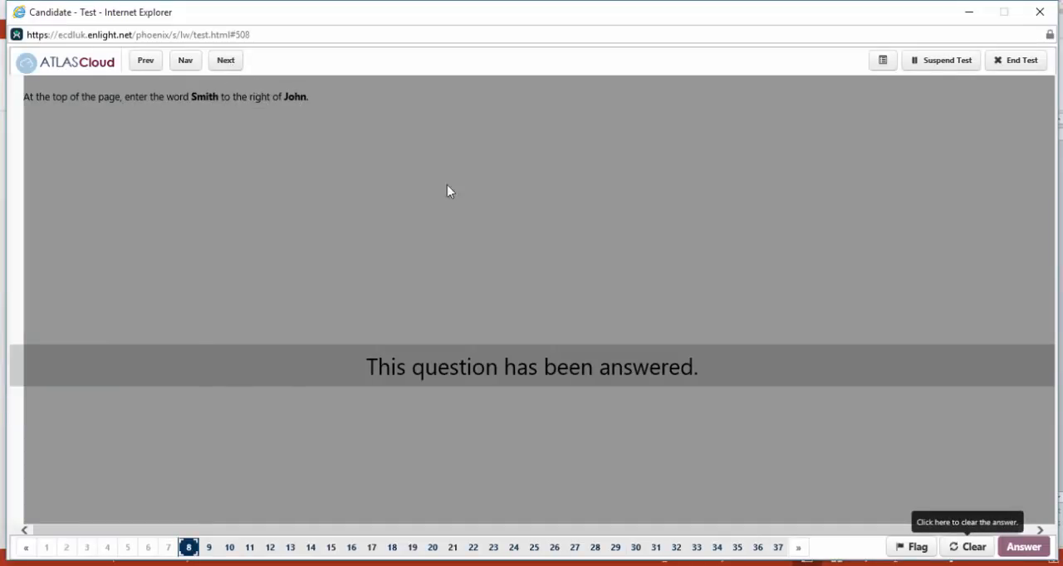
pyautogui.click(966, 547)
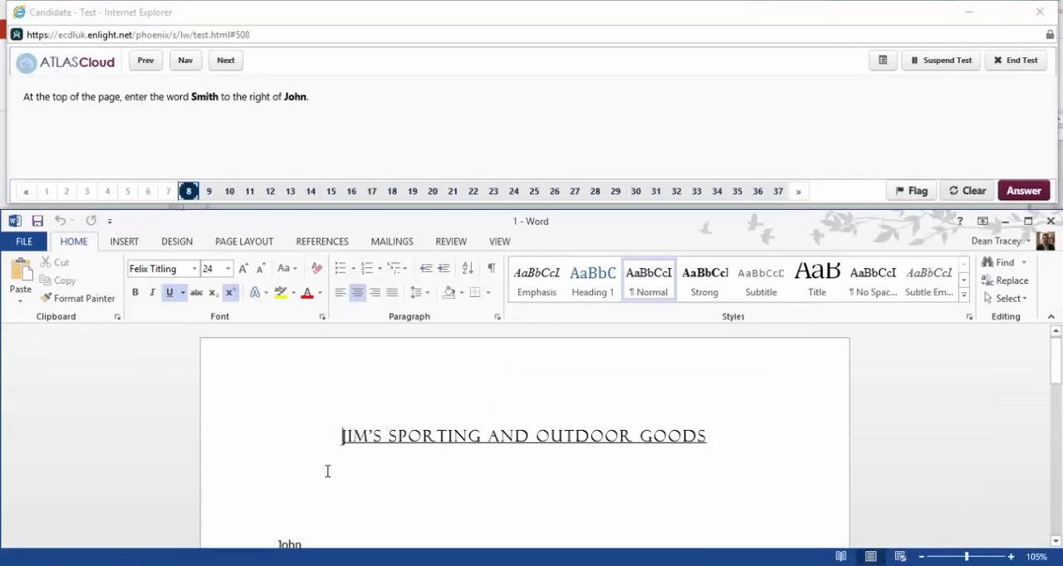
pyautogui.scroll(-1, 328, 472)
pyautogui.scroll(-2, 328, 472)
pyautogui.click(331, 433)
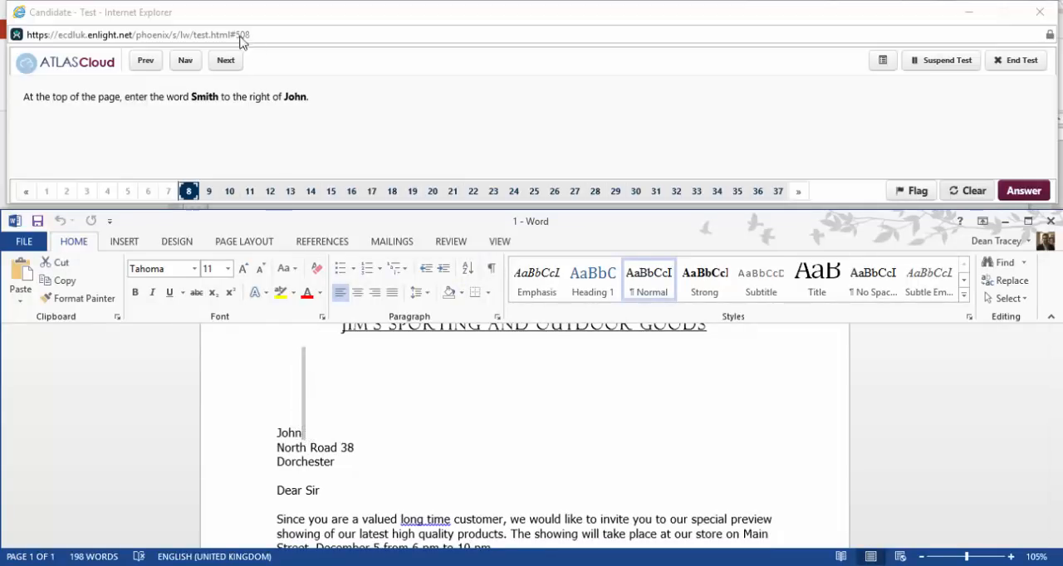
# Leave question 8 and skip past questions 9 and 10 to reach question 11.
pyautogui.click(223, 63)
pyautogui.click(224, 62)
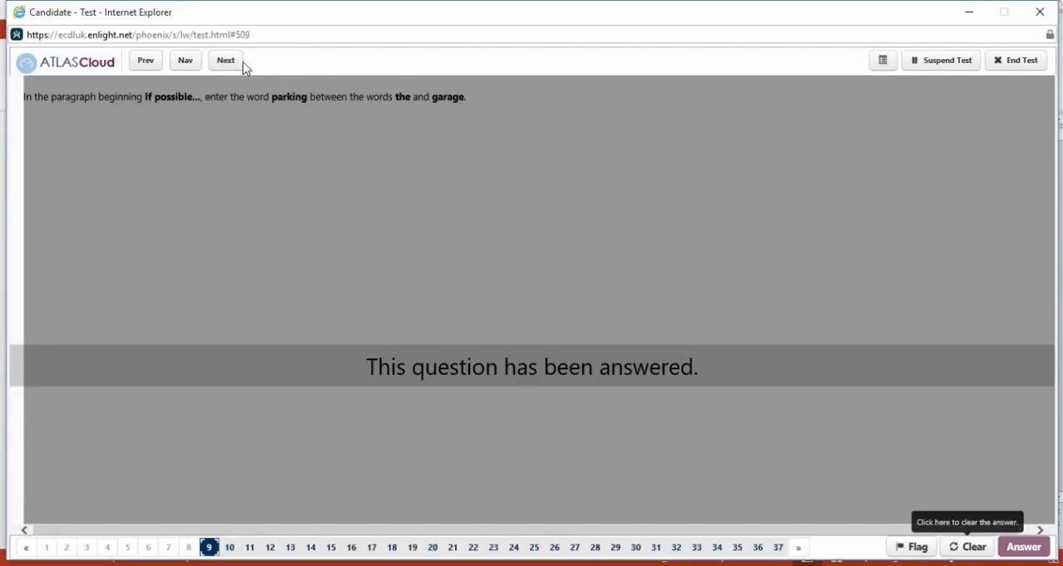
pyautogui.click(223, 65)
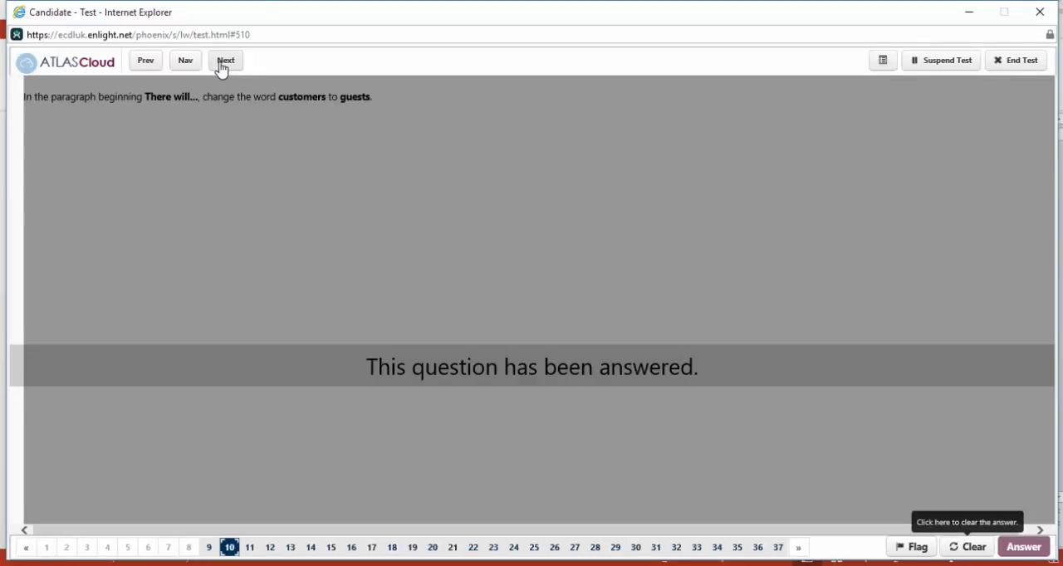
pyautogui.click(235, 65)
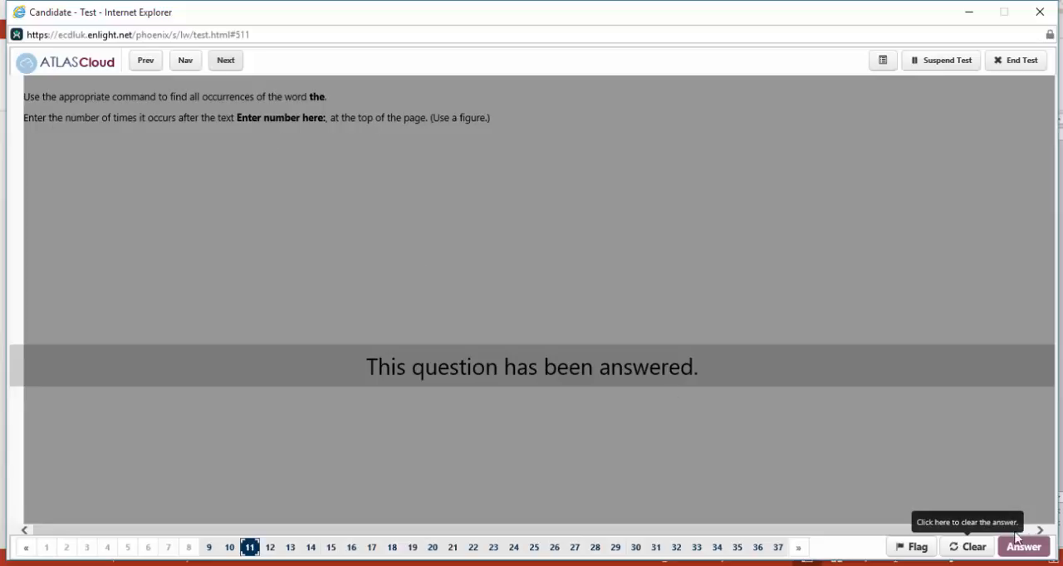
# Reopen question 11 for answering and search its document for every occurrence of the word "the".
pyautogui.click(968, 549)
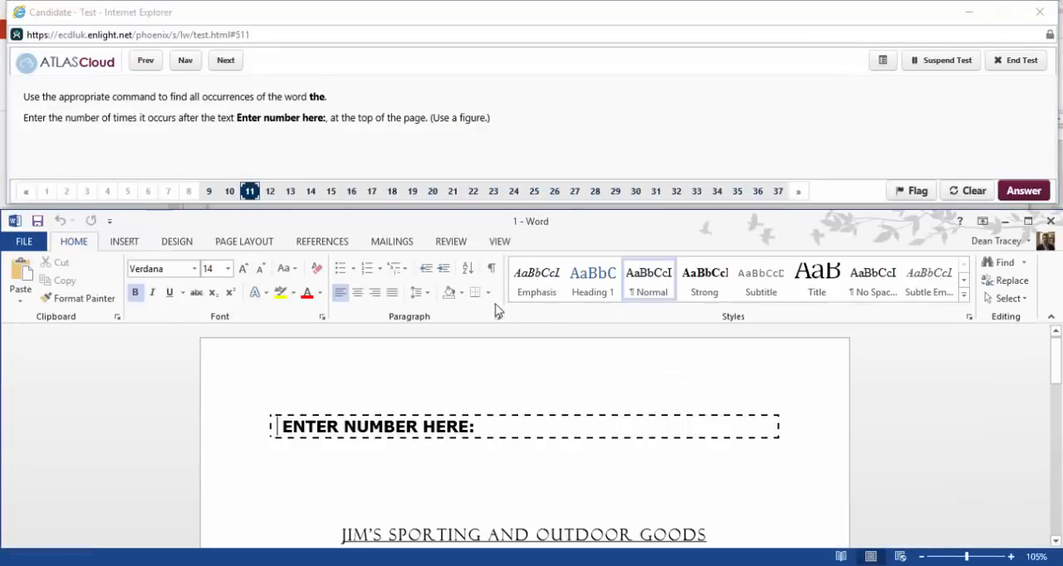
pyautogui.click(452, 242)
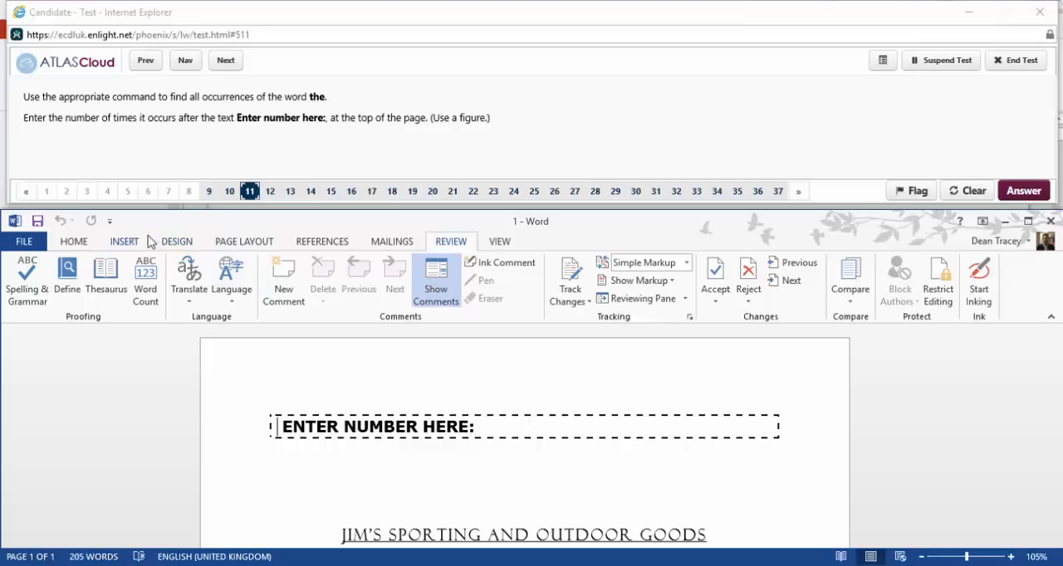
pyautogui.click(84, 246)
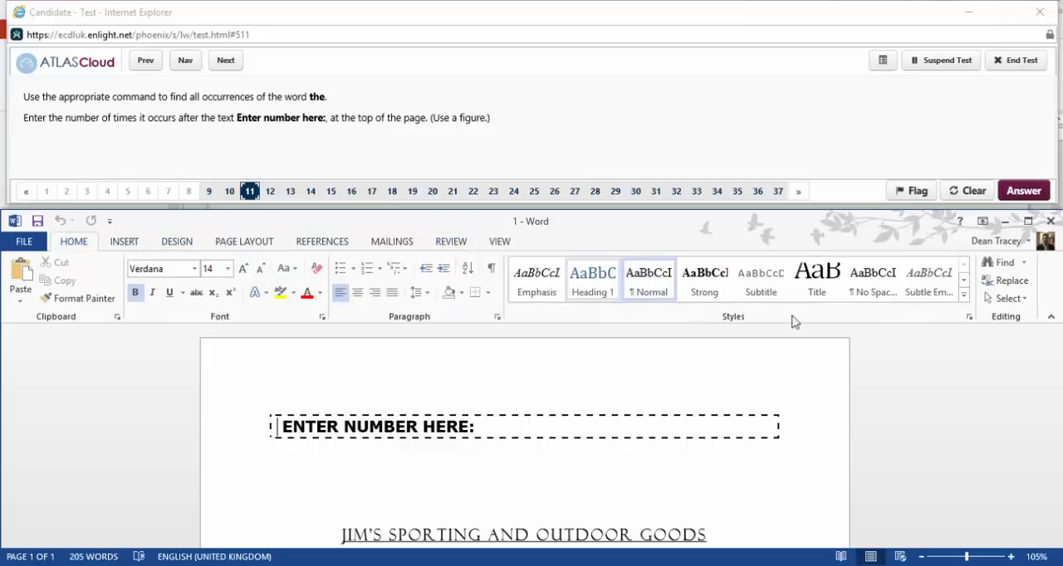
pyautogui.click(1025, 263)
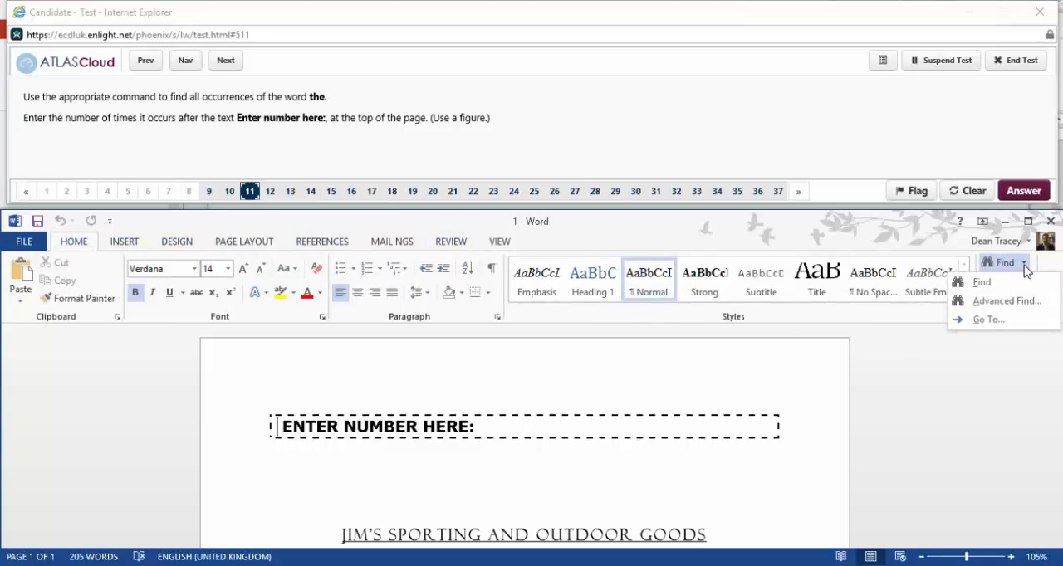
pyautogui.click(980, 281)
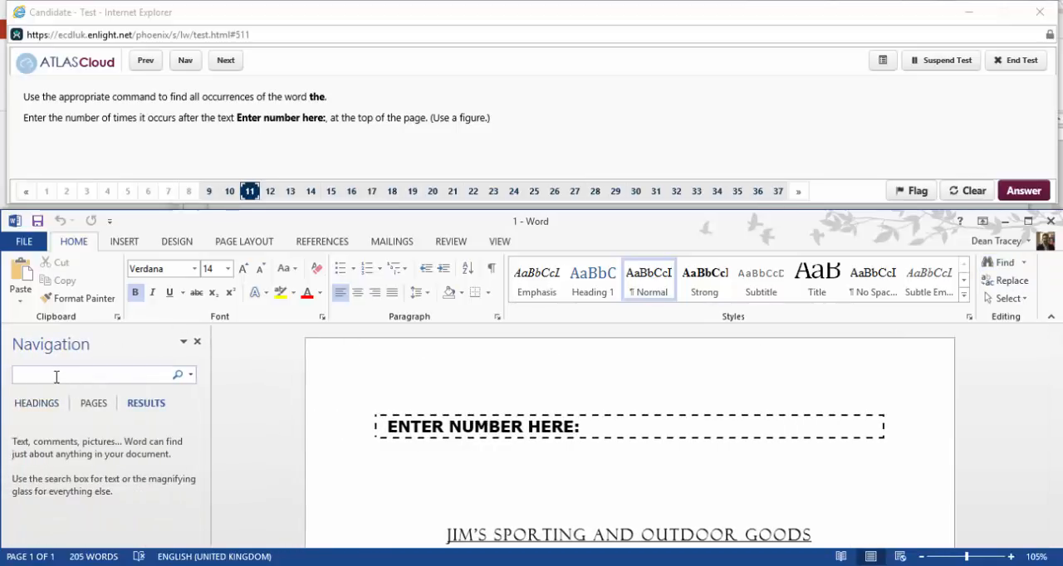
pyautogui.write('the')
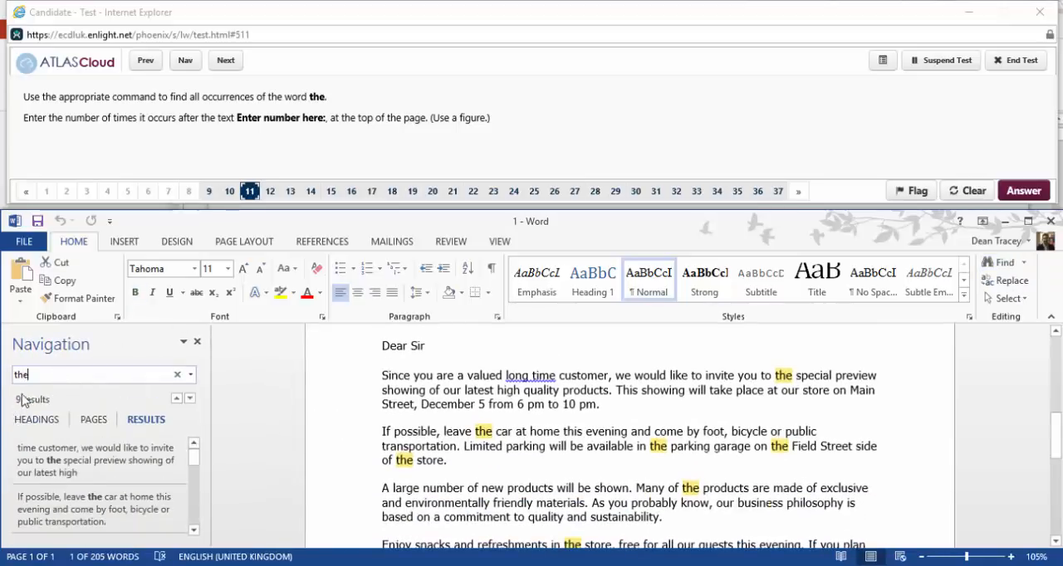
# Enter 9 after the text "Enter number here:" at the top of the page.
pyautogui.scroll(5, 572, 425)
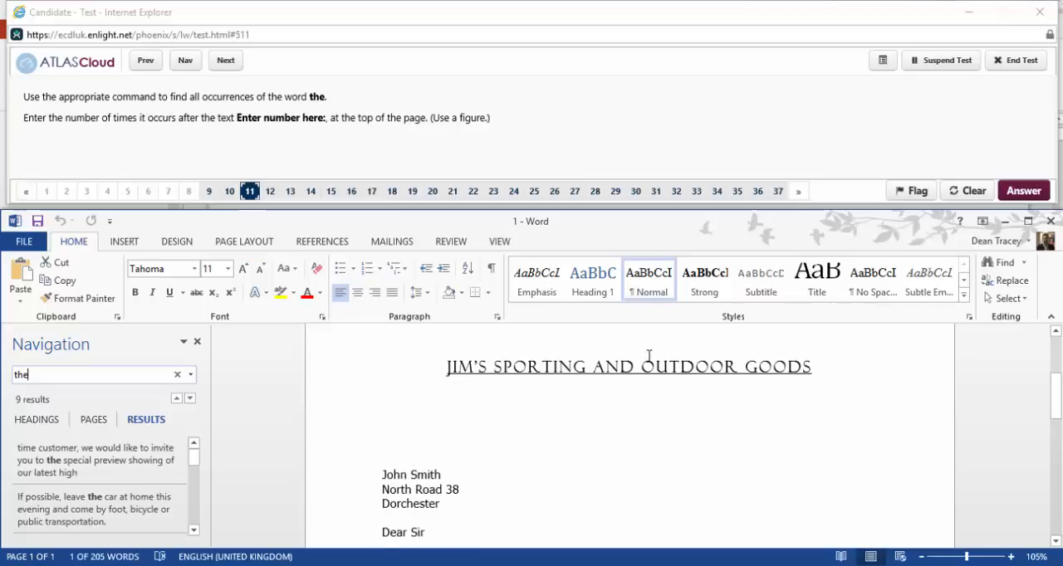
pyautogui.click(616, 432)
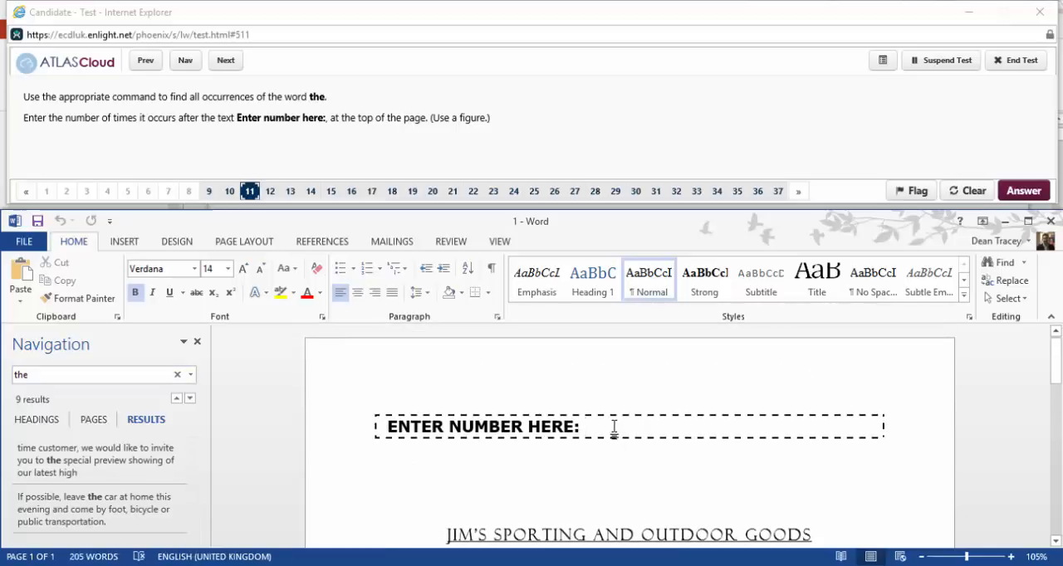
pyautogui.write('9')
# Skip past question 12, reopen question 13 for answering and italicise the heading "Jim's sporting and outdoor goods".
pyautogui.click(225, 63)
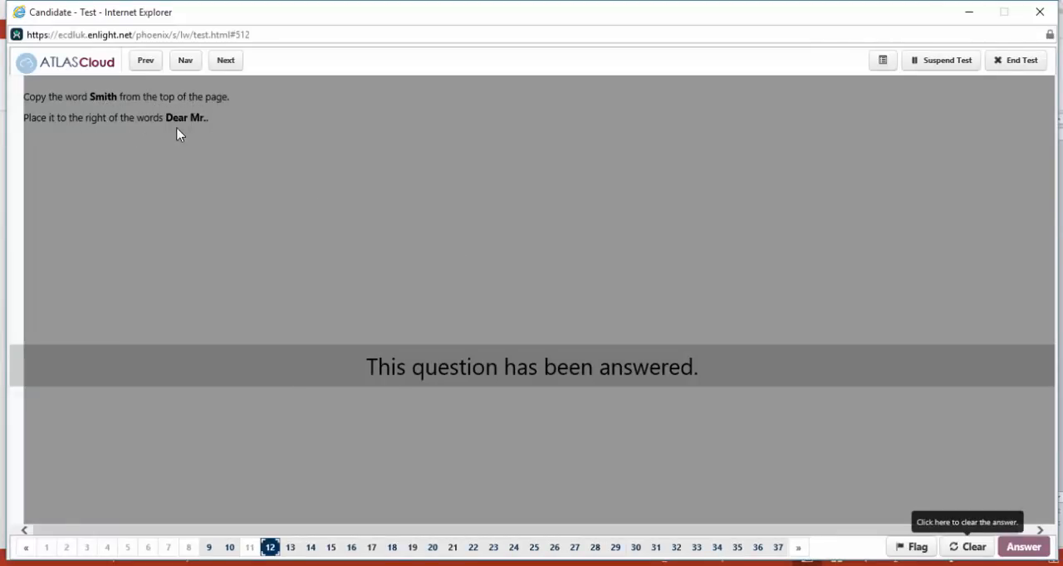
pyautogui.click(228, 63)
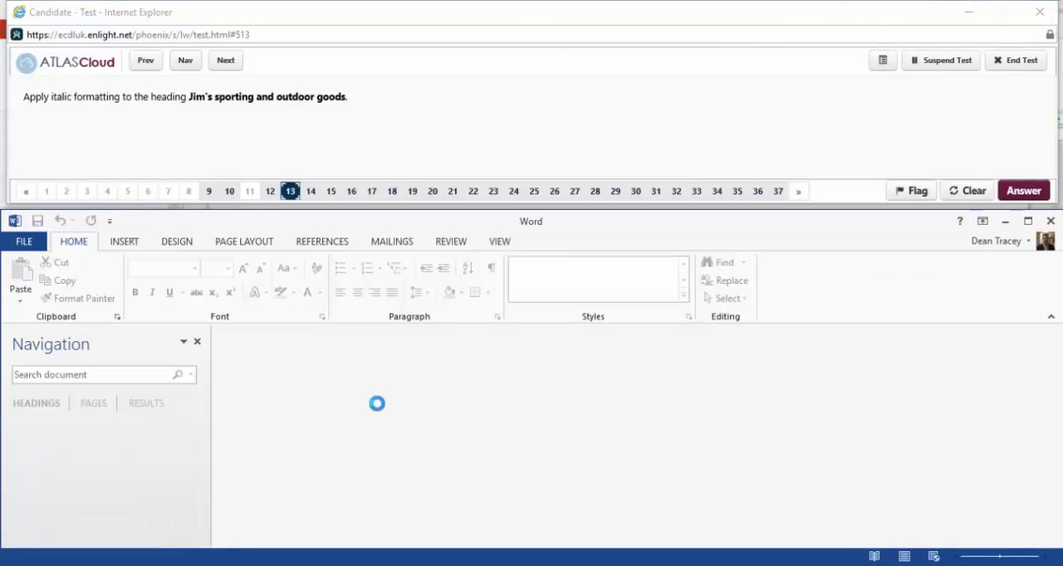
pyautogui.moveTo(465, 437); pyautogui.dragTo(820, 430)
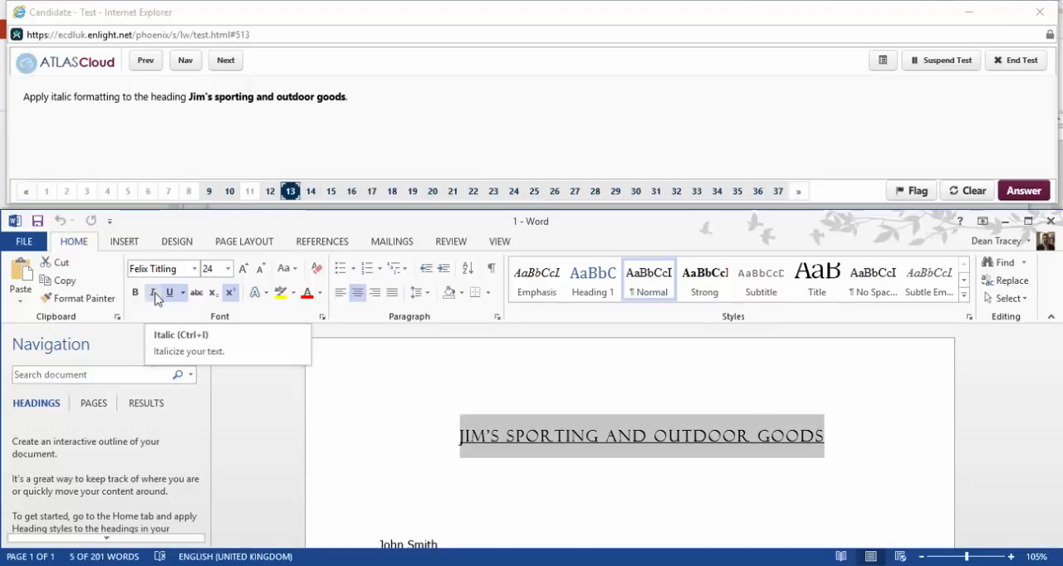
# Skip past question 14, reopen question 15 for answering and apply Capitalize Each Word to the addressee's name and address lines.
pyautogui.click(223, 63)
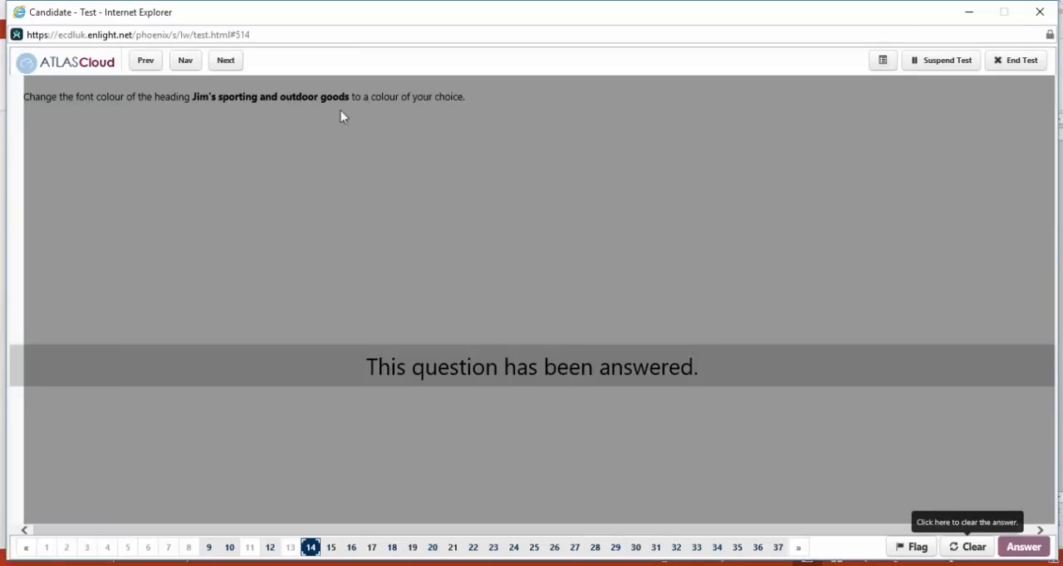
pyautogui.click(244, 64)
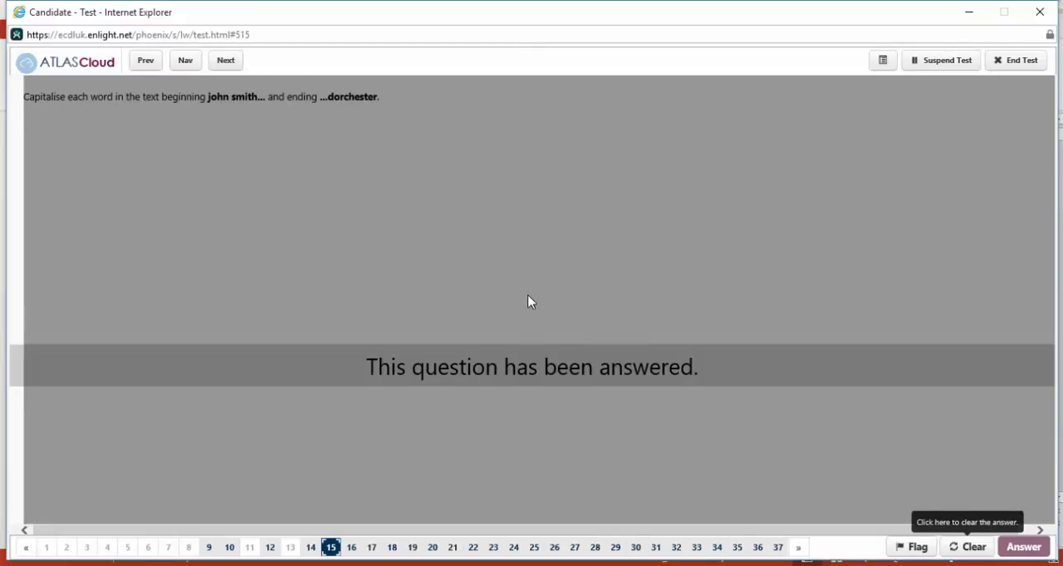
pyautogui.click(966, 549)
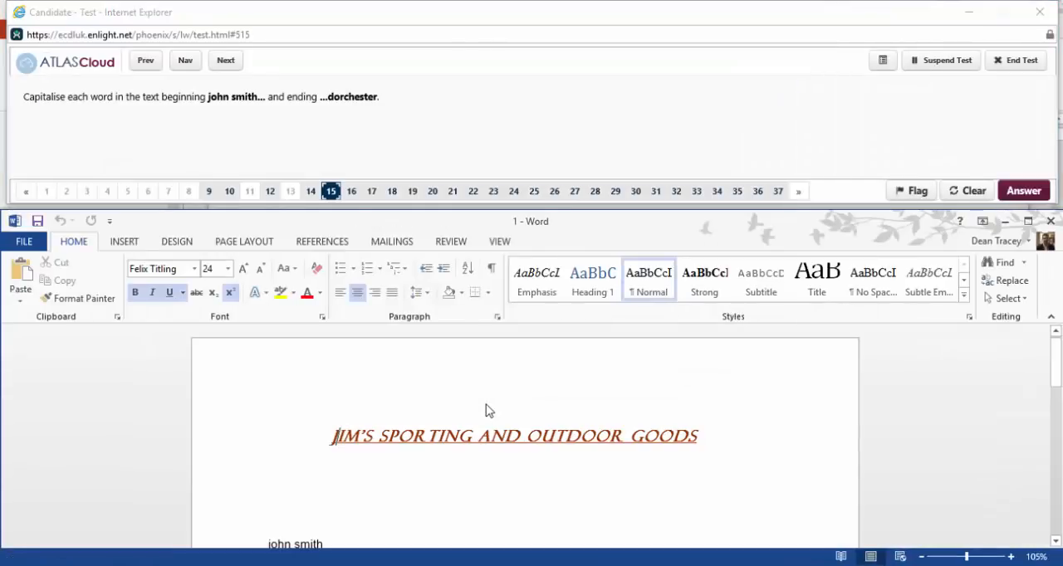
pyautogui.scroll(-3, 487, 403)
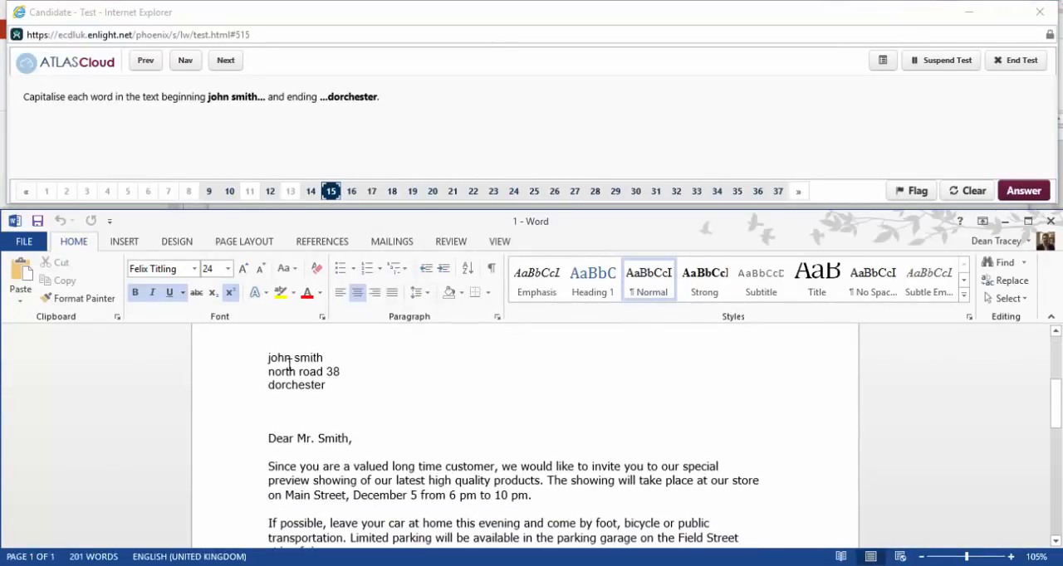
pyautogui.moveTo(280, 359); pyautogui.dragTo(328, 385)
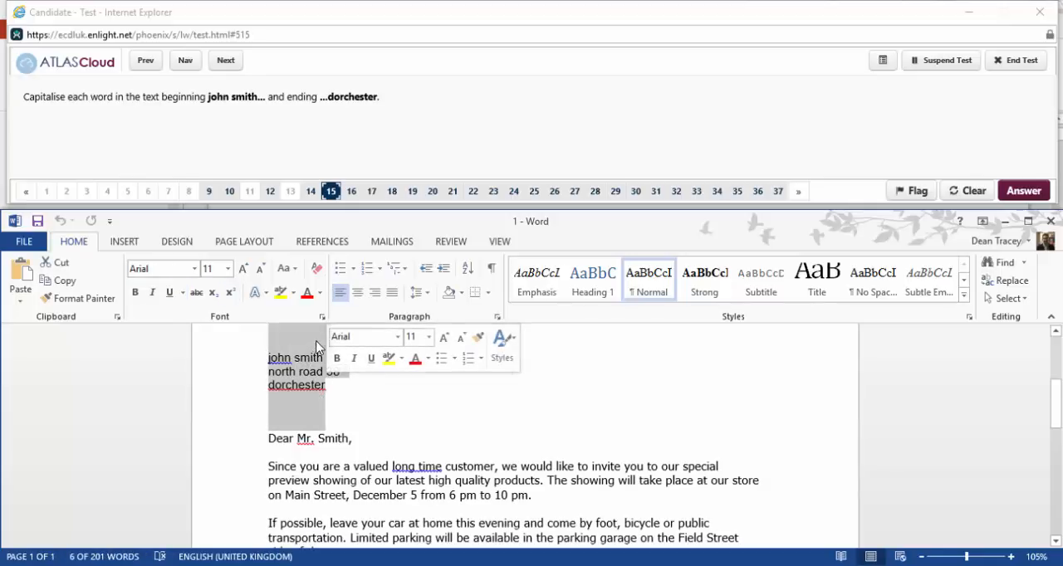
pyautogui.click(296, 270)
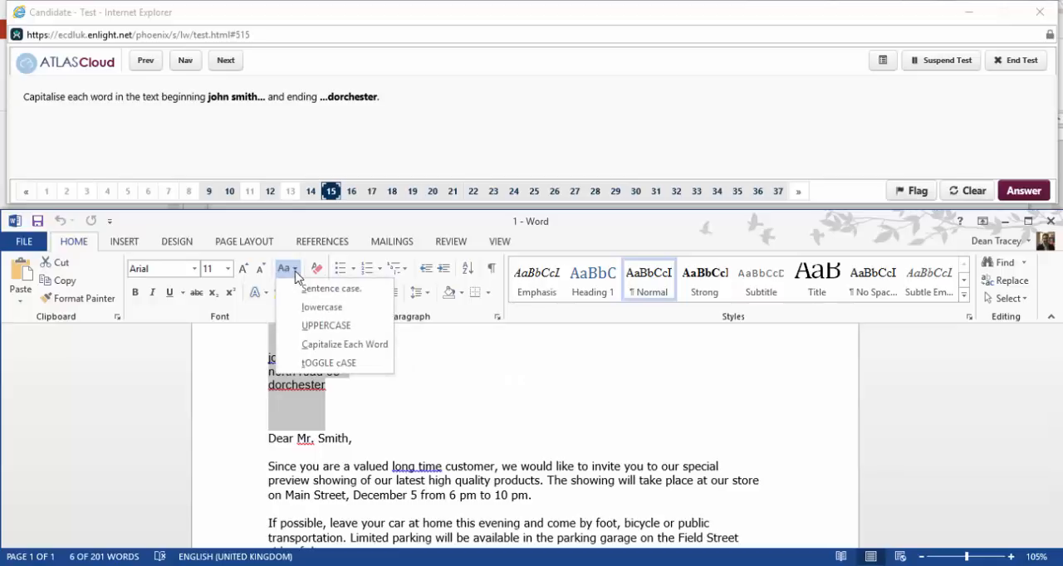
pyautogui.click(385, 352)
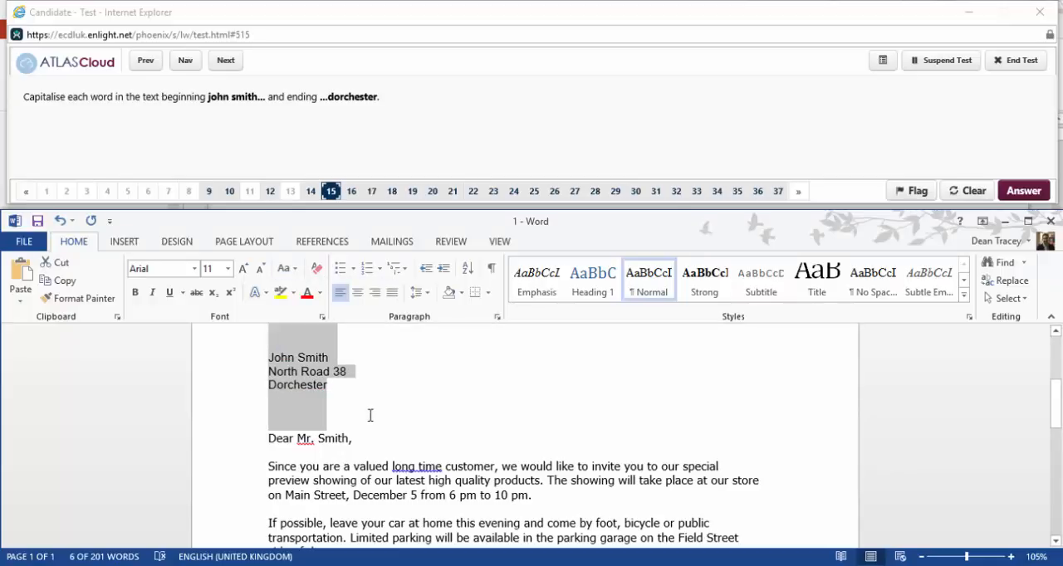
# Leave question 15 and skip past question 16 to reach question 17.
pyautogui.click(222, 58)
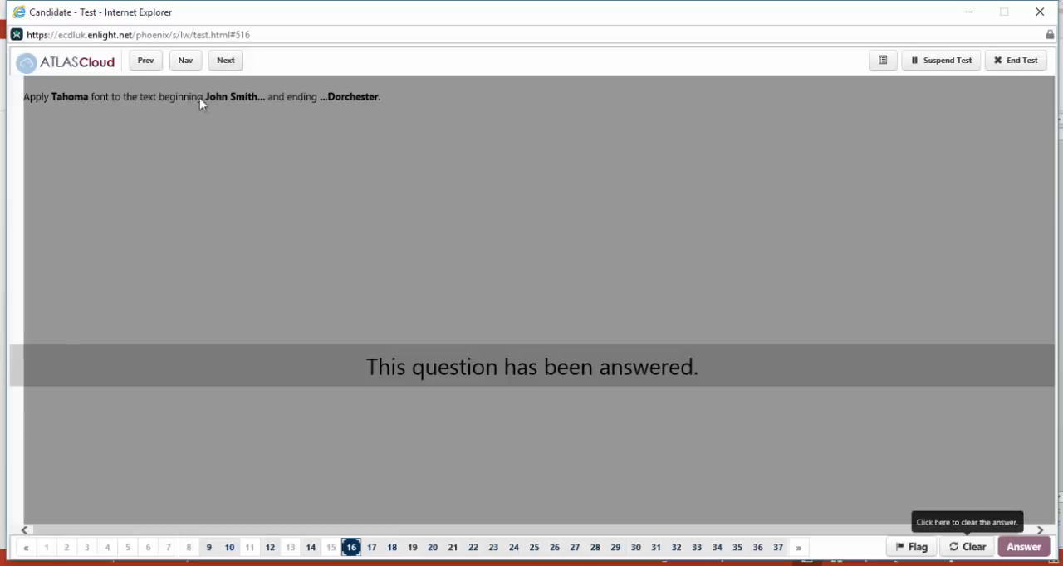
pyautogui.click(229, 62)
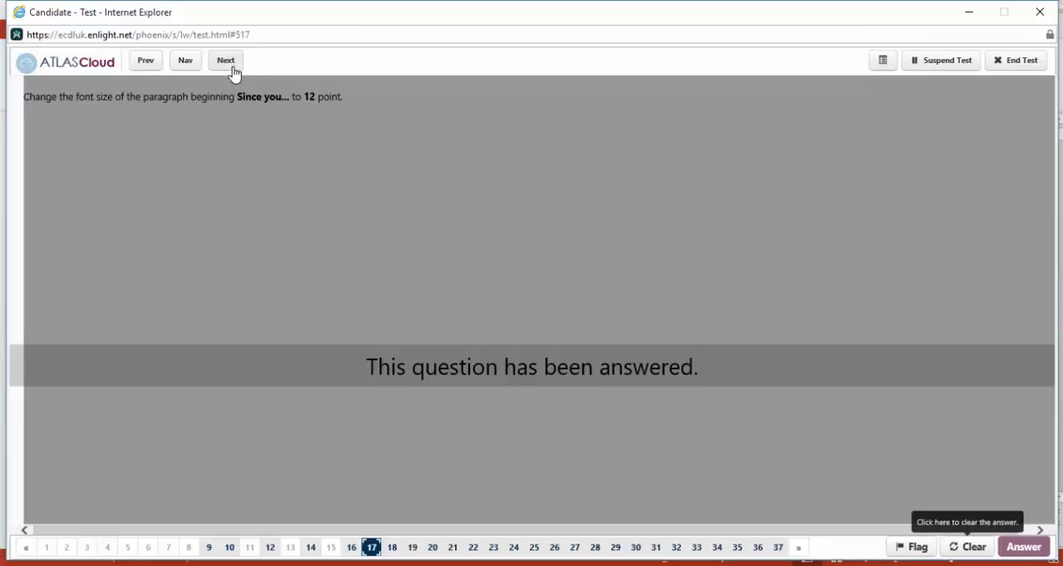
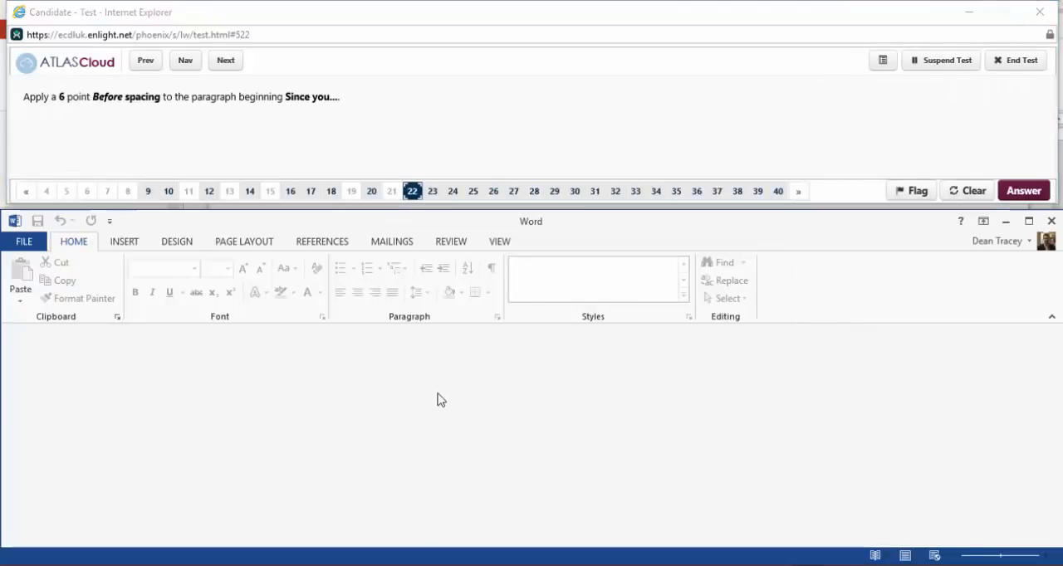
# Set the spacing before the paragraph beginning "Since you are a valued" to 6 pt.
pyautogui.moveTo(297, 366); pyautogui.dragTo(676, 398)
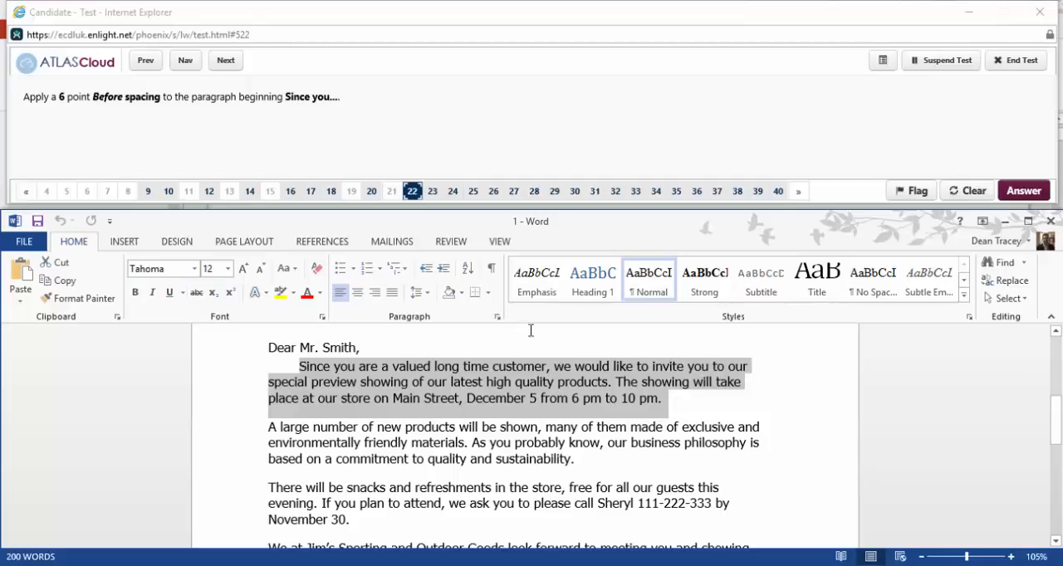
pyautogui.click(497, 317)
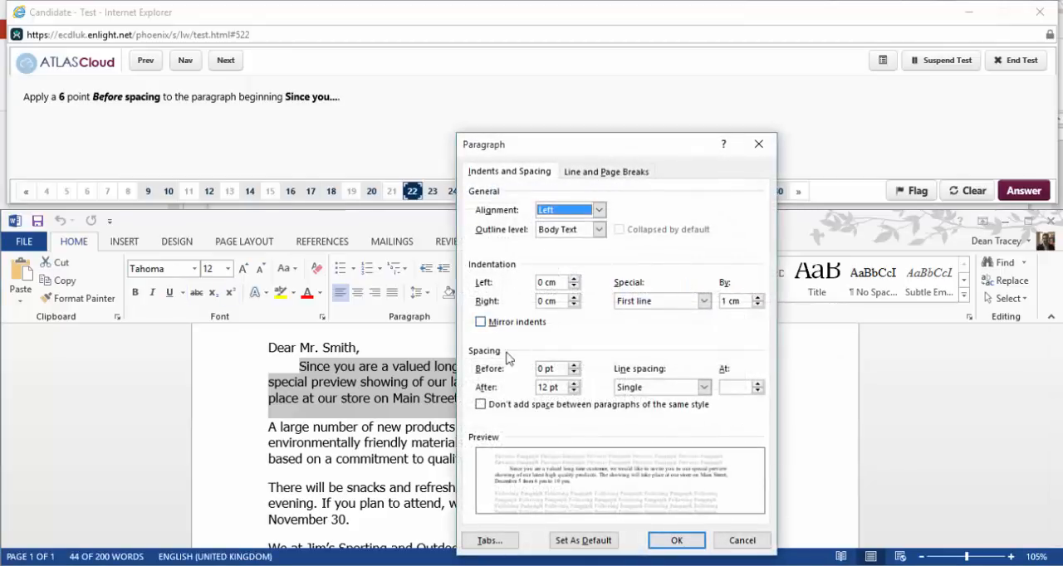
pyautogui.click(573, 367)
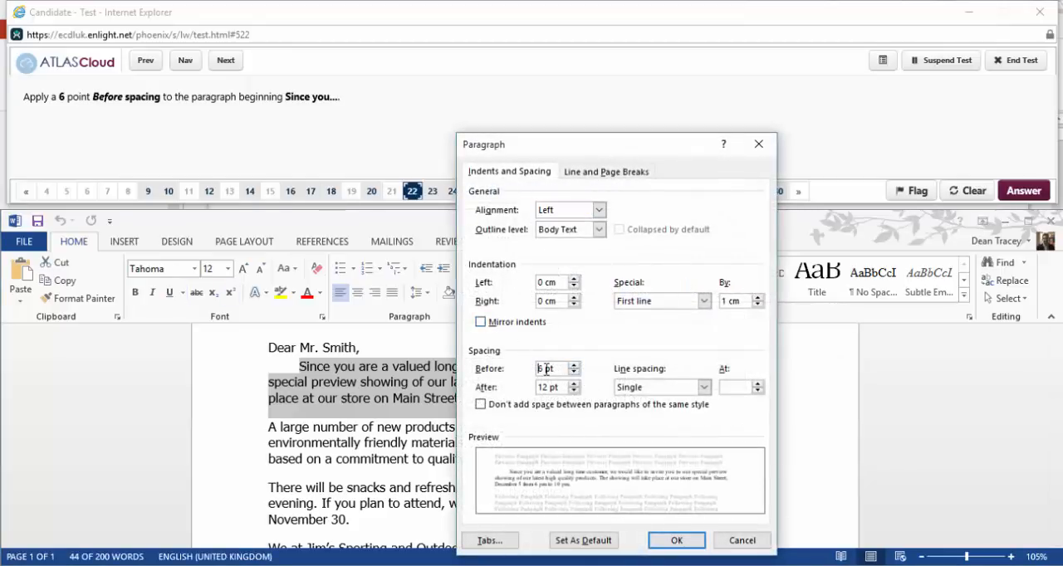
pyautogui.click(683, 541)
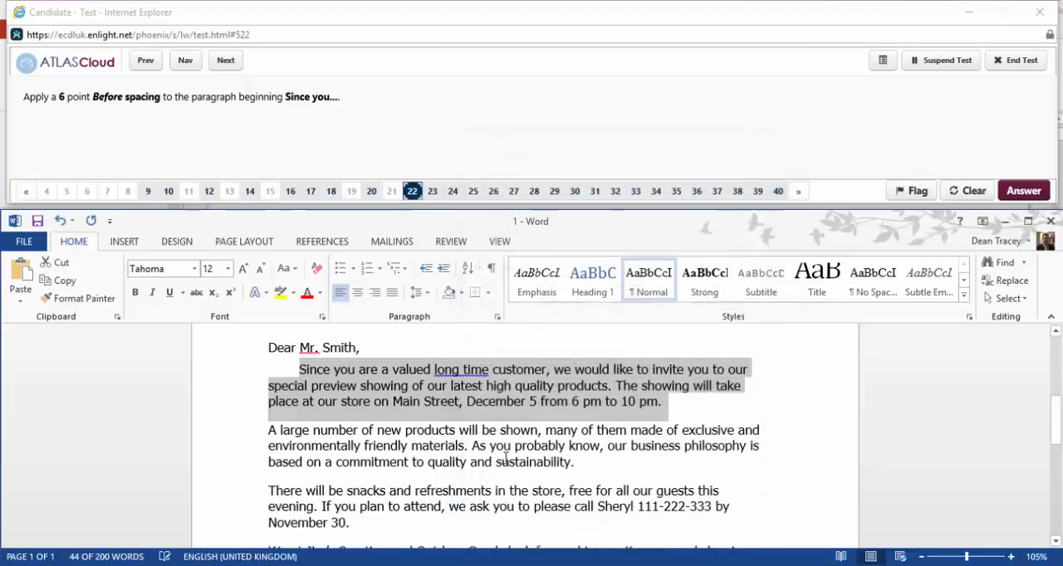
# Advance to question 23, reopen it for answering and join the paragraph beginning "We at Jim's" to the paragraph above it.
pyautogui.click(229, 64)
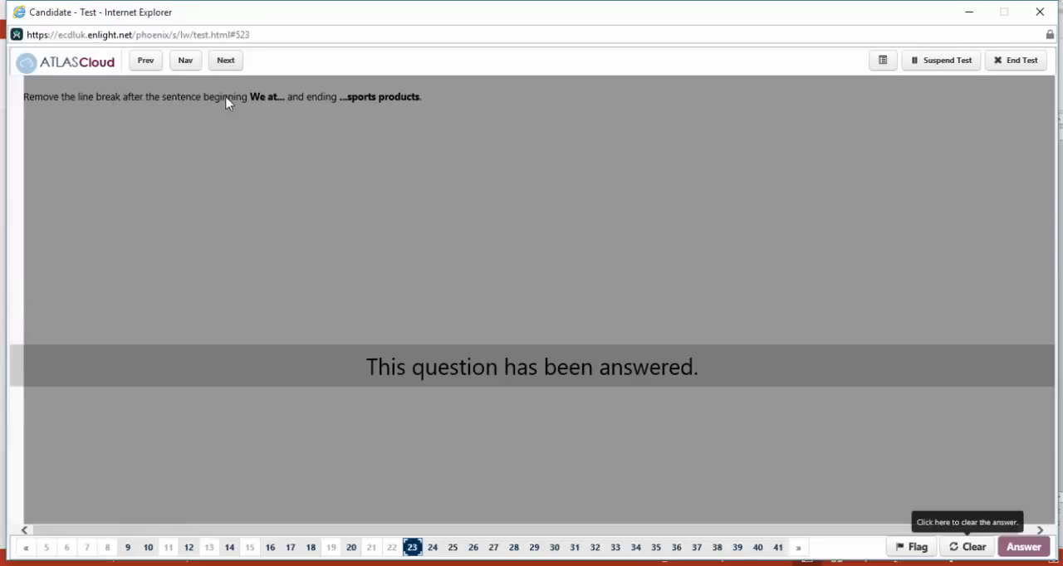
pyautogui.click(971, 548)
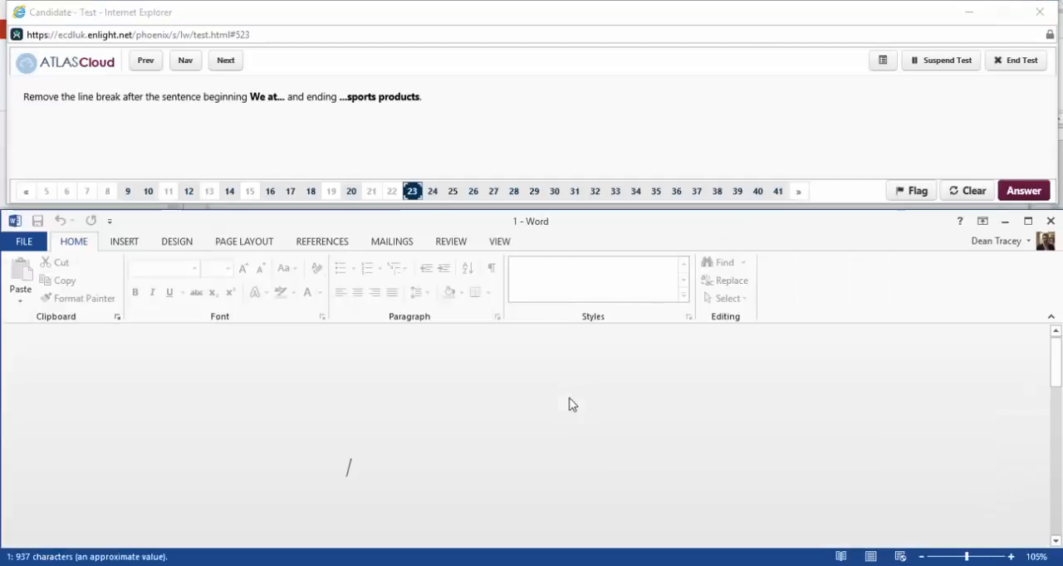
pyautogui.scroll(-4, 557, 392)
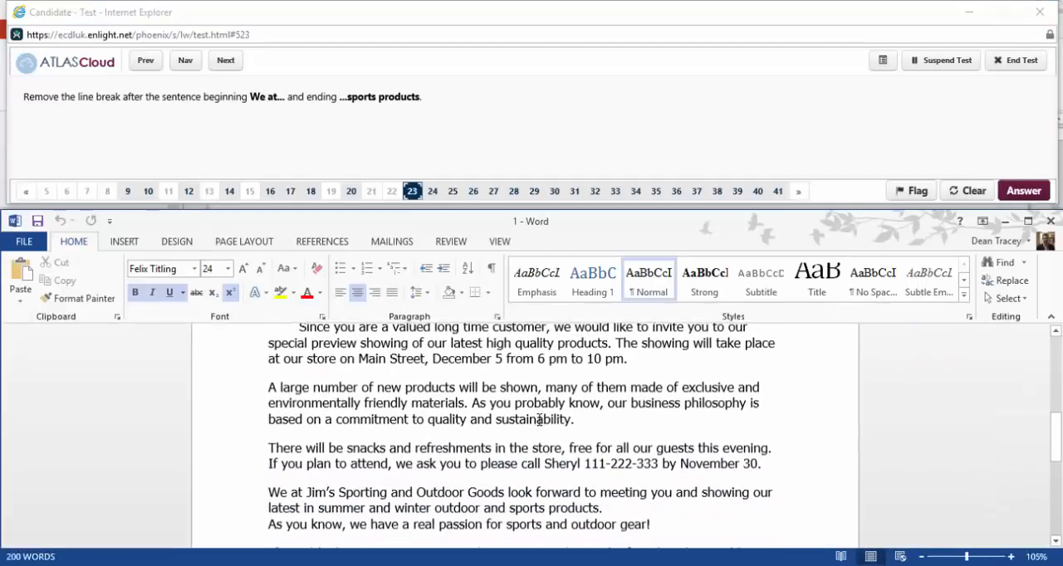
pyautogui.click(270, 456)
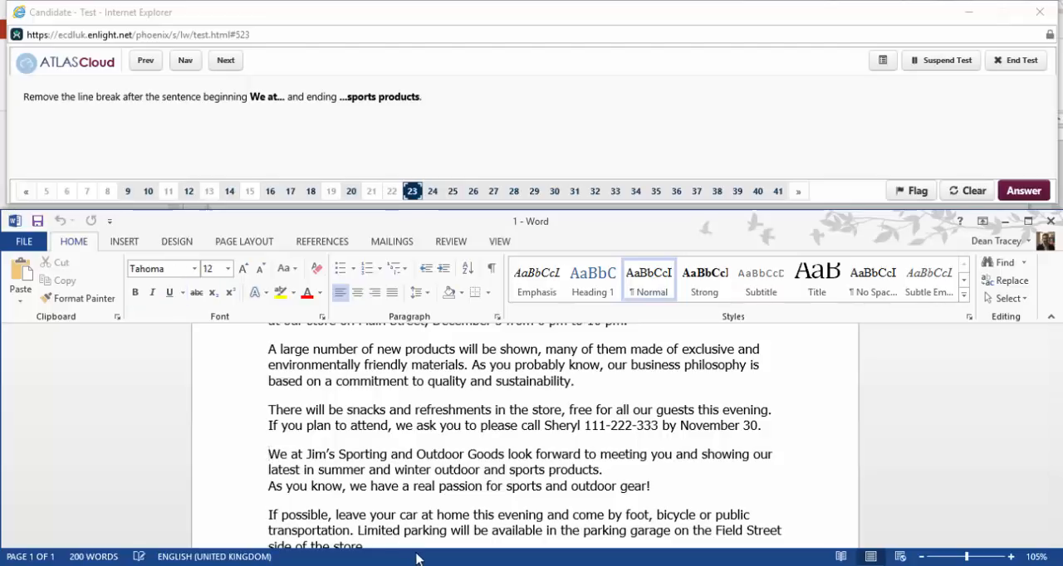
pyautogui.press('BackSpace')
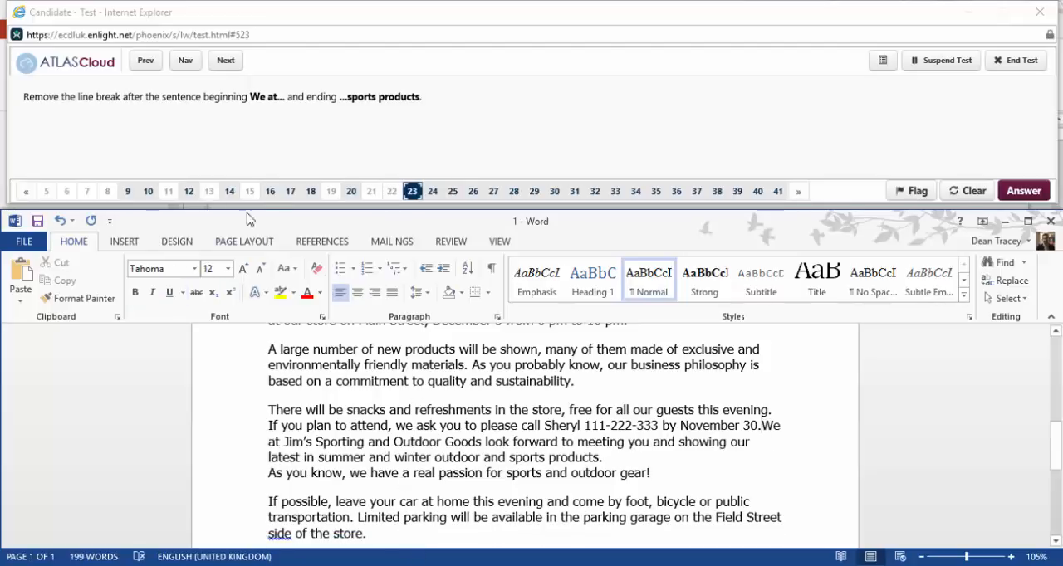
# Advance to question 24, reopen it for answering and apply the character style Name to the sender's name ending the letter.
pyautogui.click(225, 61)
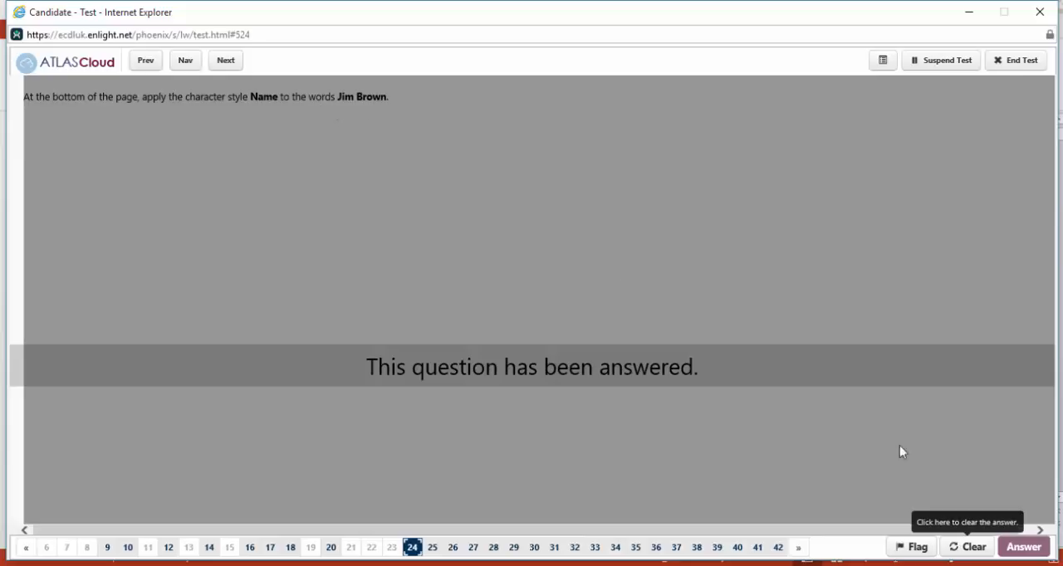
pyautogui.click(964, 546)
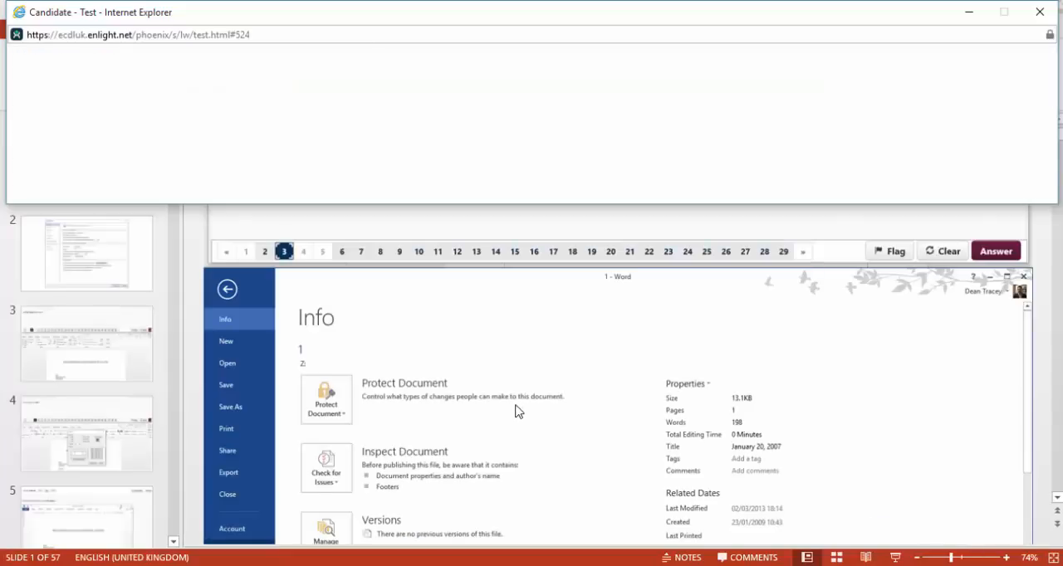
pyautogui.scroll(-5, 509, 442)
pyautogui.moveTo(269, 499); pyautogui.dragTo(329, 497)
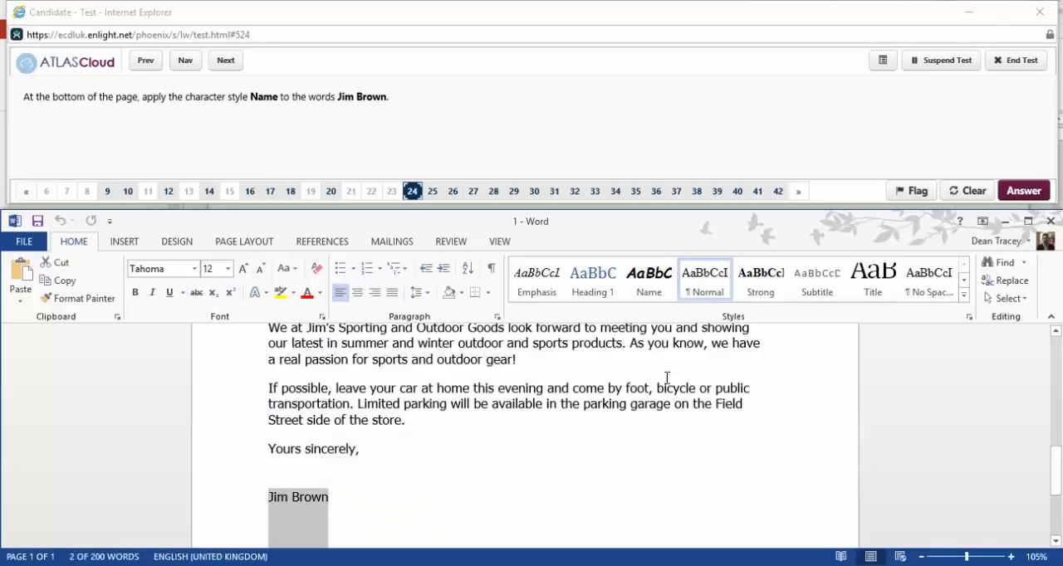
pyautogui.click(644, 275)
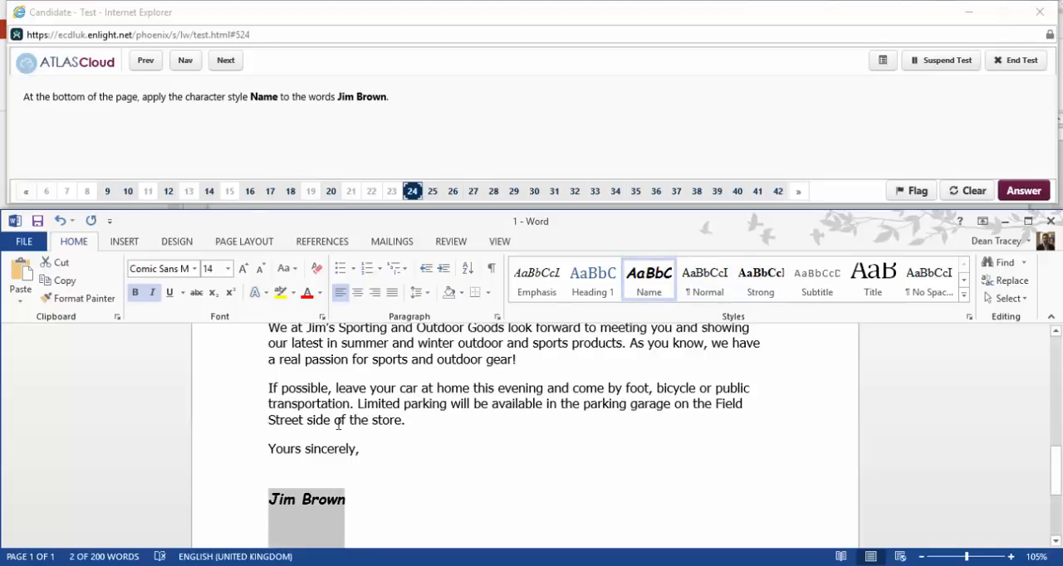
# Advance to question 25, reopen it for answering and locate the footer at the end of the letter.
pyautogui.click(225, 59)
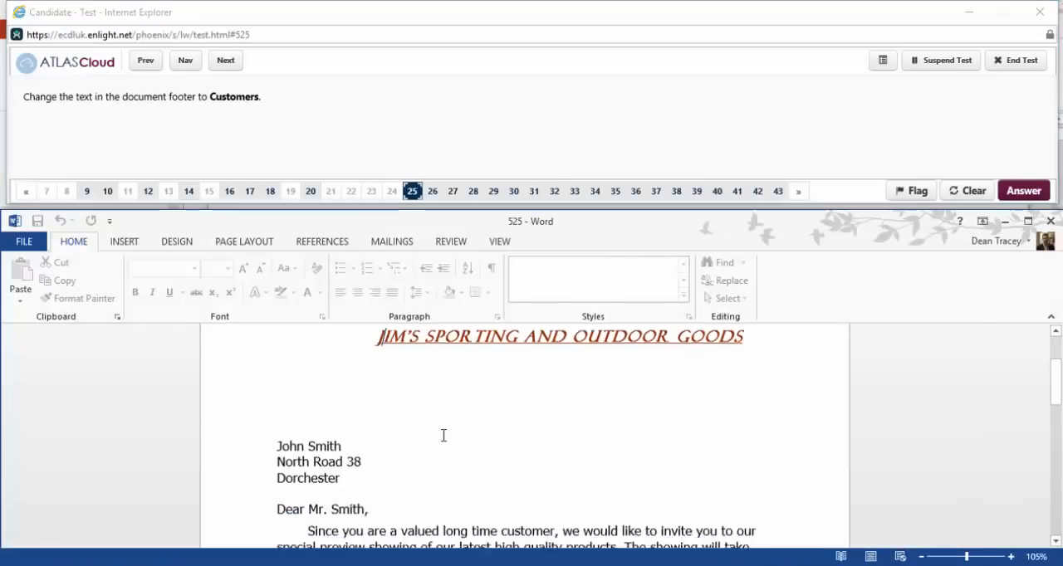
pyautogui.scroll(-10, 432, 467)
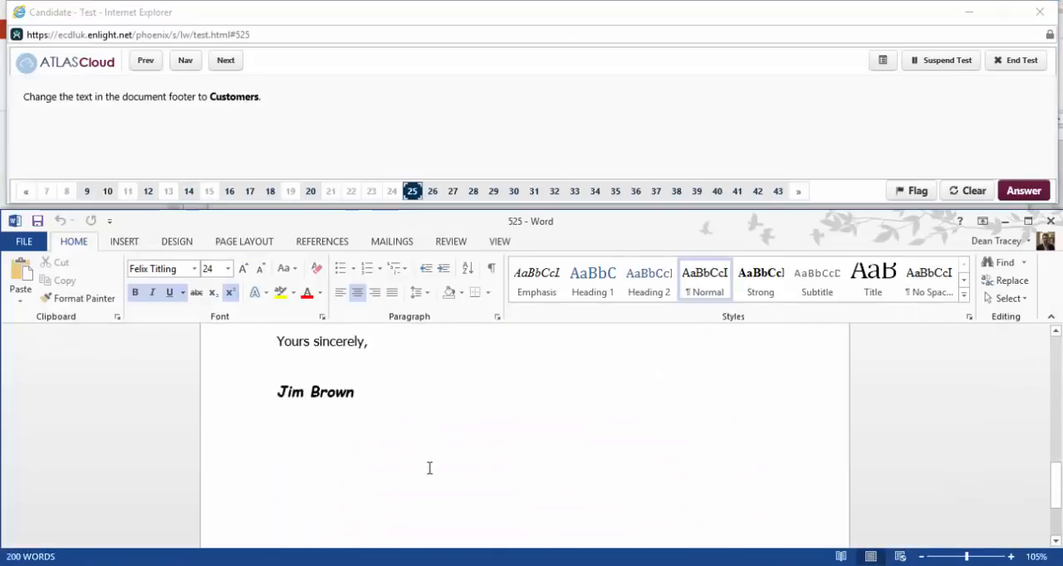
pyautogui.scroll(-4, 432, 468)
pyautogui.doubleClick(308, 497)
pyautogui.scroll(-3, 325, 492)
pyautogui.doubleClick(319, 507)
pyautogui.scroll(-3, 319, 506)
pyautogui.doubleClick(283, 493)
pyautogui.scroll(-3, 285, 498)
pyautogui.doubleClick(266, 525)
pyautogui.scroll(-3, 284, 527)
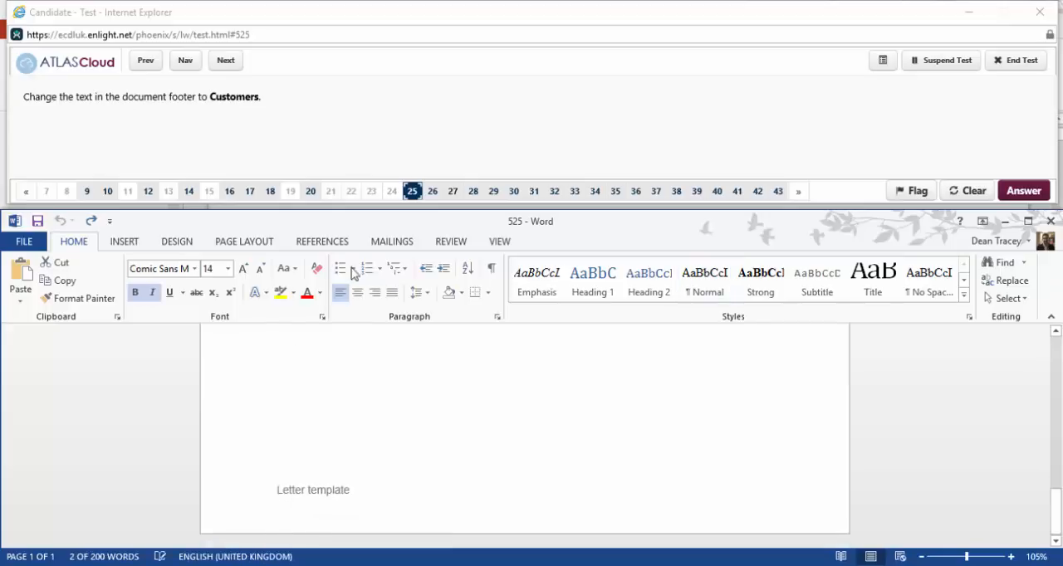
# Replace the document footer's text with Customers and return to the document body.
pyautogui.click(501, 242)
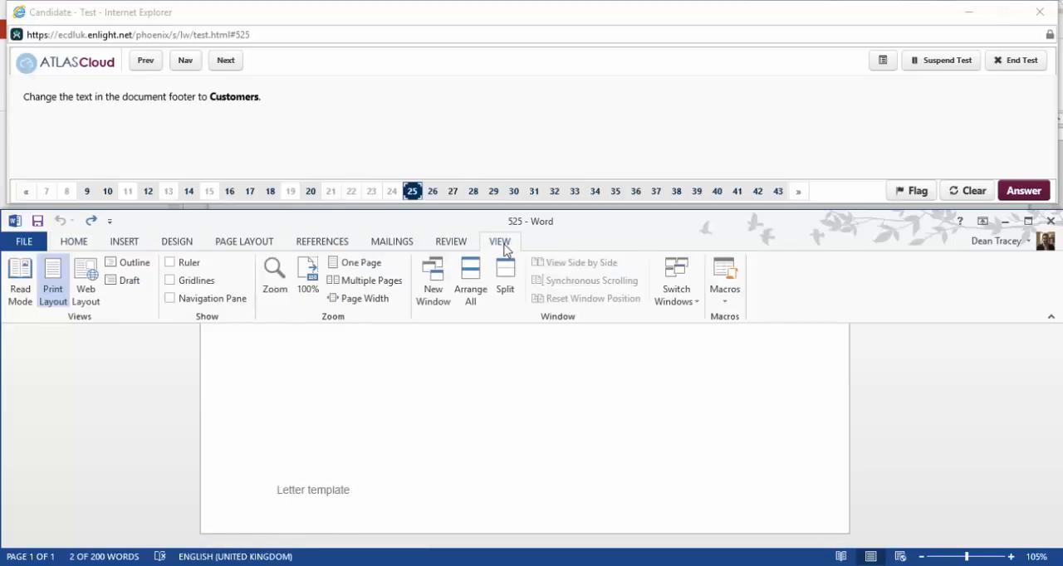
pyautogui.click(124, 240)
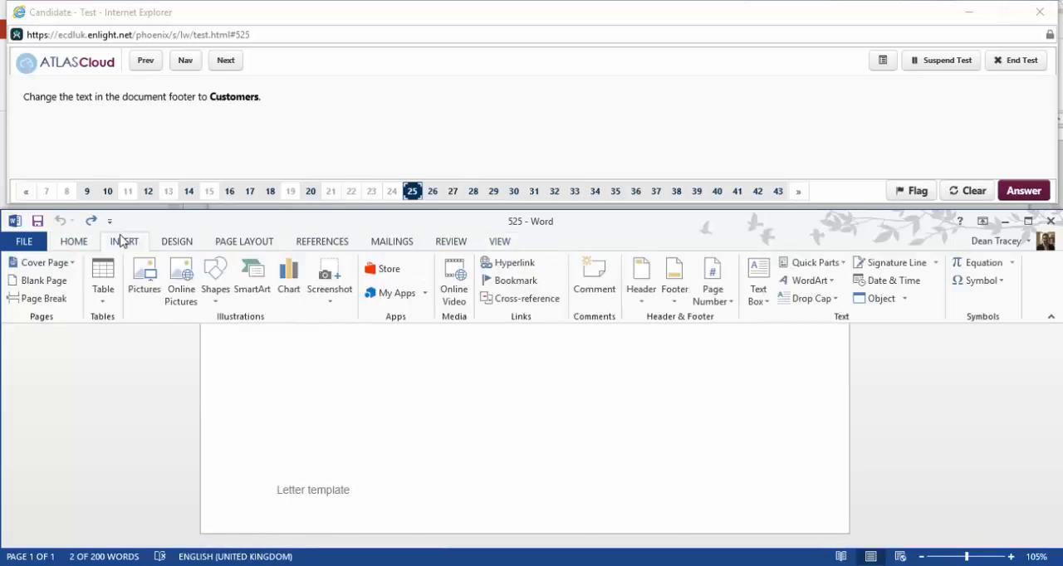
pyautogui.click(674, 295)
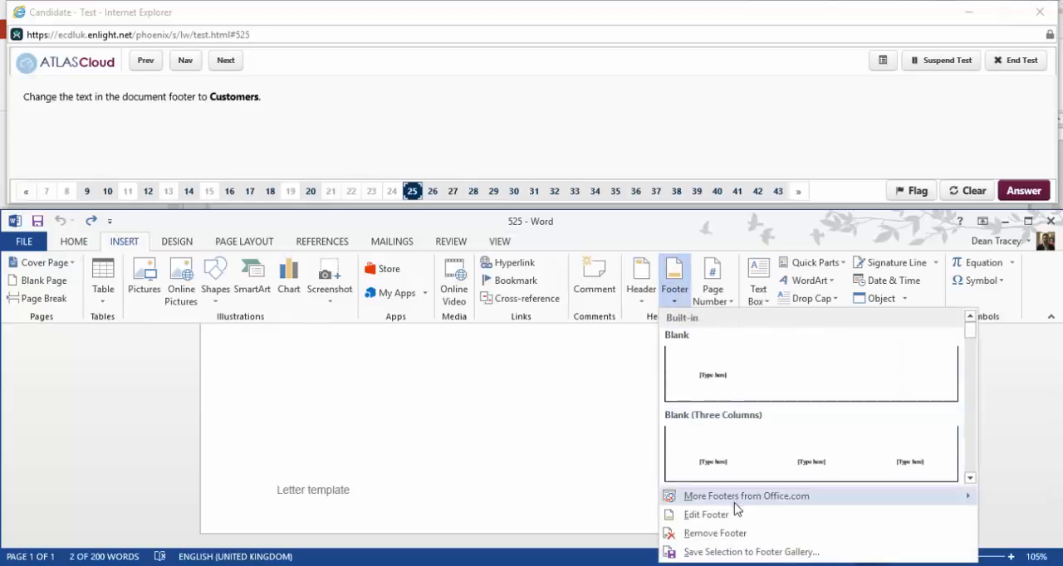
pyautogui.click(701, 512)
pyautogui.moveTo(374, 491); pyautogui.dragTo(277, 491)
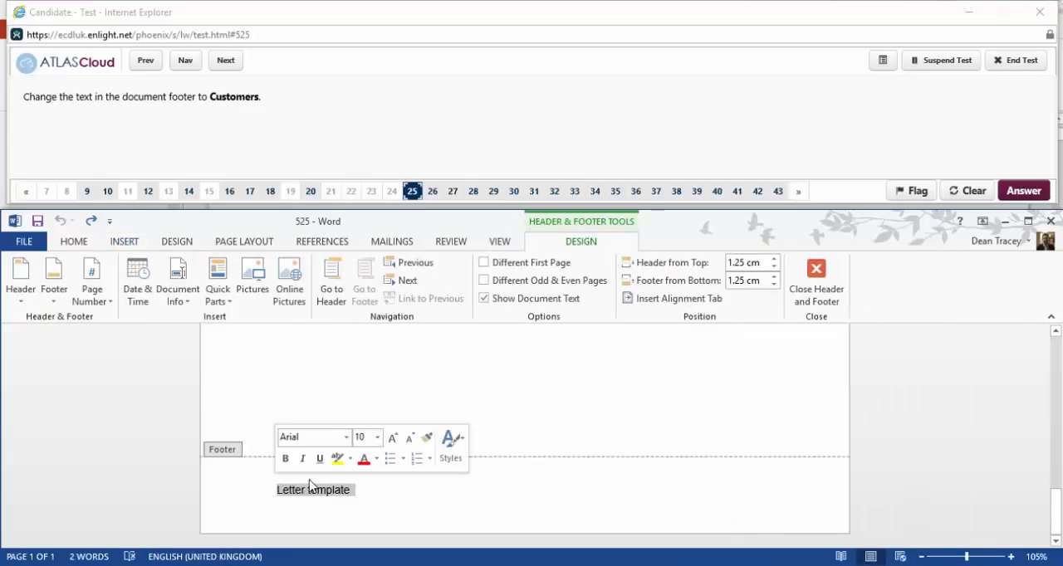
pyautogui.write('Customers')
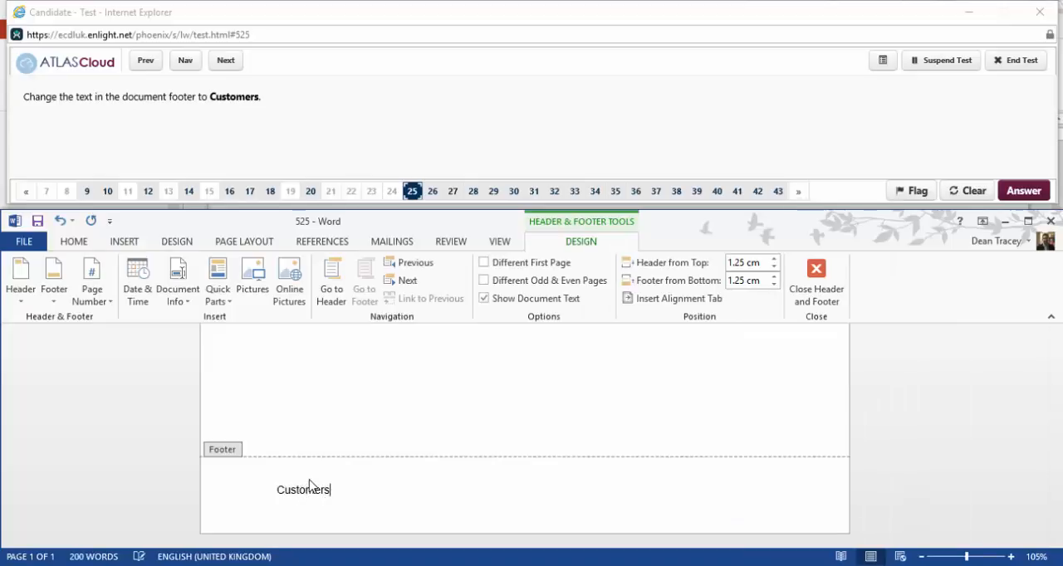
pyautogui.doubleClick(327, 434)
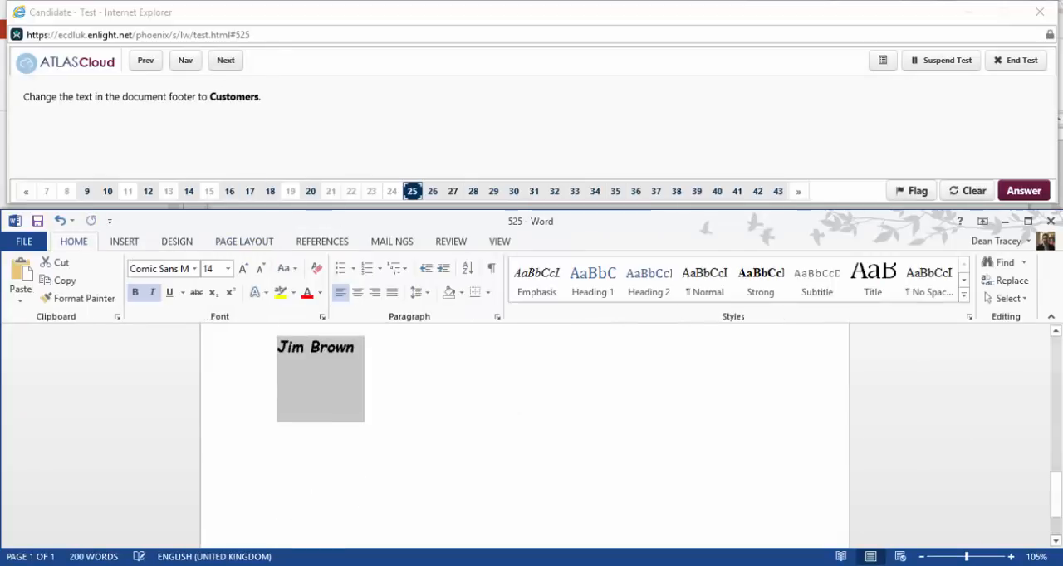
# Advance to question 26, reopen it for answering and apply automatic hyphenation throughout the document.
pyautogui.click(232, 63)
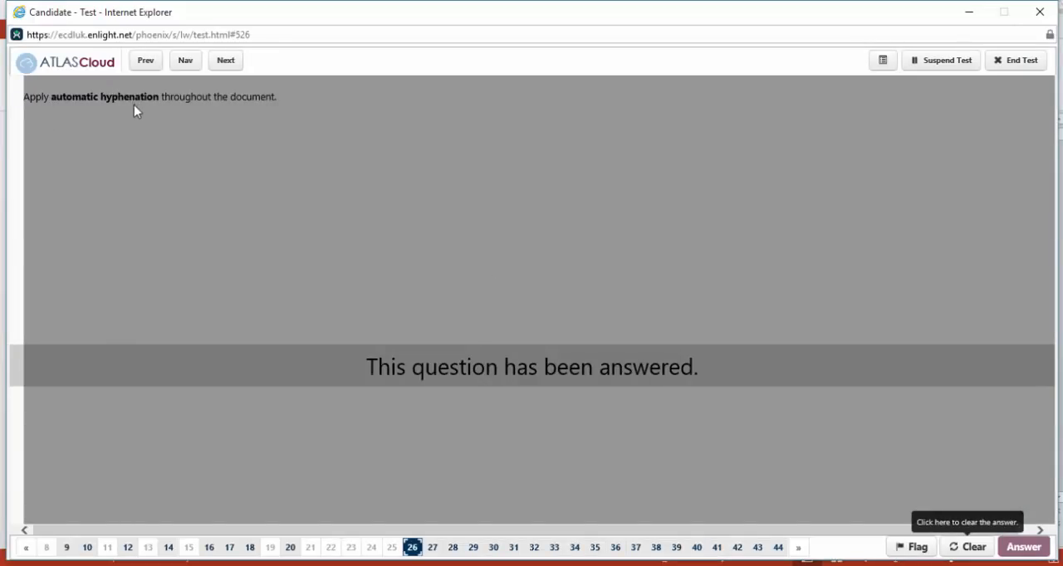
pyautogui.click(987, 554)
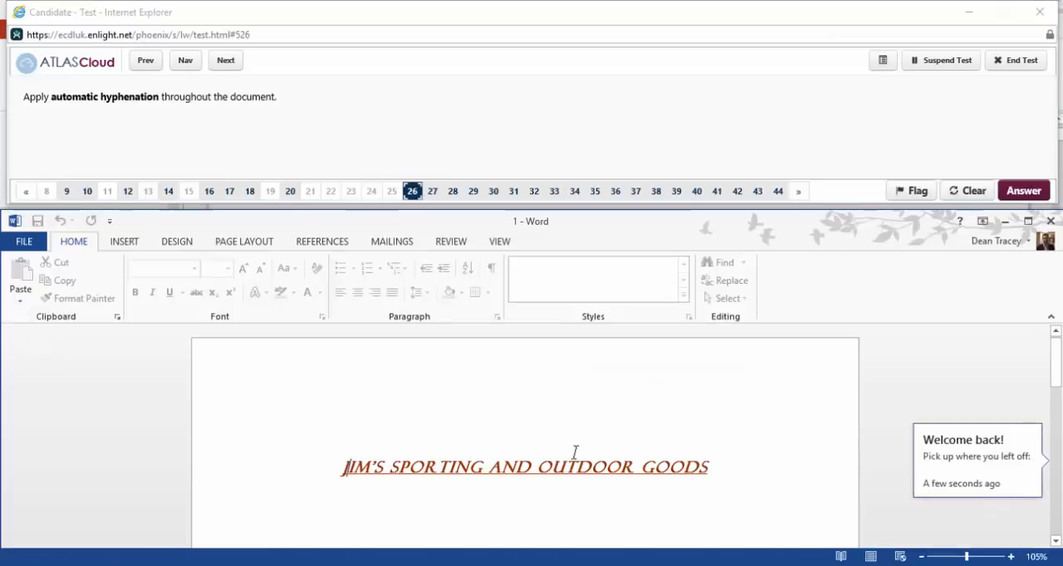
pyautogui.scroll(-3, 573, 452)
pyautogui.click(396, 477)
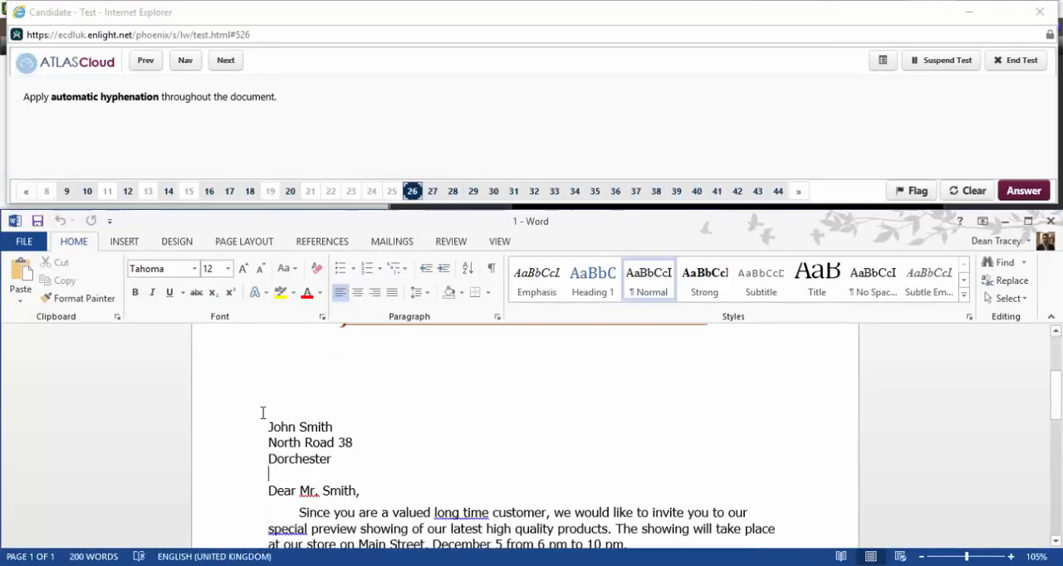
pyautogui.click(253, 243)
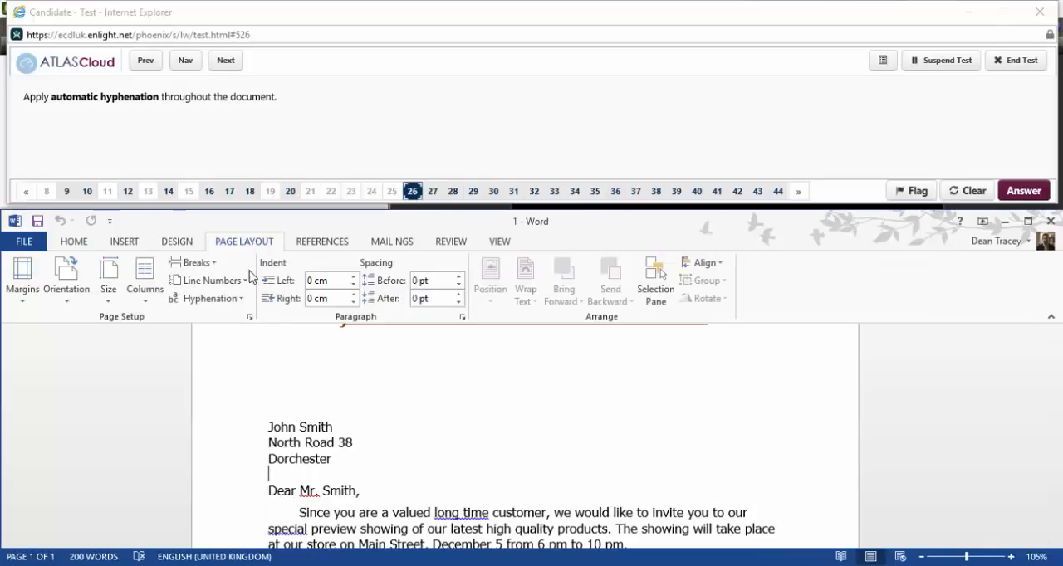
pyautogui.click(243, 301)
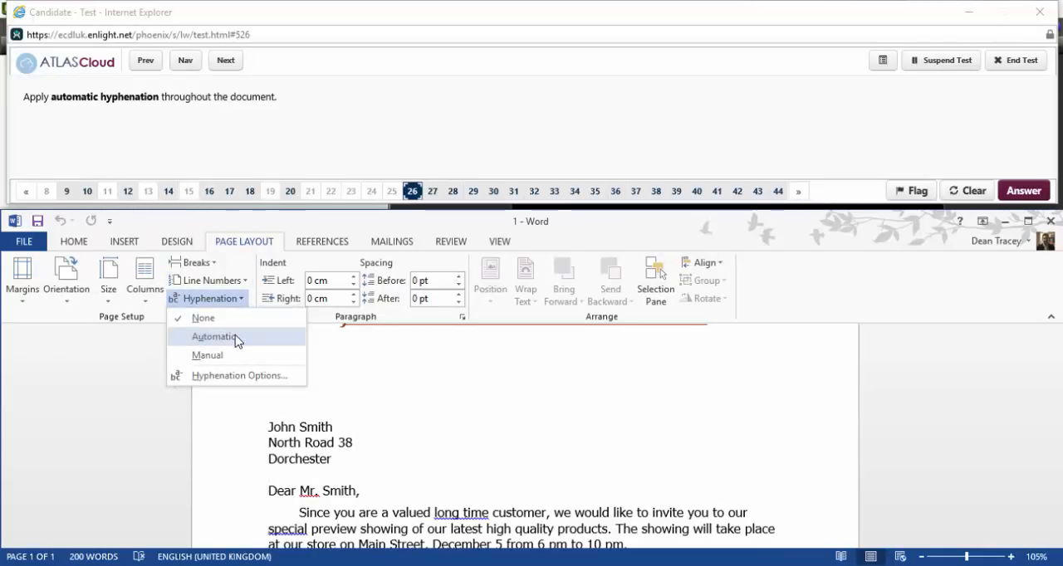
pyautogui.click(237, 340)
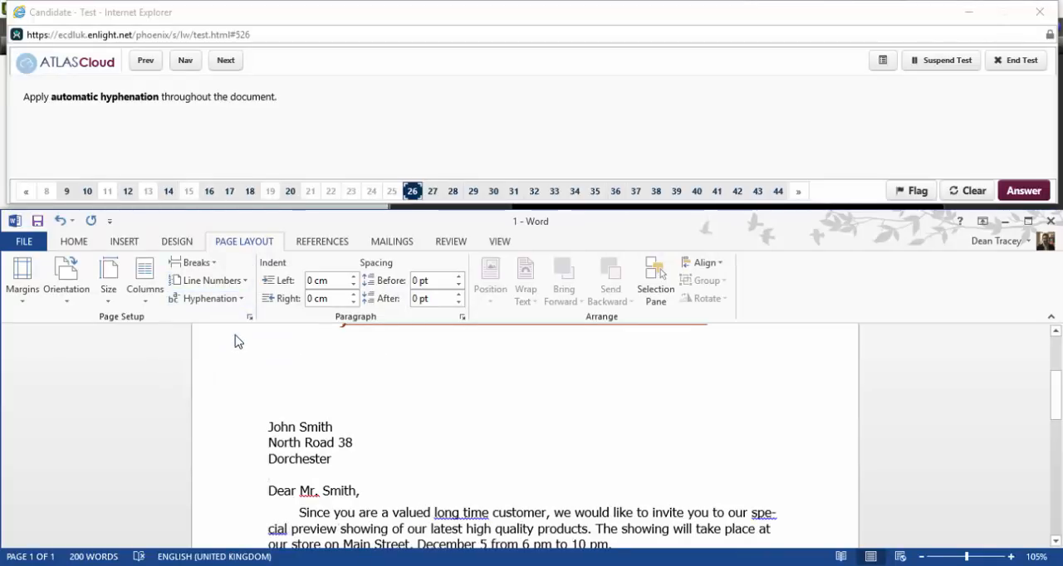
# Leave question 26, skip past question 27 and reopen question 28 for answering.
pyautogui.click(228, 62)
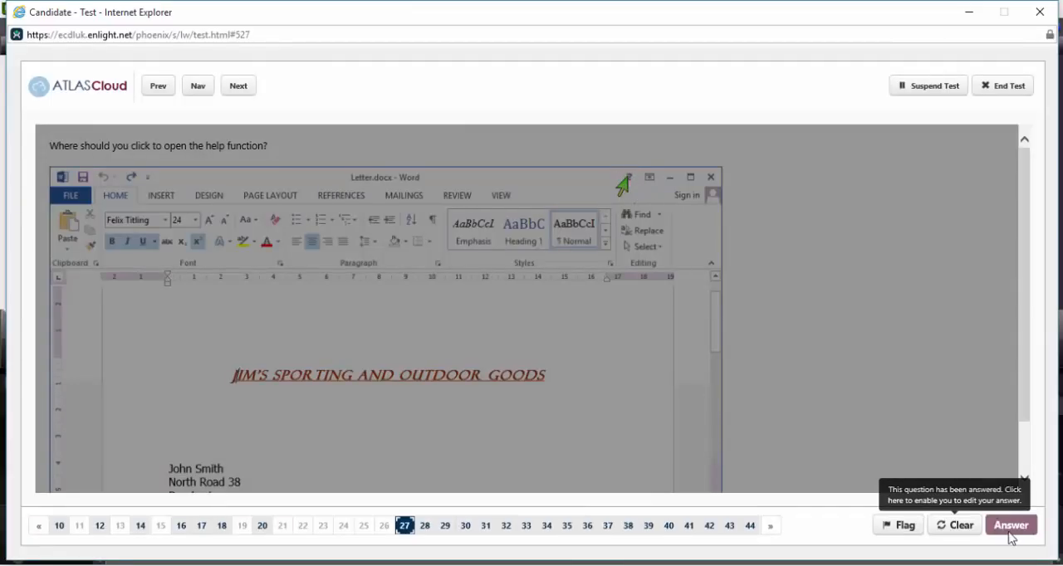
pyautogui.click(238, 85)
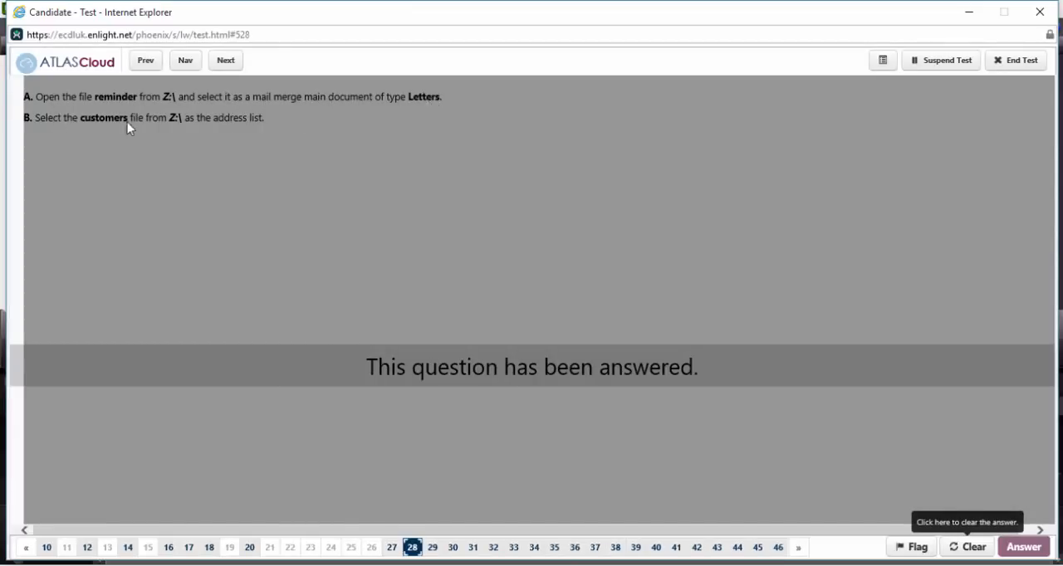
pyautogui.click(965, 548)
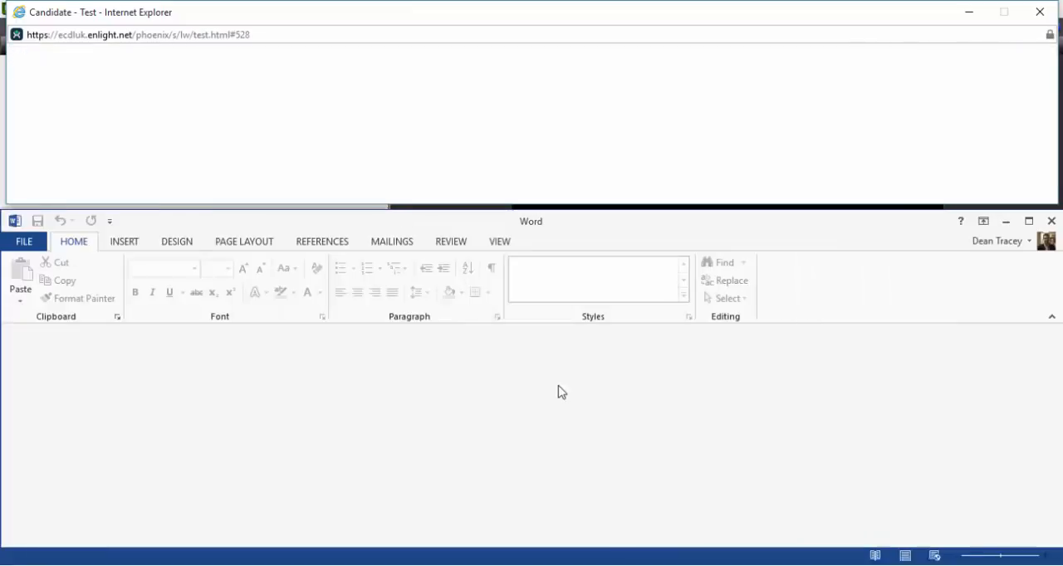
# Open the document reminder from the Z: drive.
pyautogui.click(28, 241)
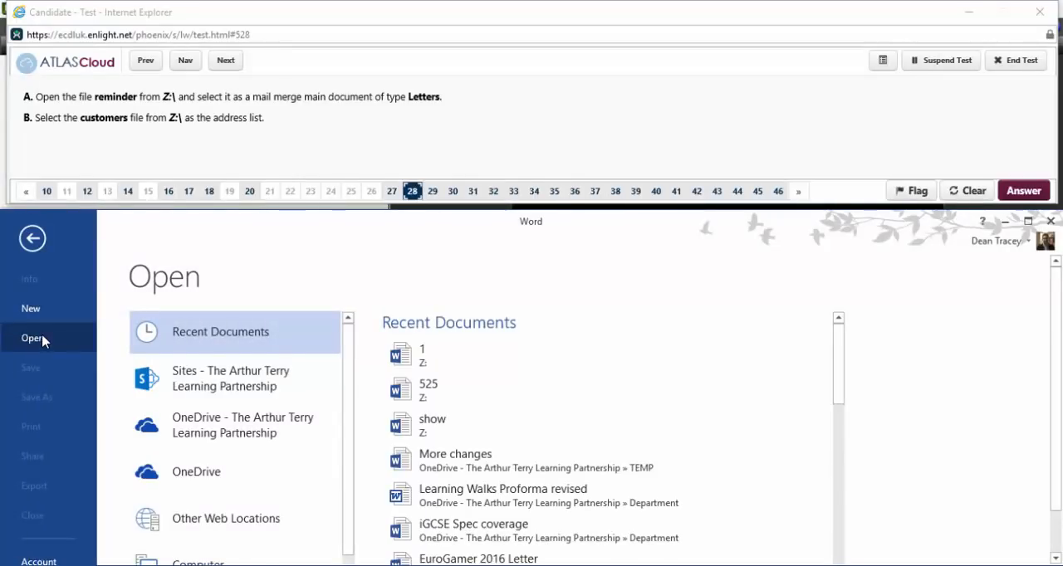
pyautogui.scroll(-1, 207, 501)
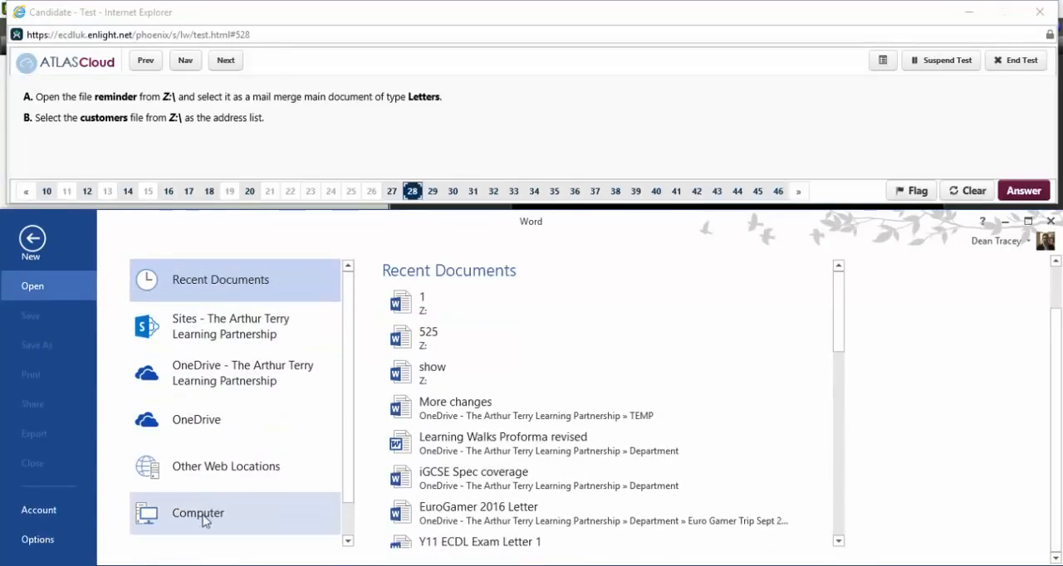
pyautogui.click(202, 521)
pyautogui.click(435, 327)
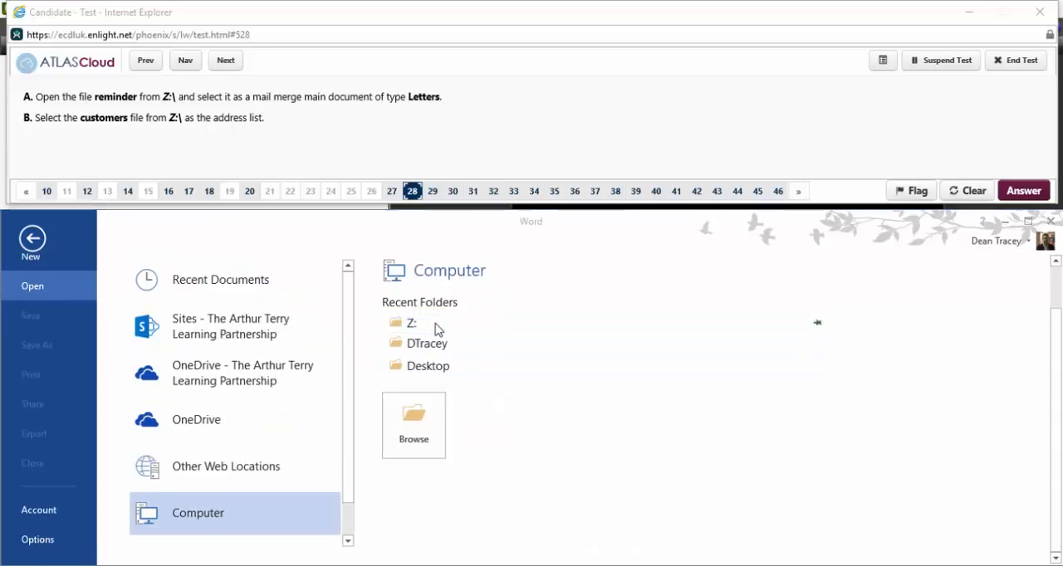
pyautogui.doubleClick(227, 293)
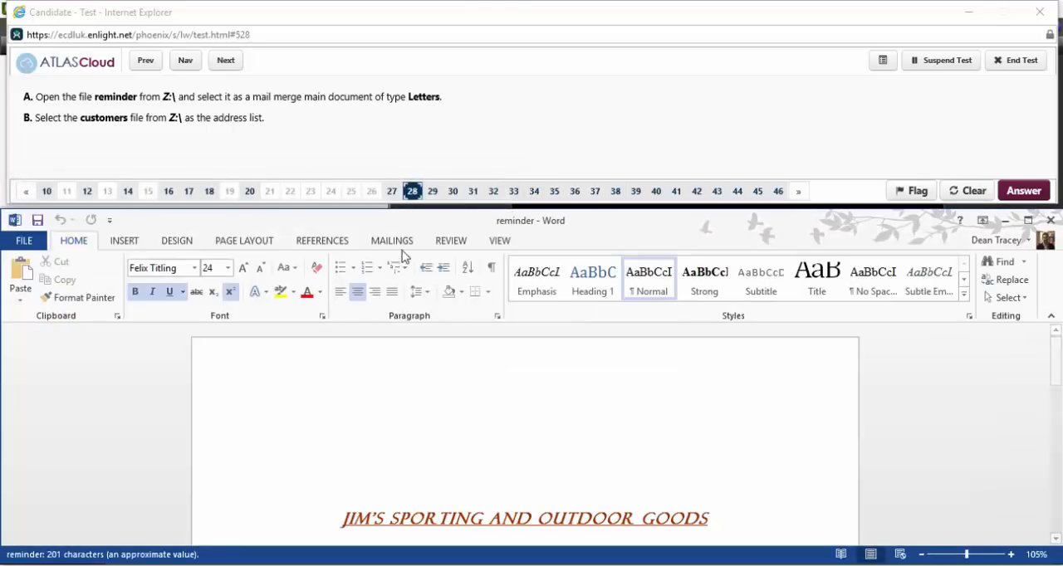
# Start the Step-by-Step Mail Merge Wizard with document type Letters, use the current document and continue to recipient selection.
pyautogui.click(403, 247)
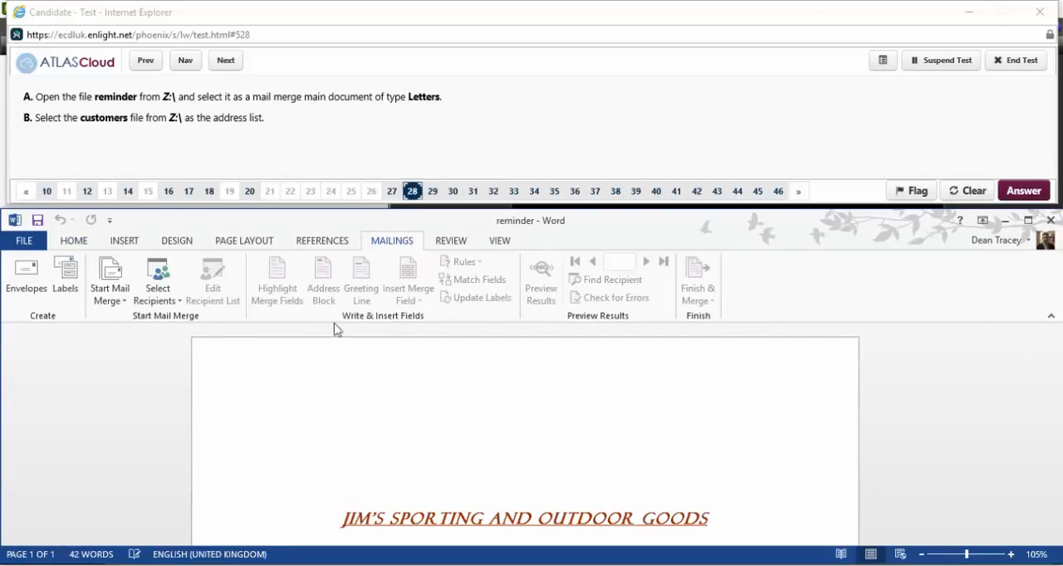
pyautogui.click(127, 298)
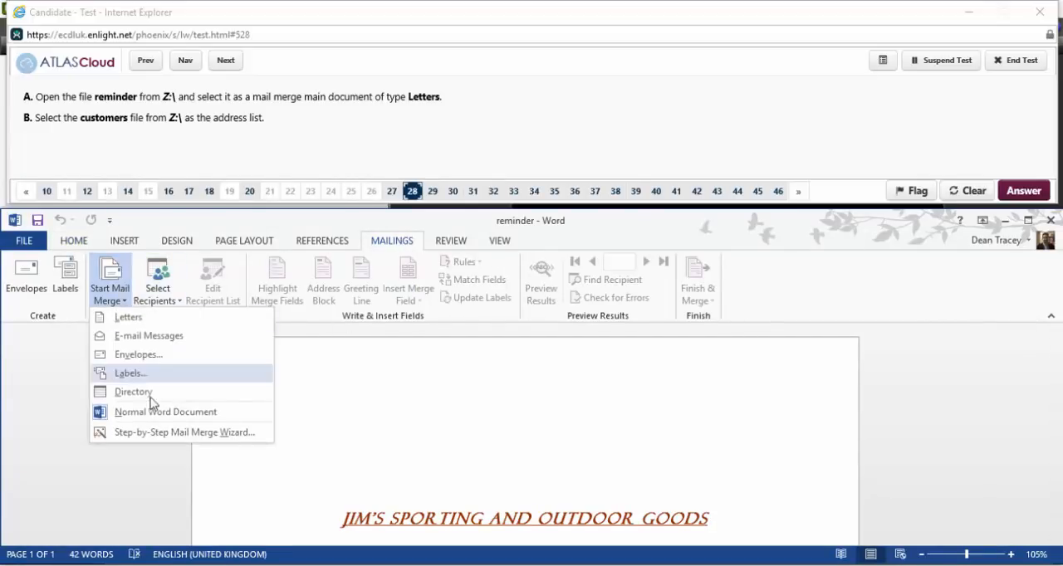
pyautogui.click(166, 433)
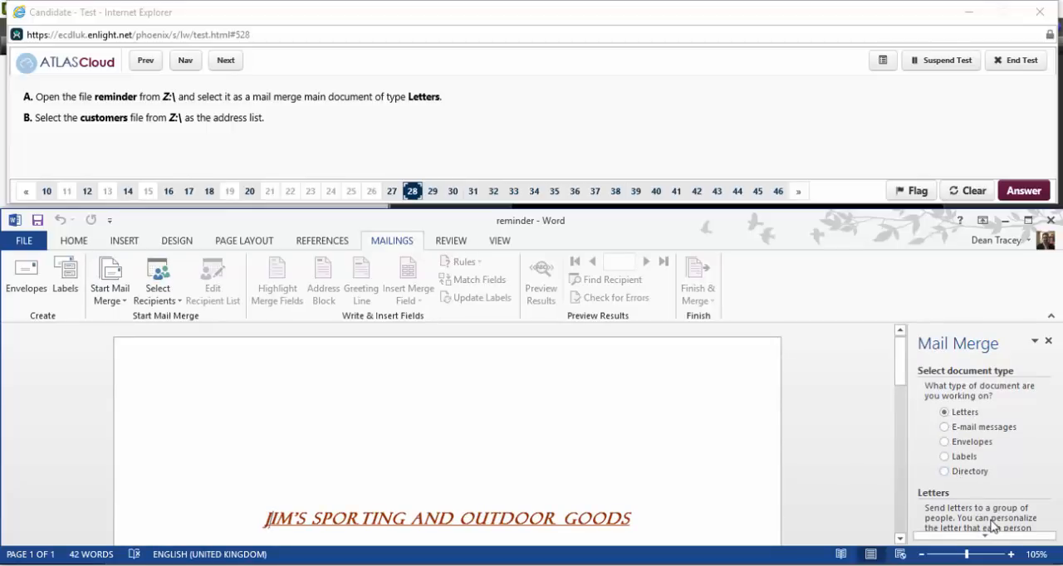
pyautogui.scroll(-3, 994, 529)
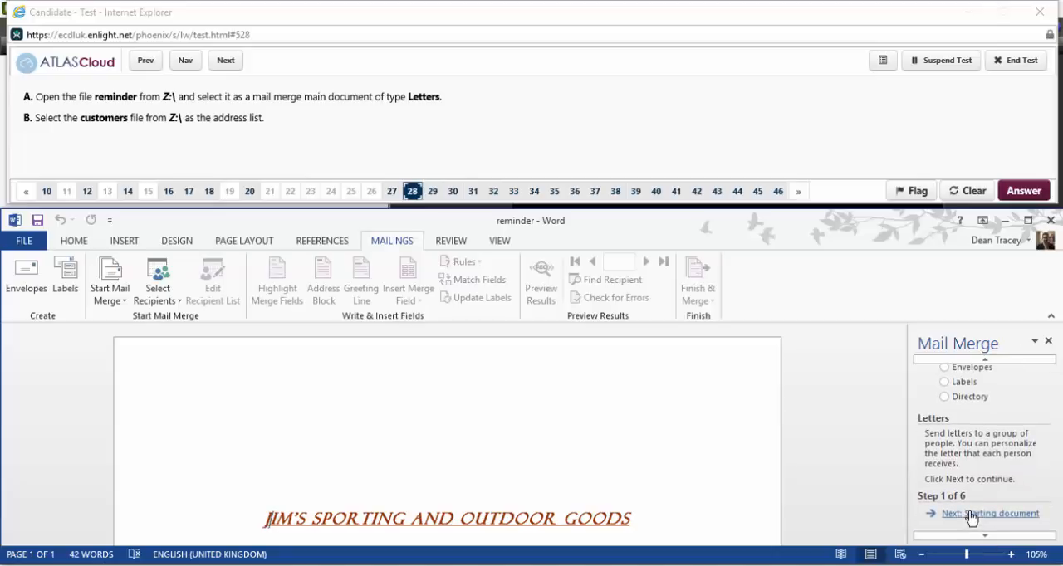
pyautogui.click(971, 515)
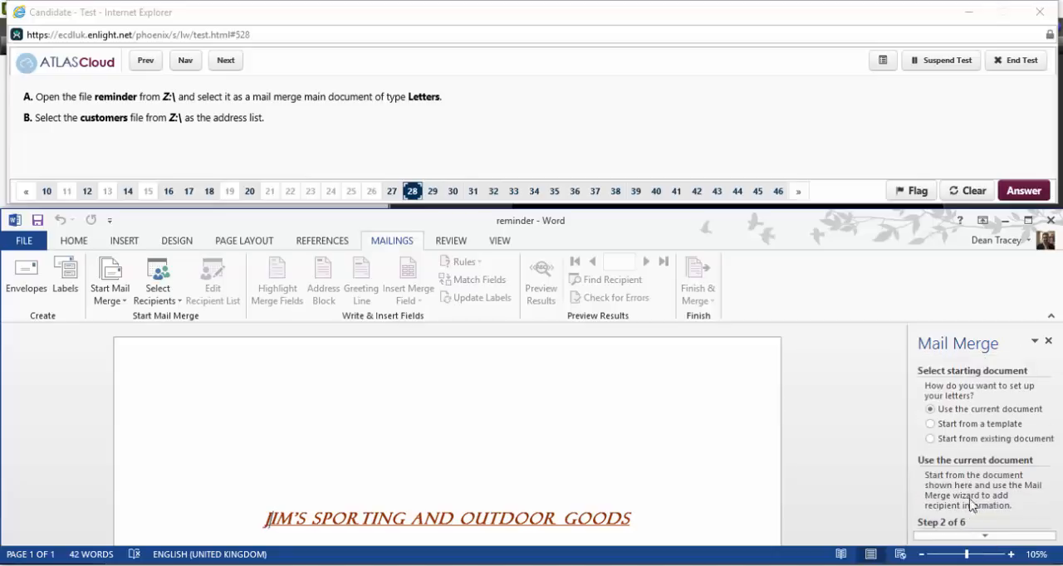
pyautogui.scroll(-2, 977, 535)
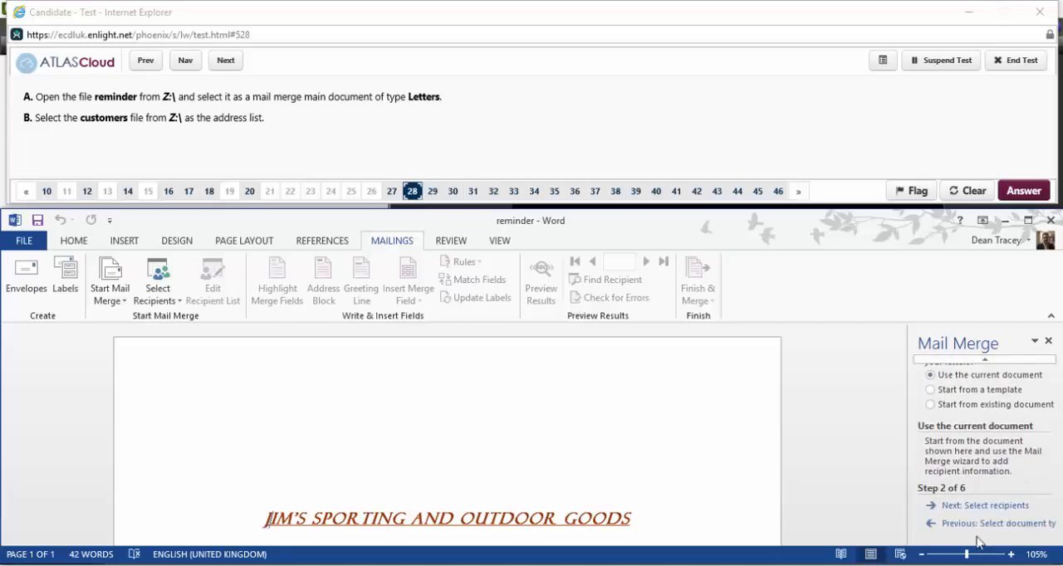
pyautogui.click(968, 506)
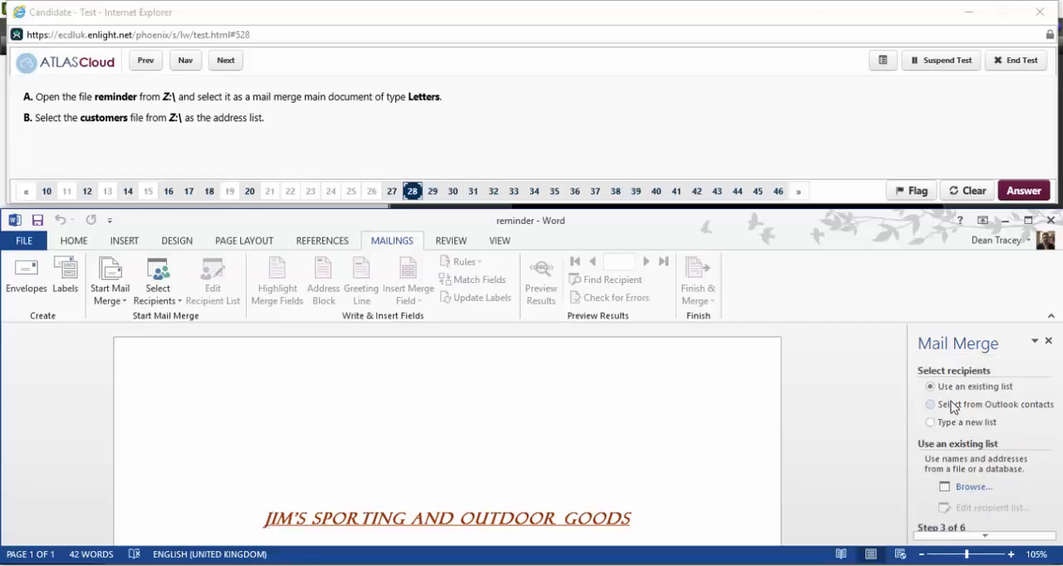
# Choose customers from the Z: drive as the existing recipient list, accept all its recipients and continue to the letter-writing stage.
pyautogui.click(963, 488)
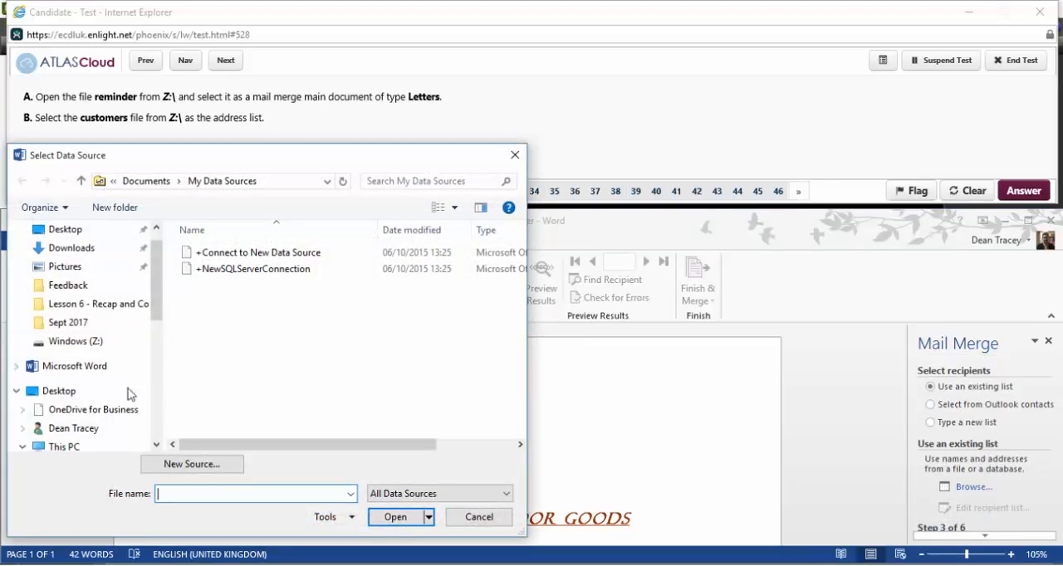
pyautogui.click(74, 342)
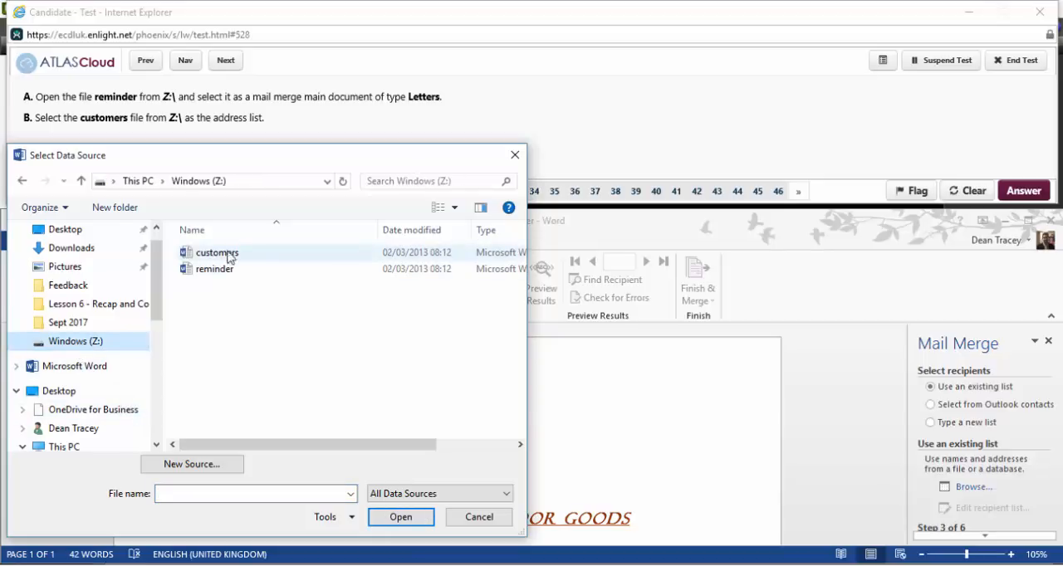
pyautogui.doubleClick(262, 254)
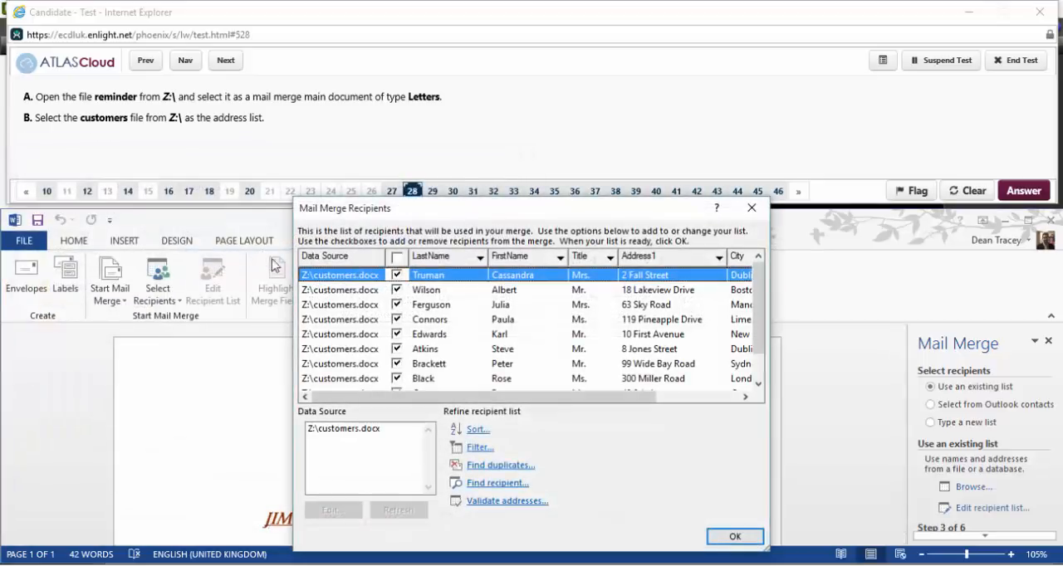
pyautogui.click(730, 537)
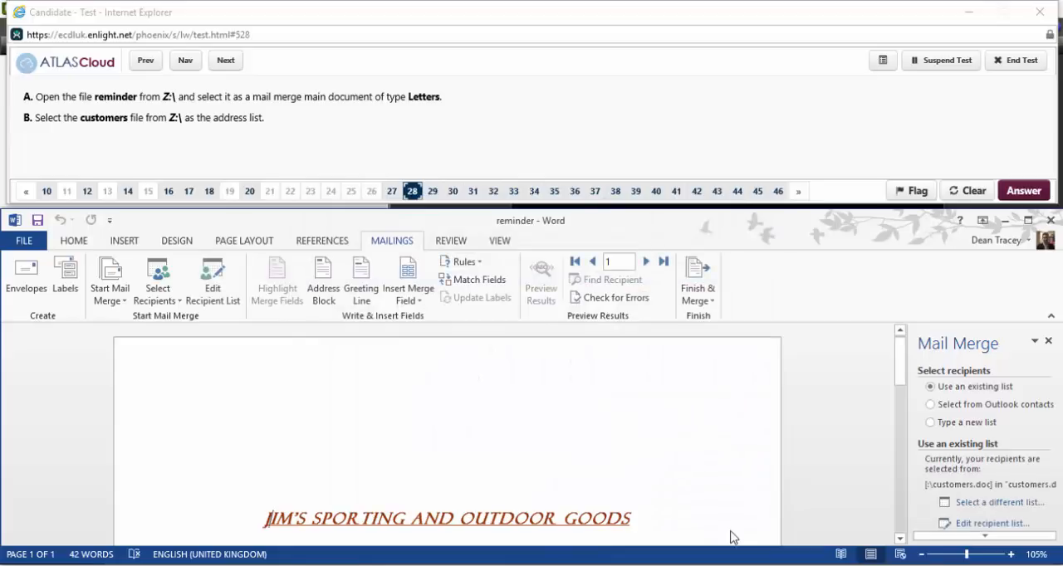
pyautogui.scroll(-4, 735, 509)
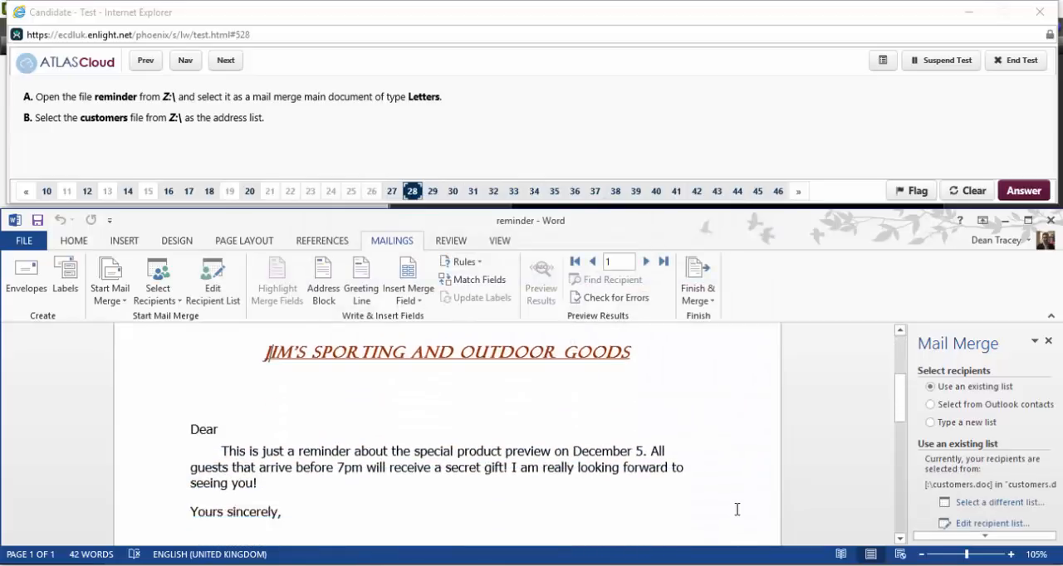
pyautogui.scroll(-3, 984, 519)
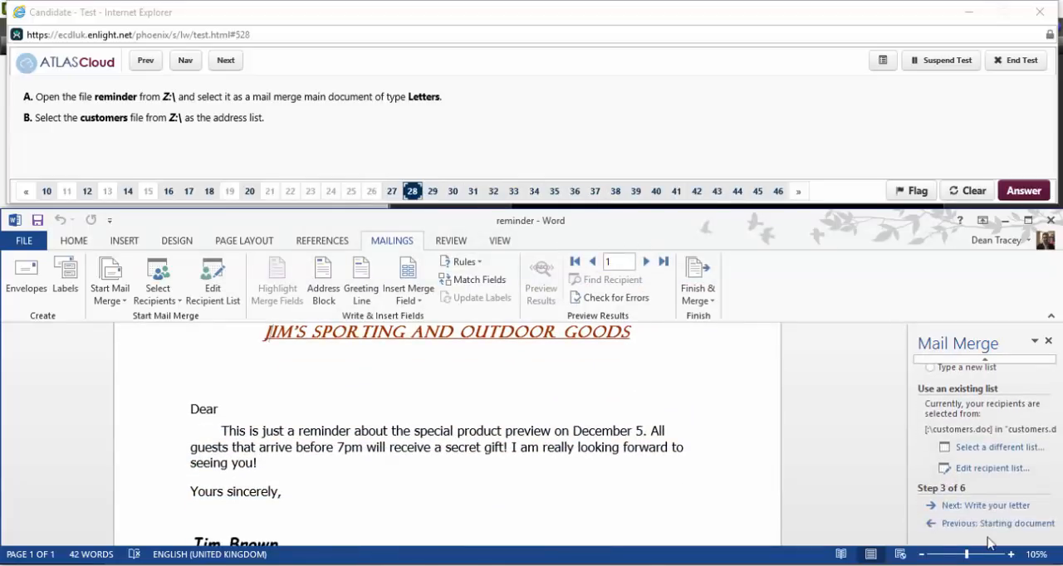
pyautogui.click(986, 508)
pyautogui.scroll(-2, 982, 535)
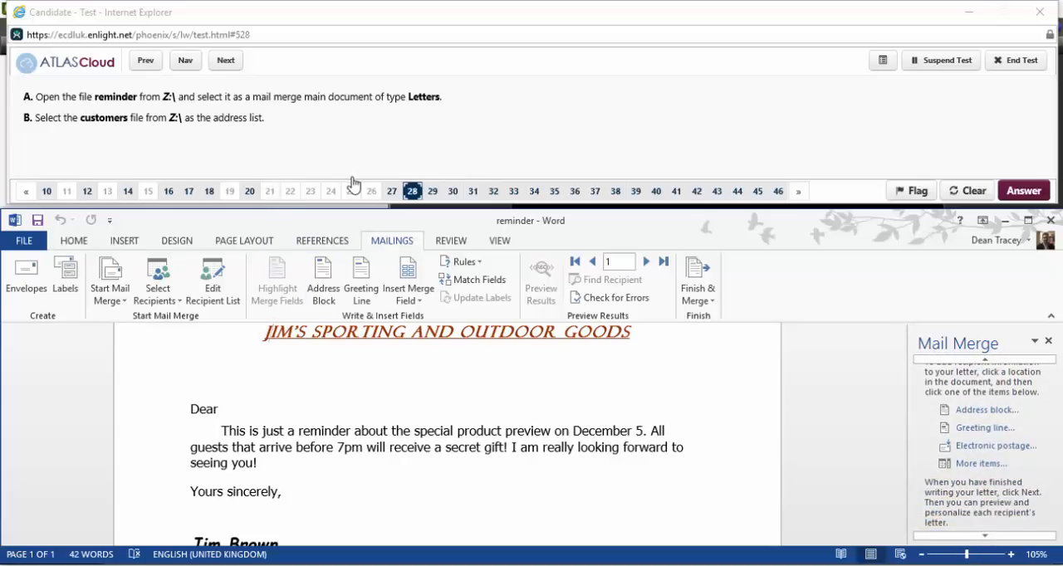
# Advance to question 29, reopen it for answering and insert the Country merge field on a new line below City.
pyautogui.click(227, 64)
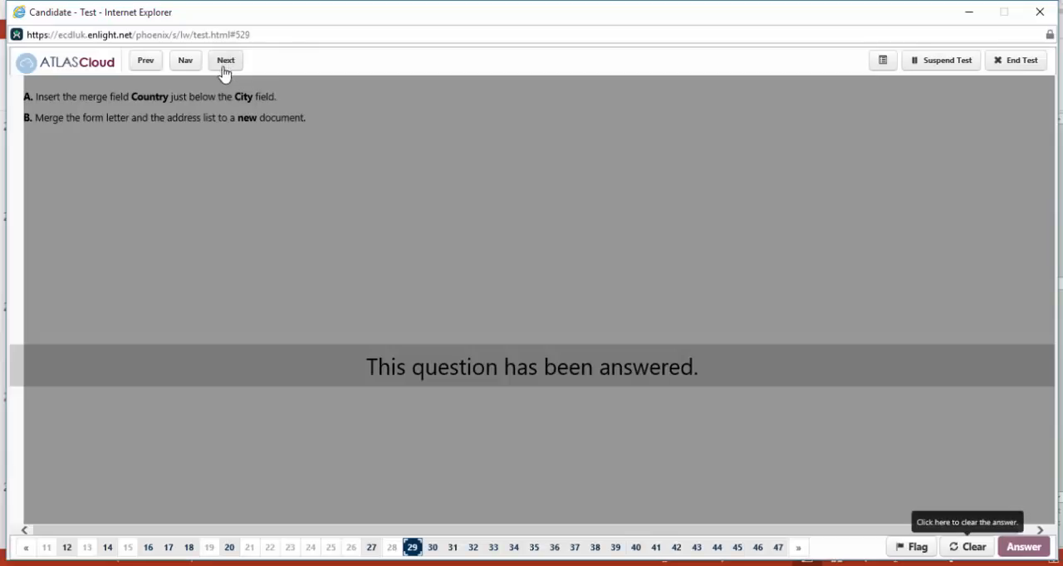
pyautogui.click(964, 547)
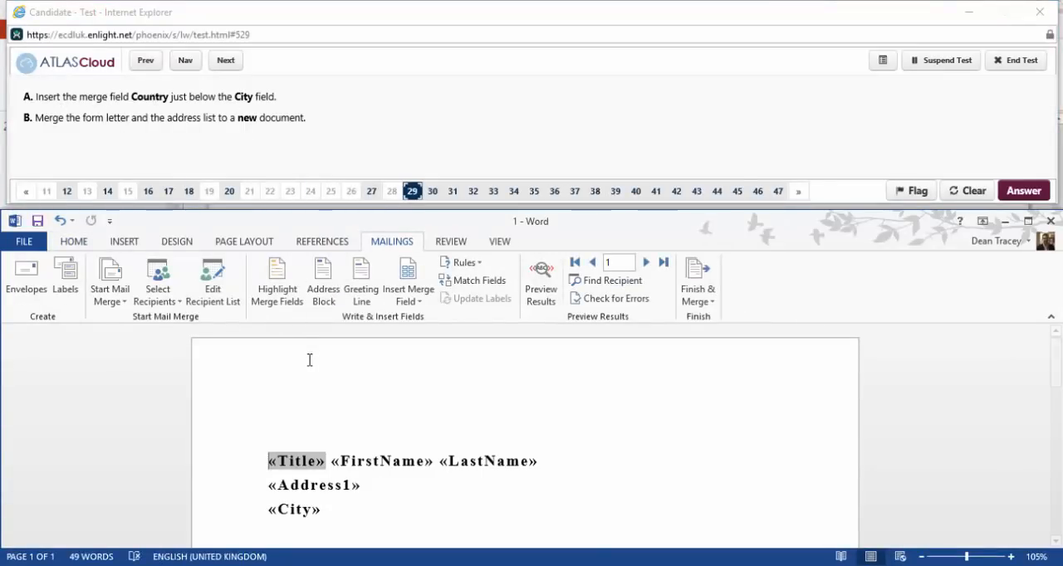
pyautogui.scroll(-1, 308, 360)
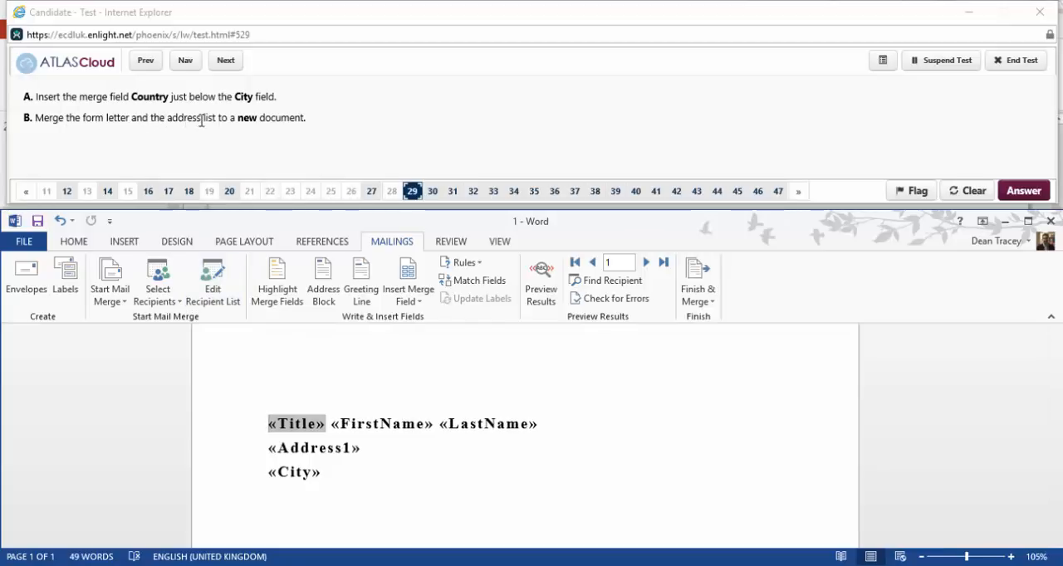
pyautogui.click(313, 488)
pyautogui.press('Return')
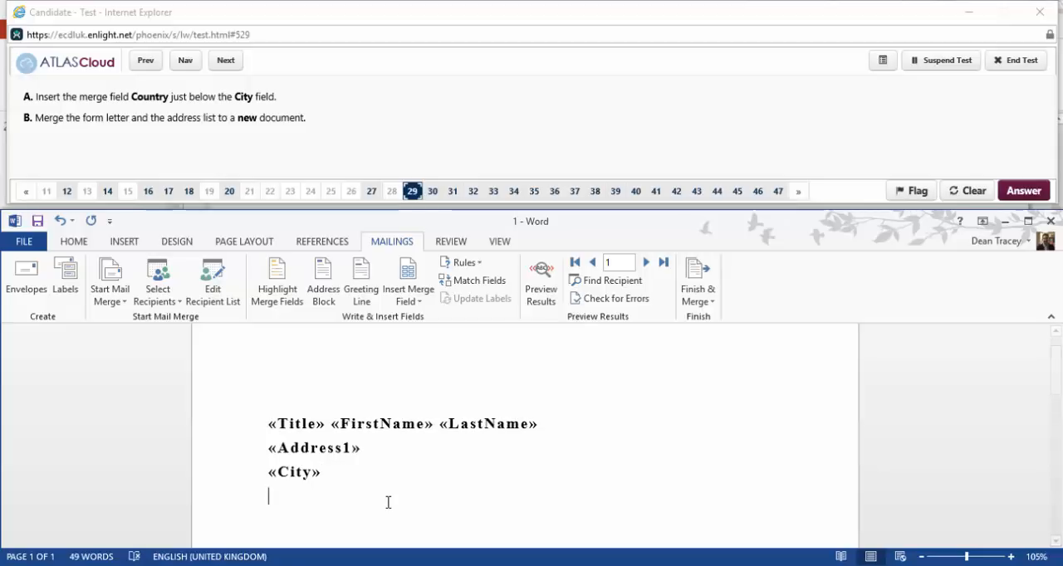
pyautogui.click(412, 301)
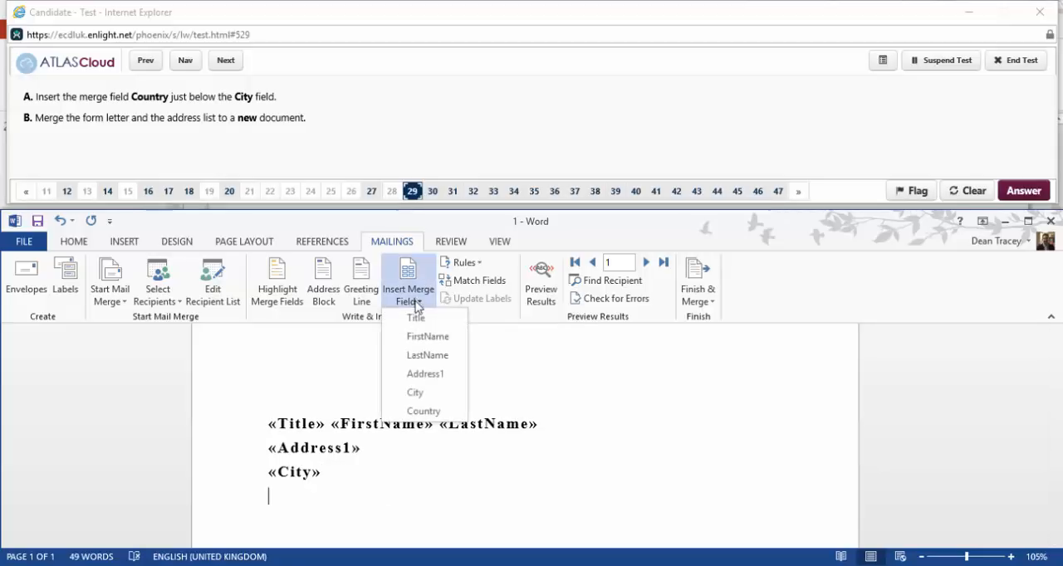
pyautogui.click(451, 411)
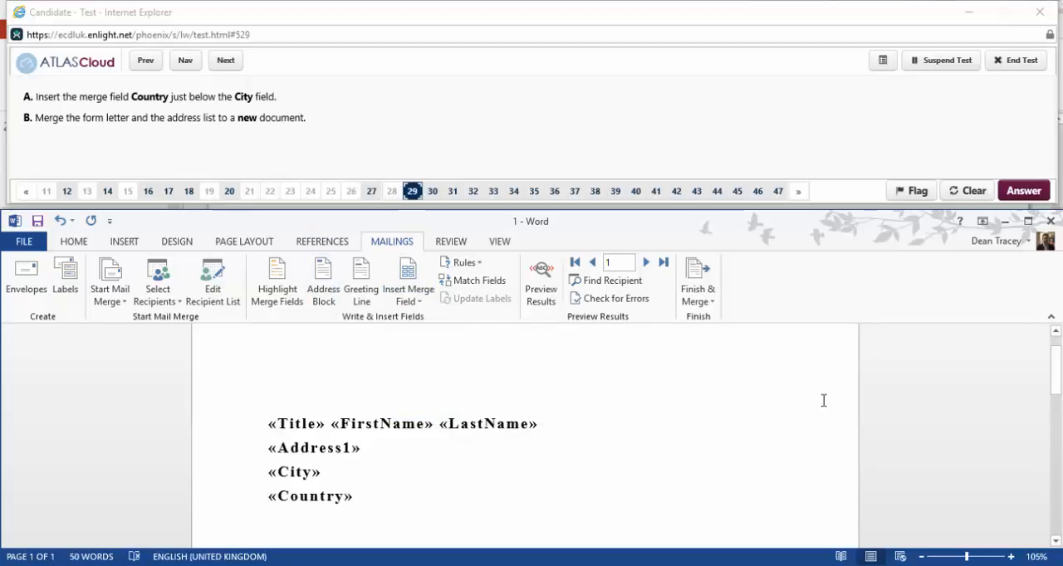
# Merge all records of the form letter into a new document of individual letters.
pyautogui.click(699, 292)
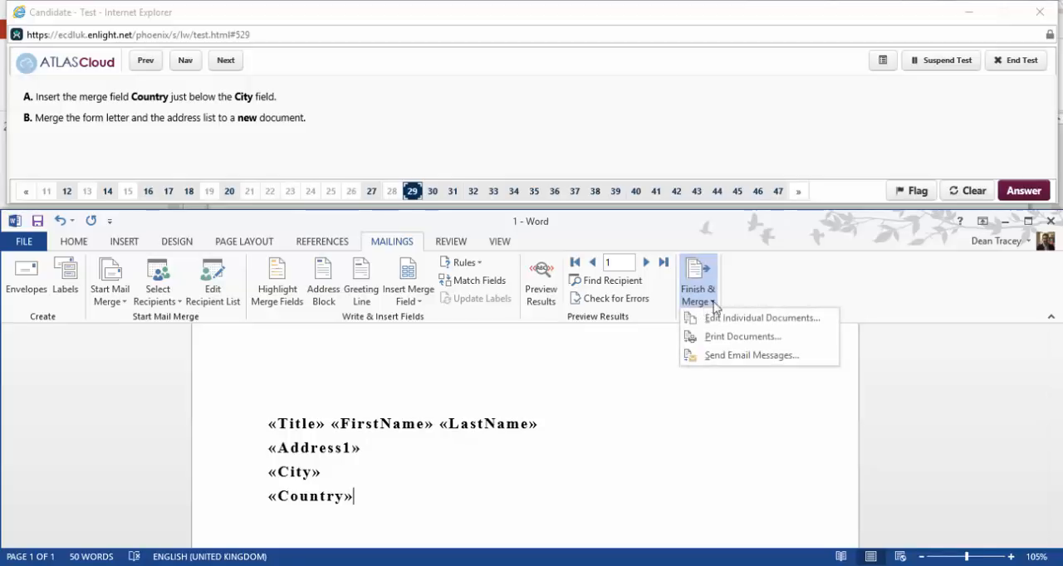
pyautogui.click(763, 318)
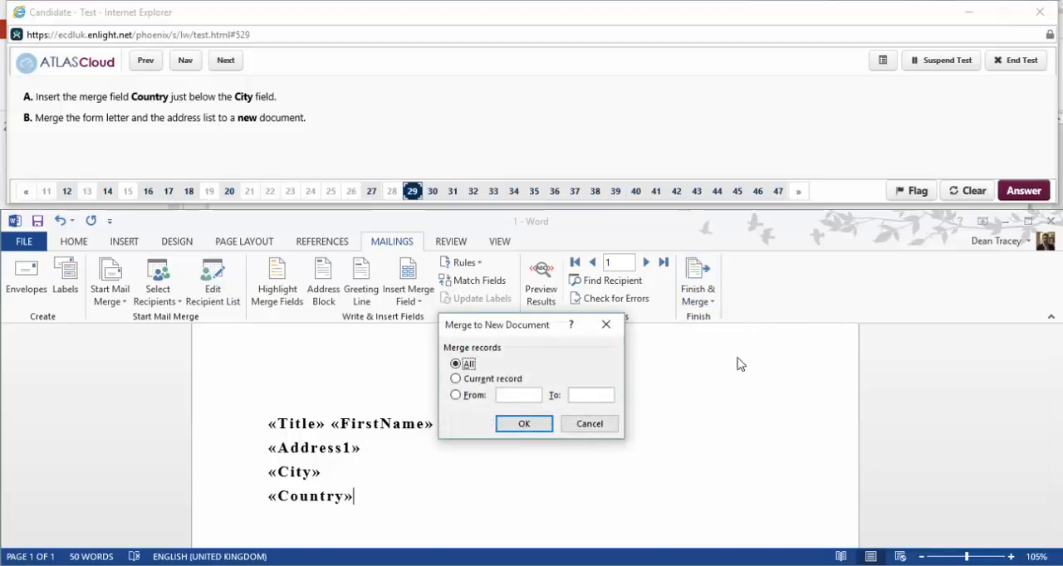
pyautogui.click(539, 429)
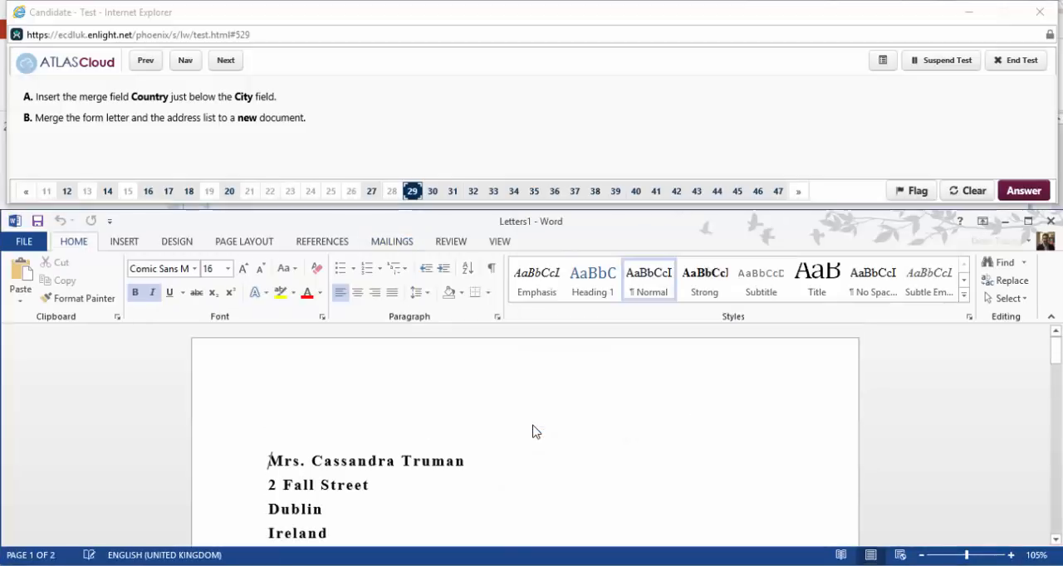
pyautogui.scroll(-2, 536, 425)
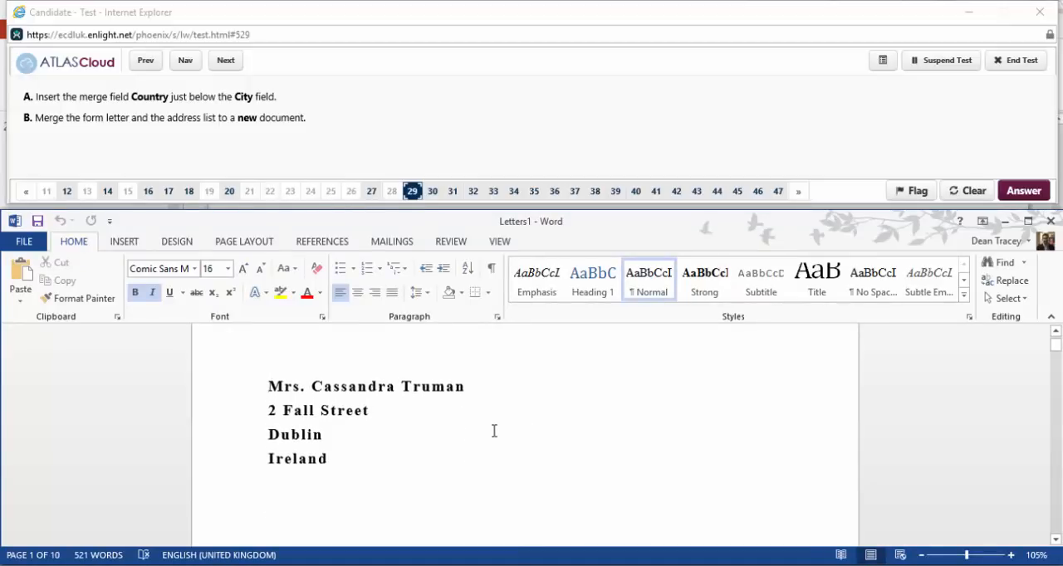
# Leave question 29, skip past questions 30, 31 and 32 and open question 33 for answering.
pyautogui.click(227, 62)
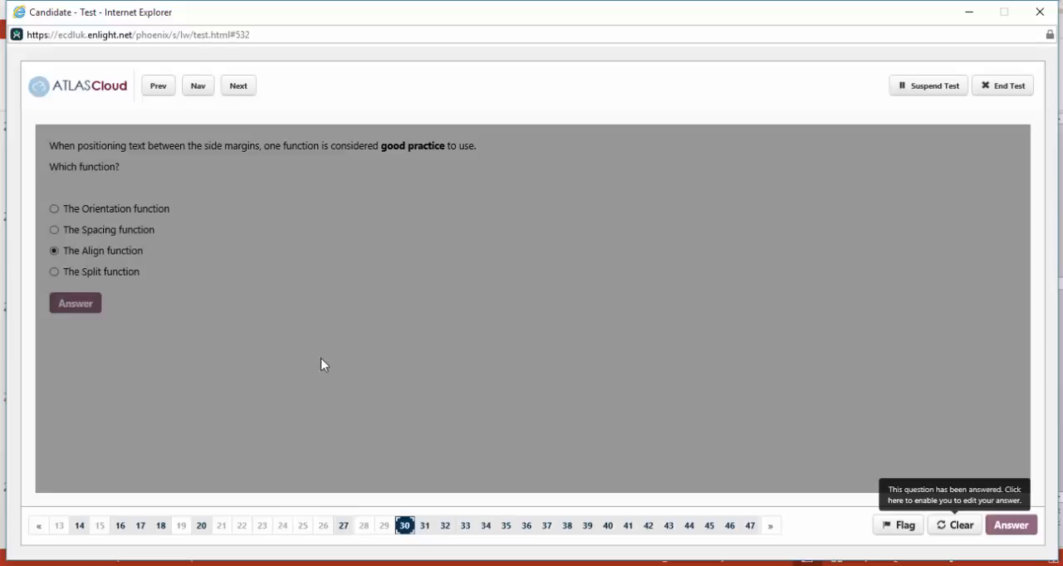
pyautogui.click(240, 88)
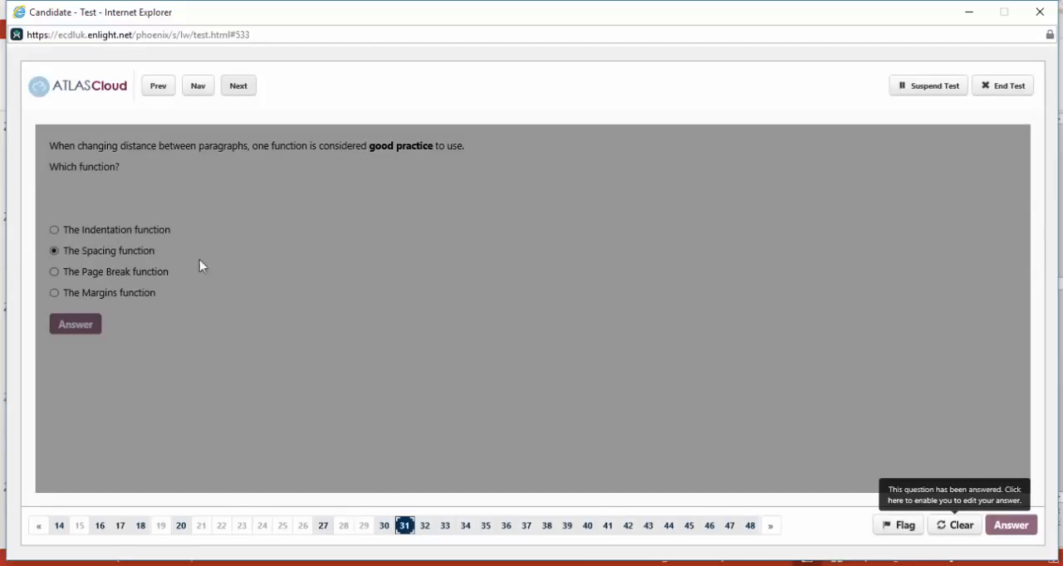
pyautogui.click(239, 88)
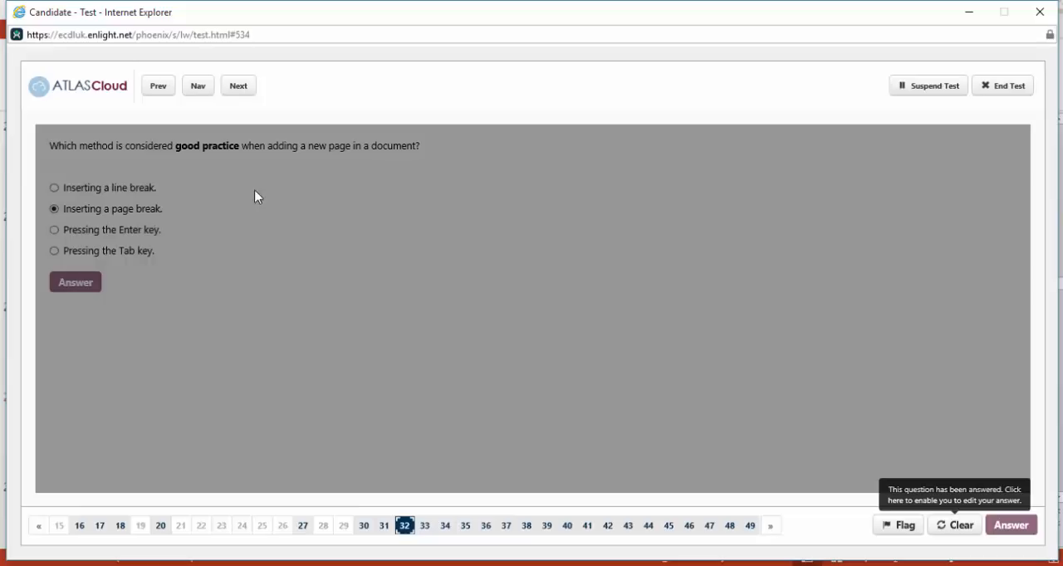
pyautogui.click(239, 88)
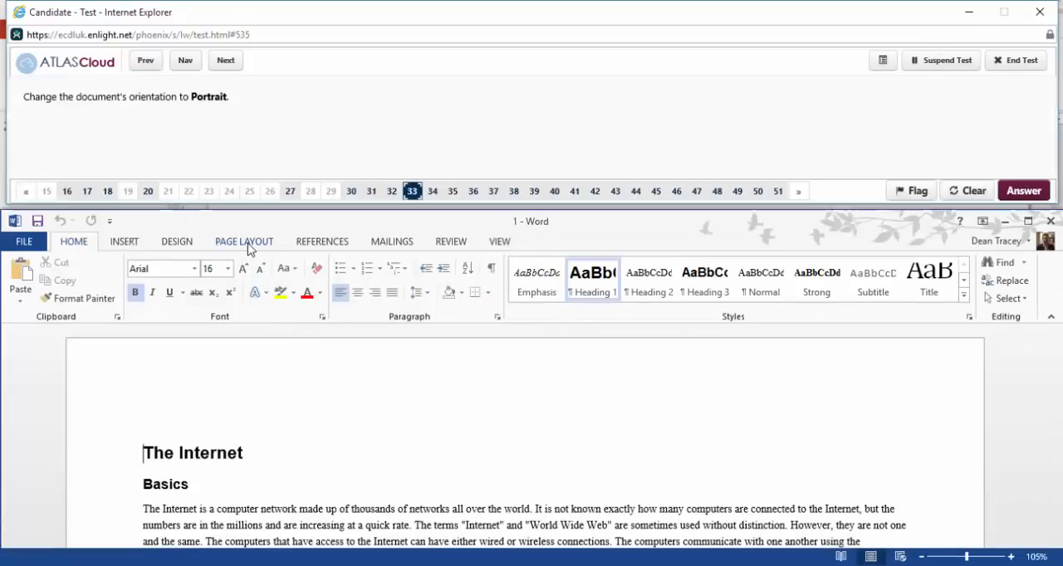
# Change the document's page orientation to Portrait.
pyautogui.click(246, 242)
pyautogui.click(66, 286)
pyautogui.click(95, 357)
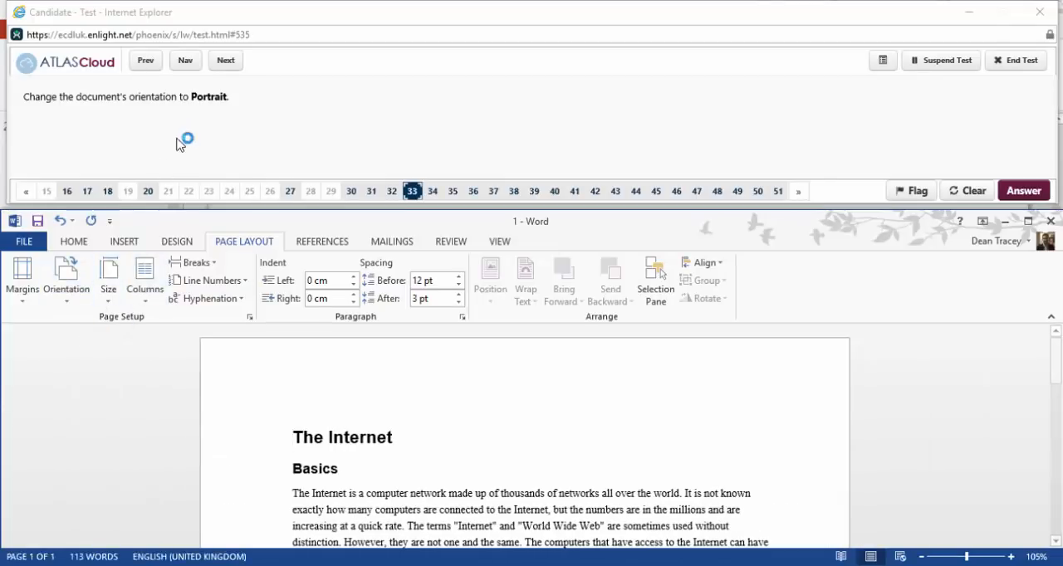
# Advance to question 34, reopen it for answering and centre the heading The Internet.
pyautogui.click(225, 63)
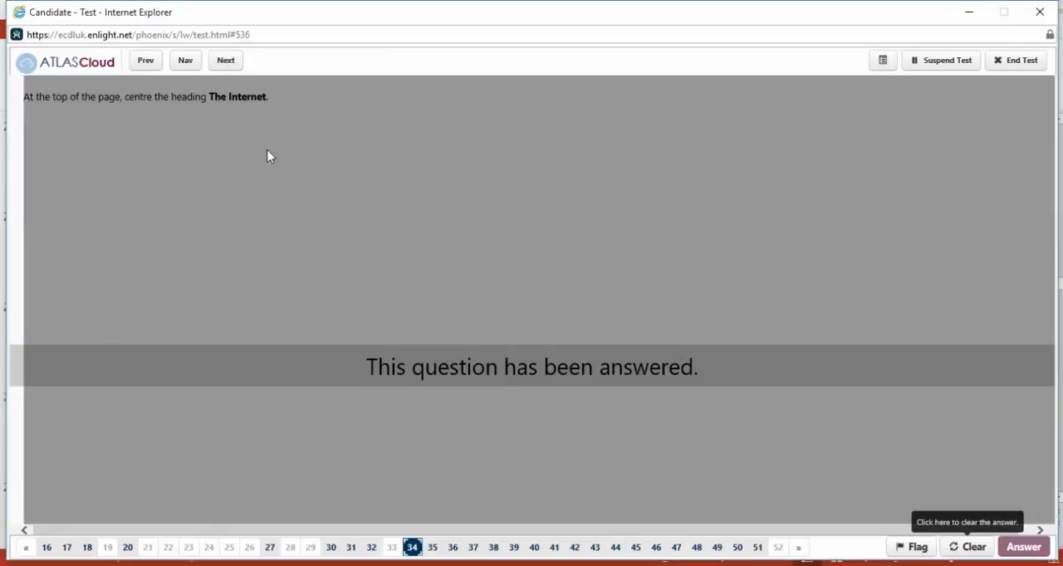
pyautogui.click(968, 548)
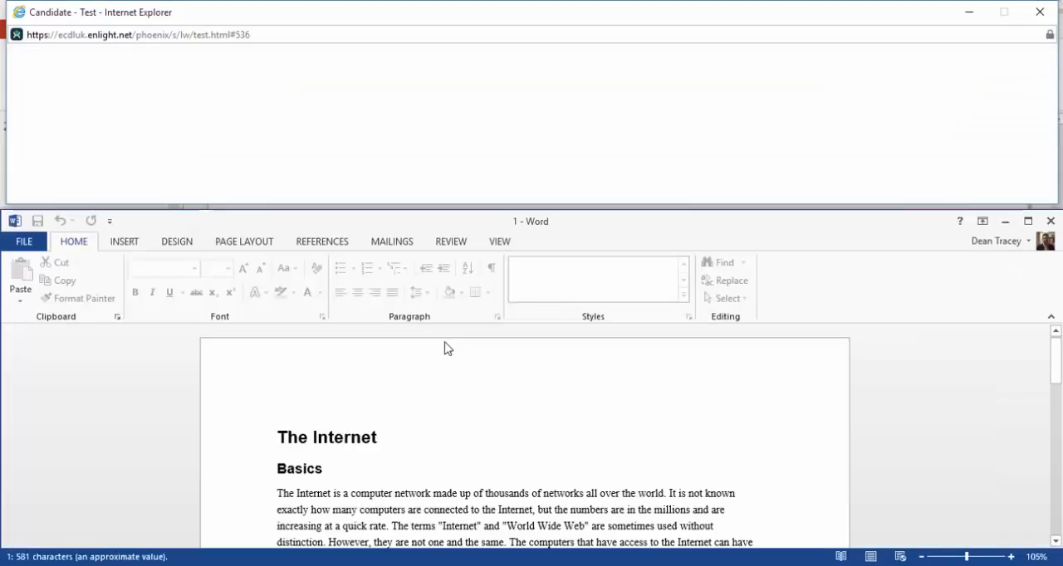
pyautogui.click(357, 295)
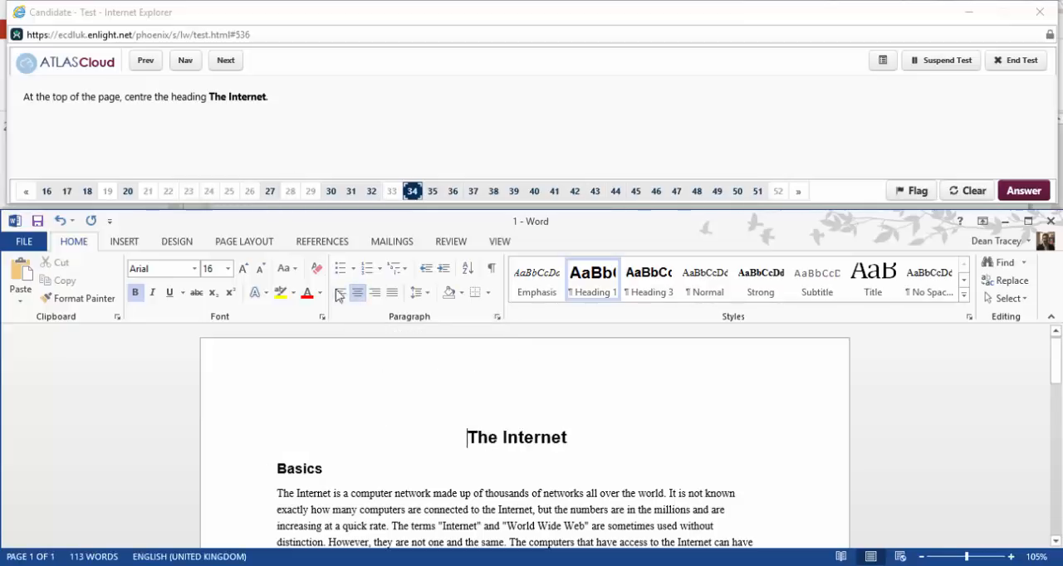
# Advance to question 35, reopen it for answering and open the border settings for the heading The Internet.
pyautogui.click(225, 61)
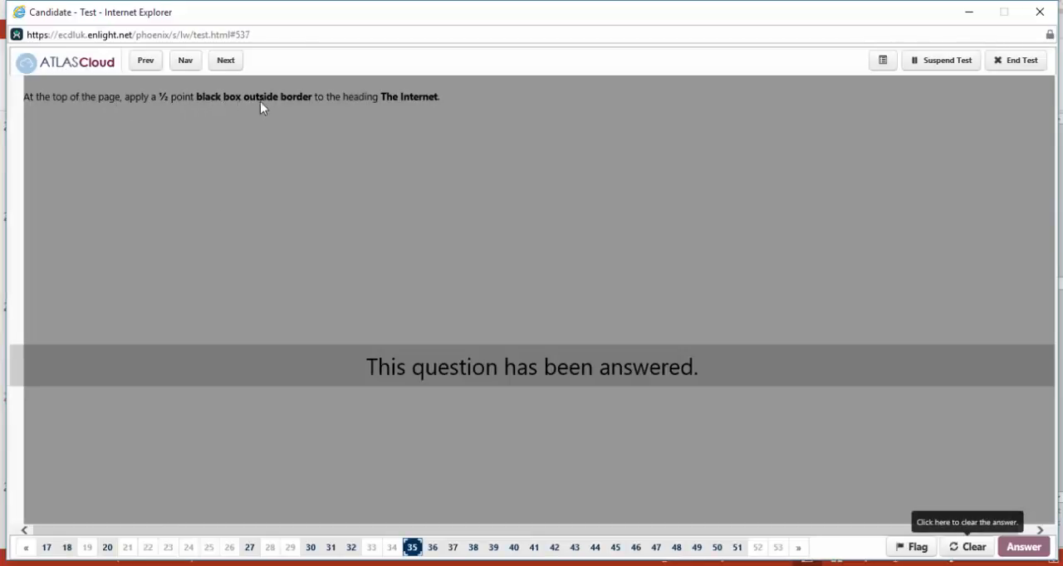
pyautogui.click(982, 550)
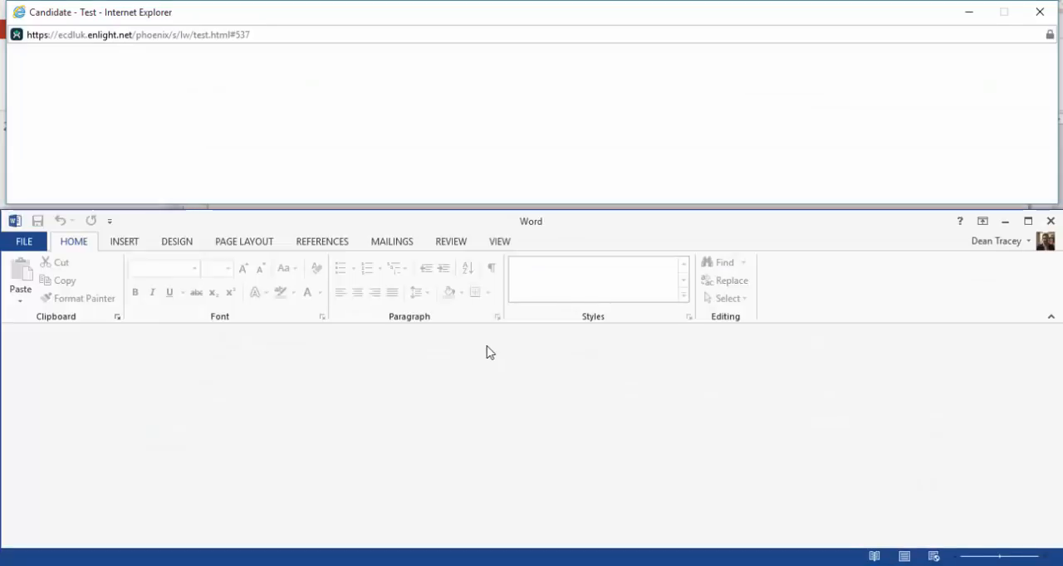
pyautogui.moveTo(479, 432); pyautogui.dragTo(578, 446)
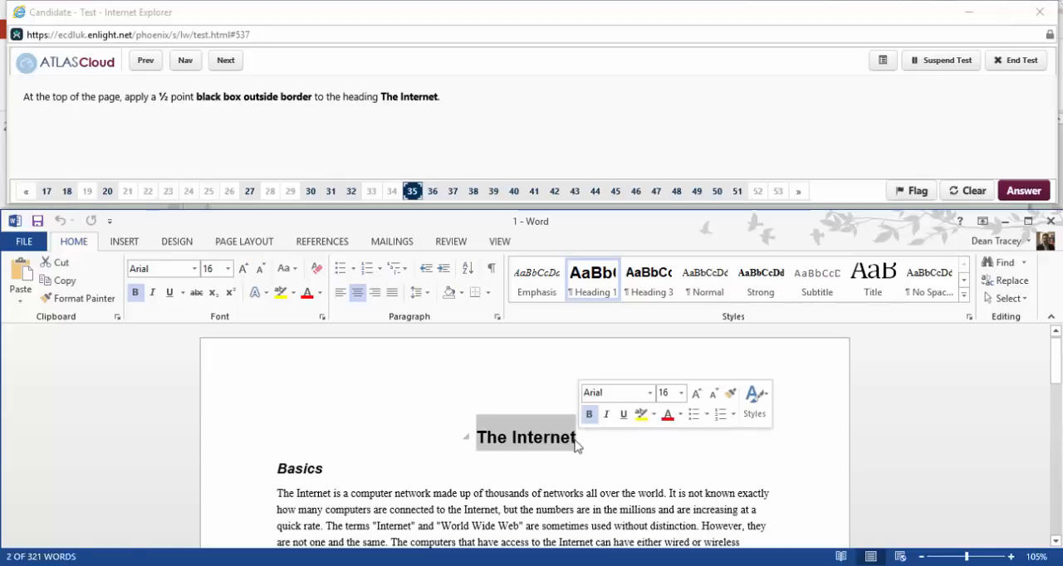
pyautogui.click(243, 243)
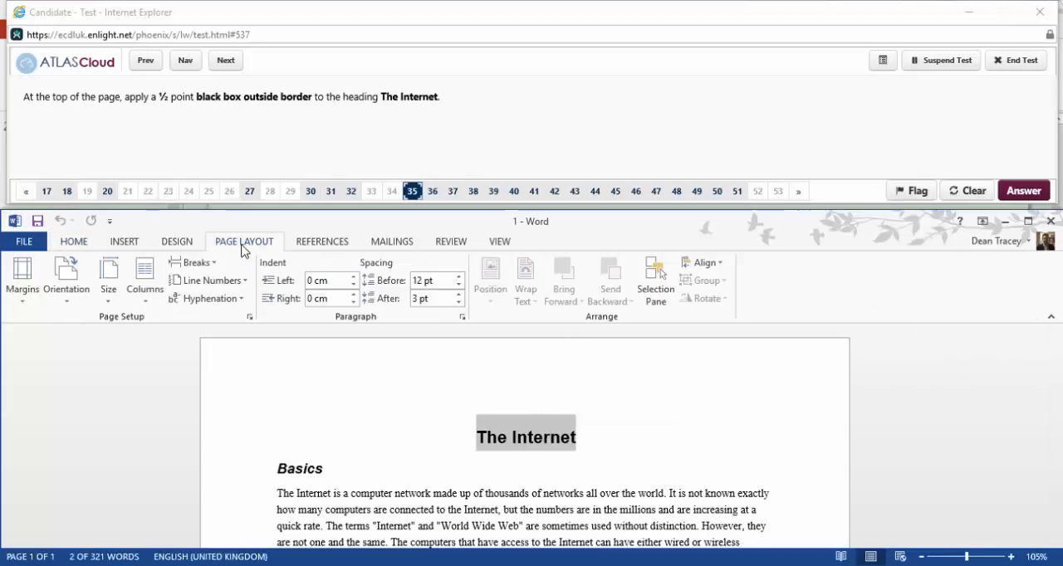
pyautogui.click(176, 242)
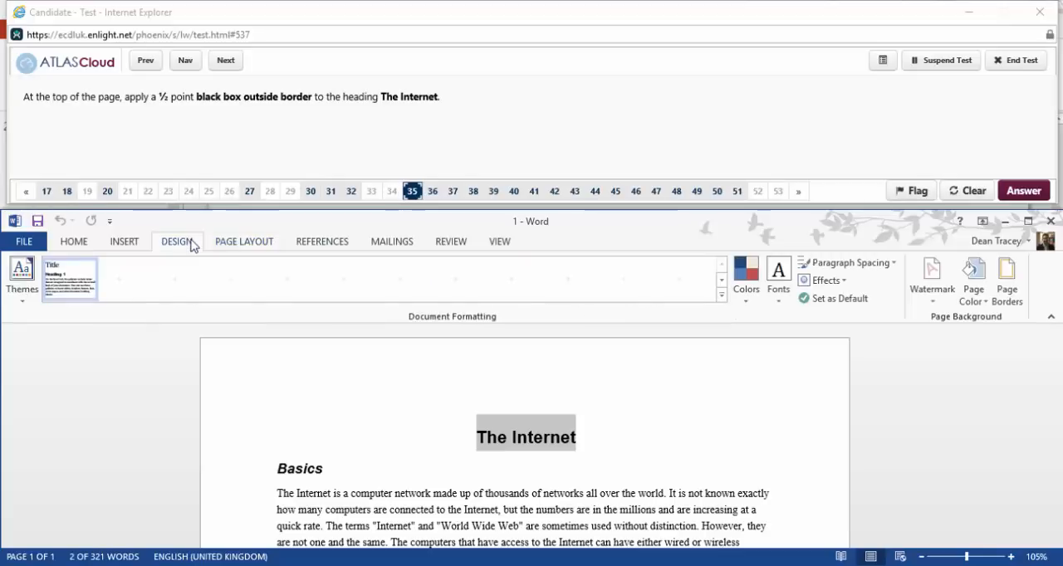
pyautogui.click(1014, 299)
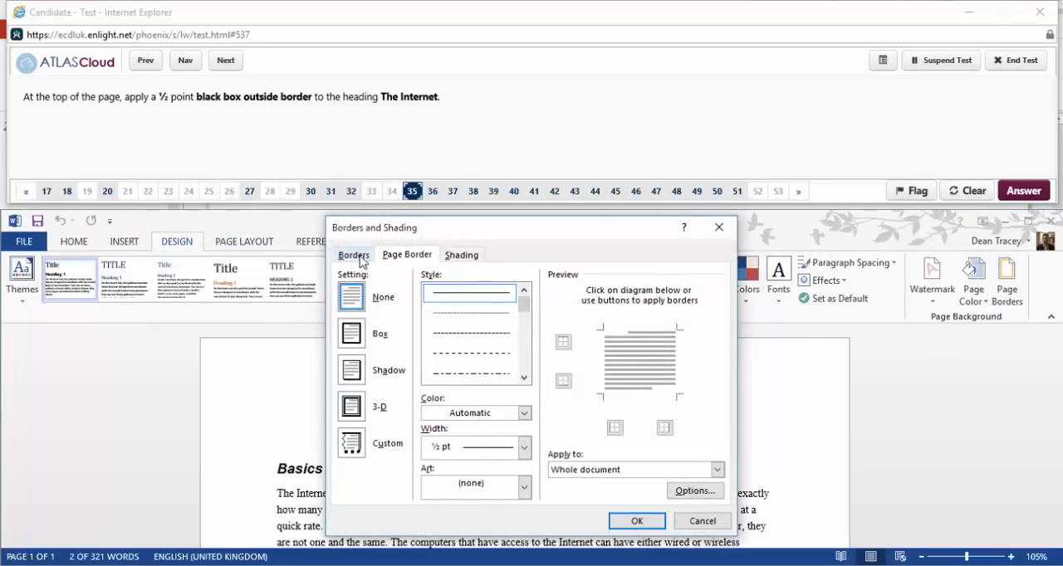
# Switch from page borders to text borders and set them to apply to the paragraph.
pyautogui.click(718, 470)
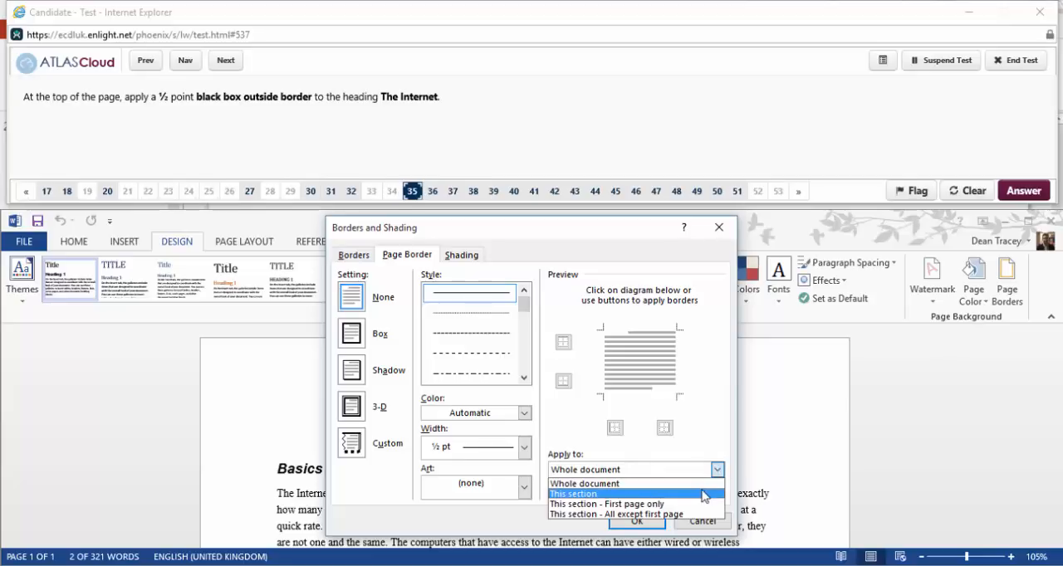
pyautogui.click(593, 454)
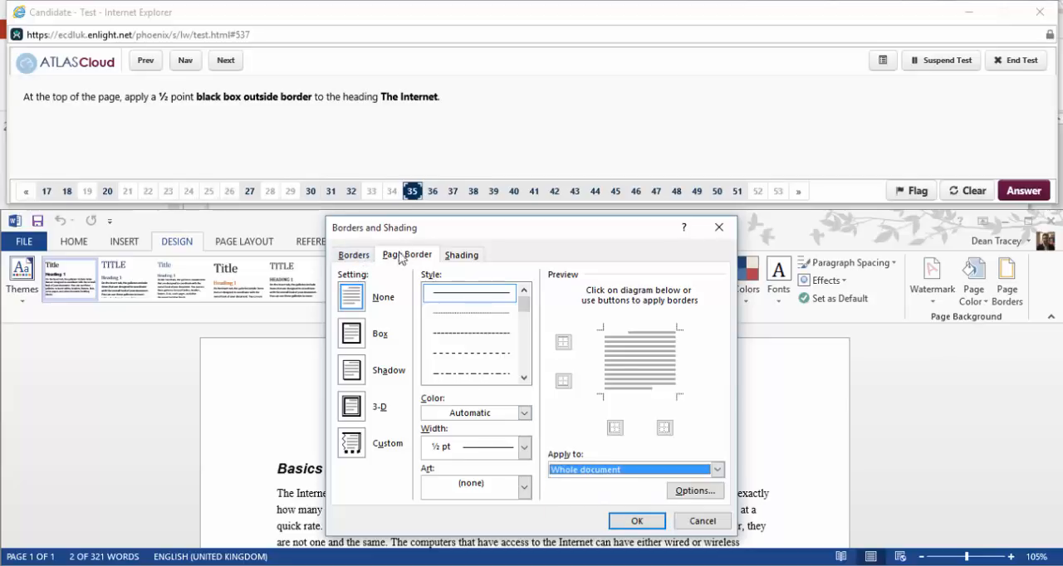
pyautogui.click(364, 257)
pyautogui.click(717, 470)
pyautogui.click(687, 493)
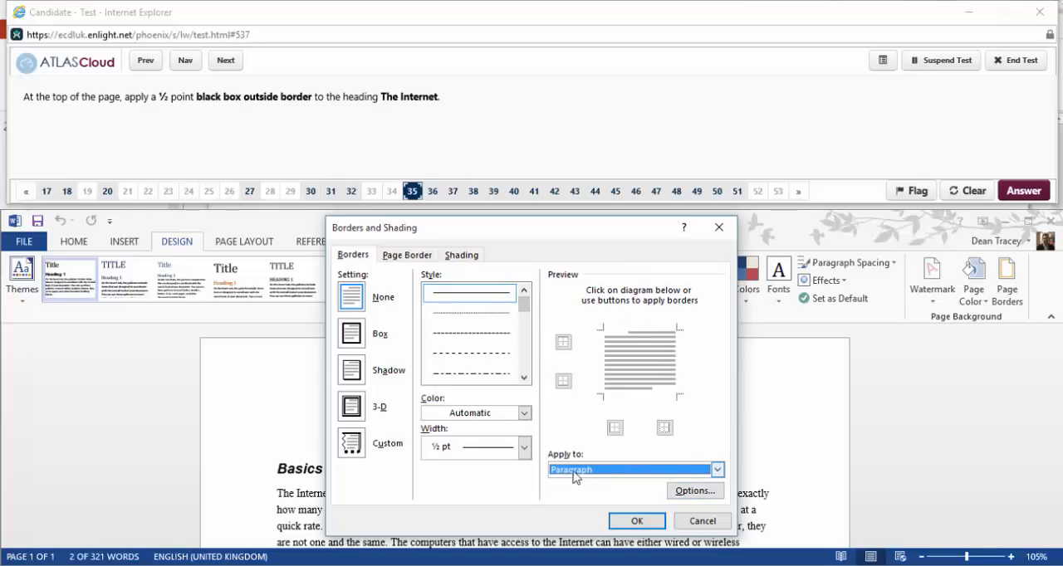
# Apply a solid black ½ pt border to all four sides of the heading The Internet.
pyautogui.click(485, 297)
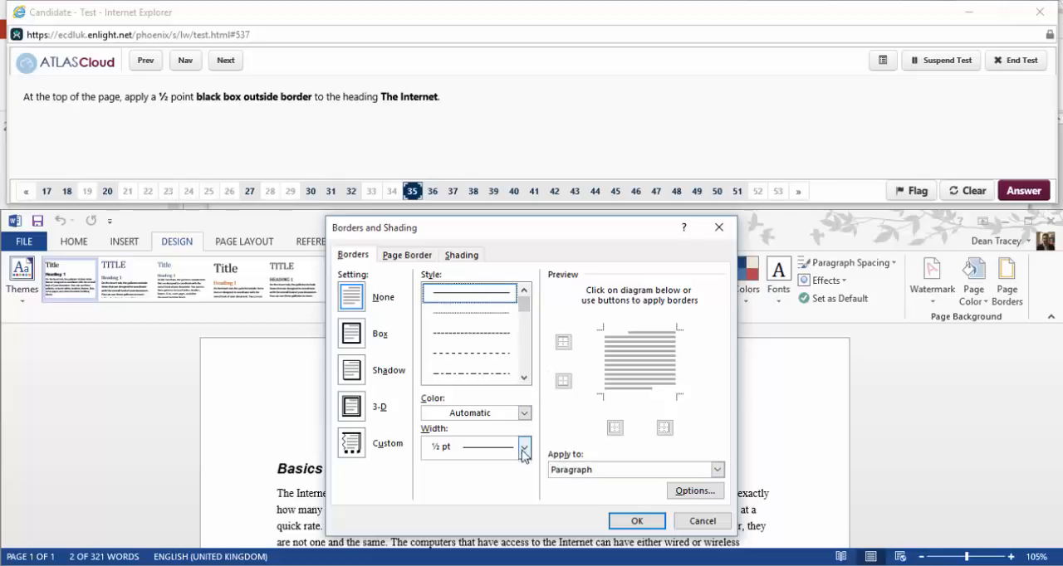
pyautogui.click(524, 412)
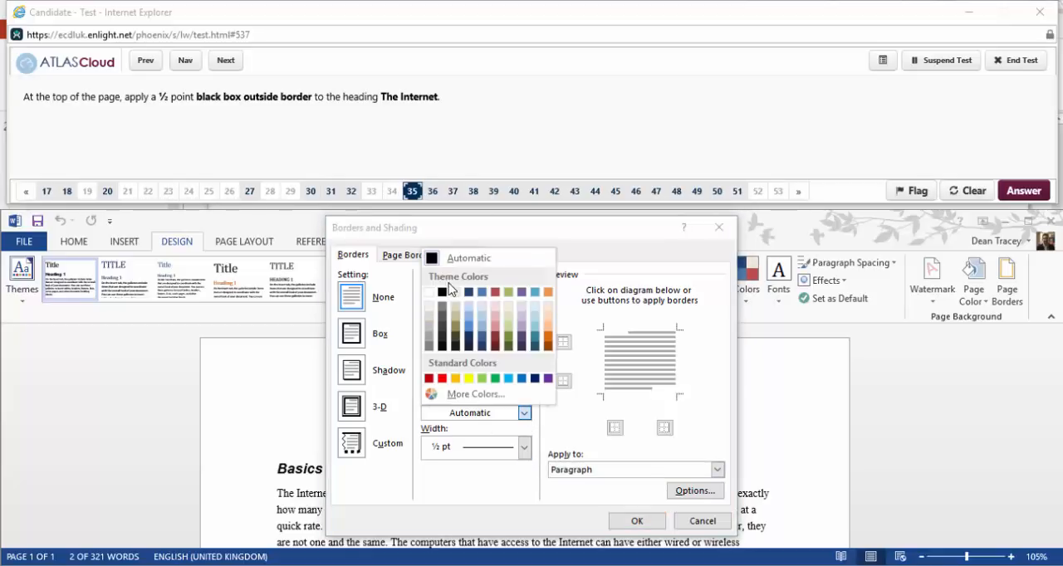
pyautogui.click(443, 292)
pyautogui.click(563, 344)
pyautogui.click(563, 381)
pyautogui.click(615, 428)
pyautogui.click(665, 428)
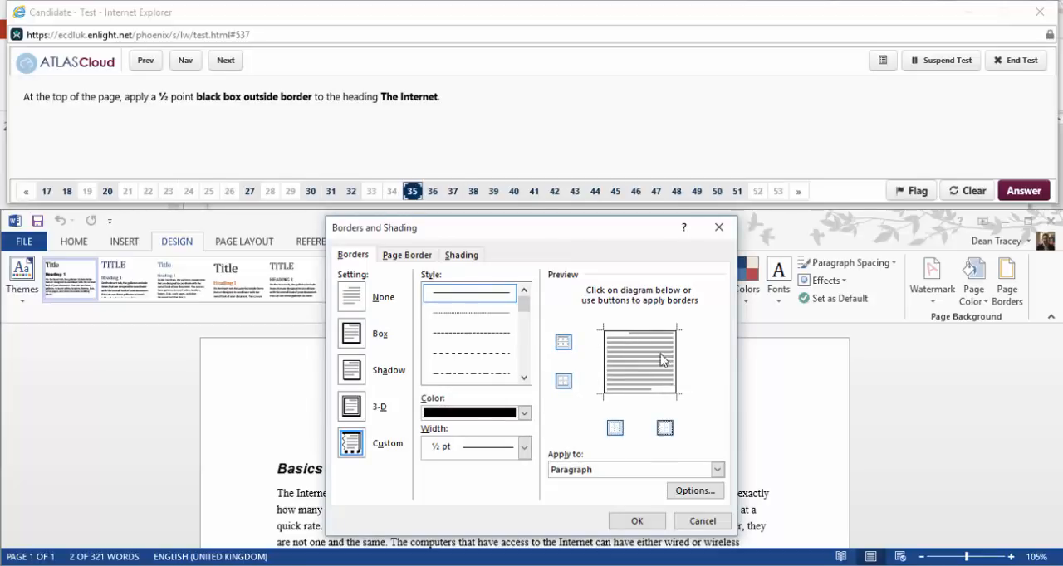
pyautogui.click(637, 521)
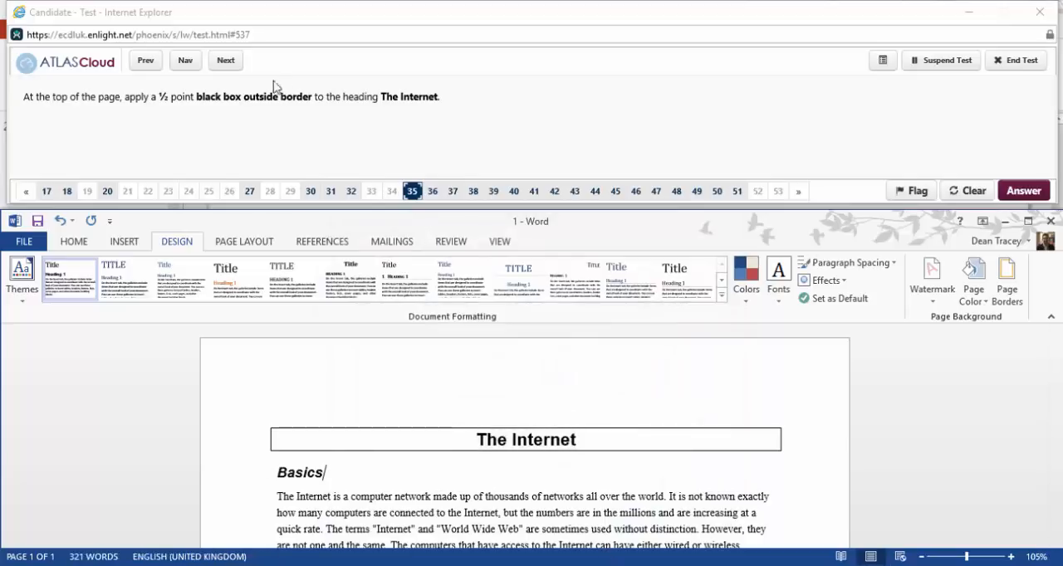
# Advance to question 36 and copy only the formatting of the heading Basics to the heading Other services.
pyautogui.click(235, 72)
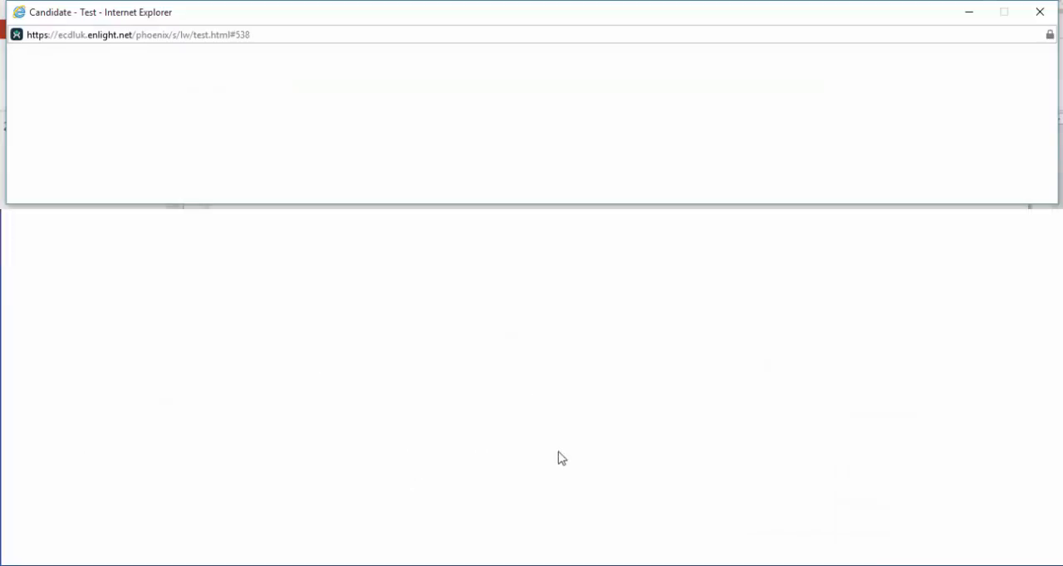
pyautogui.moveTo(277, 423); pyautogui.dragTo(330, 425)
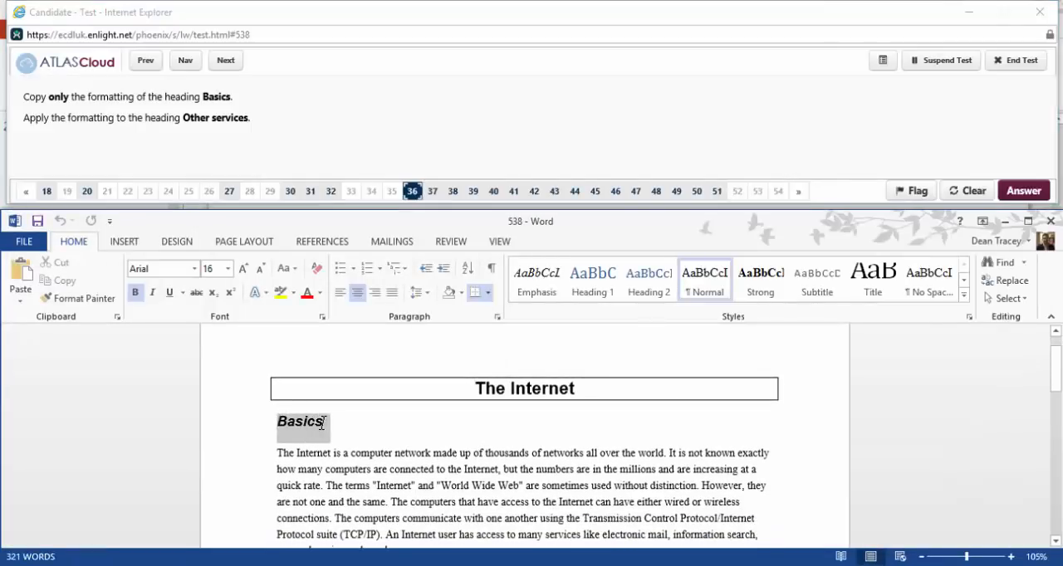
pyautogui.click(98, 304)
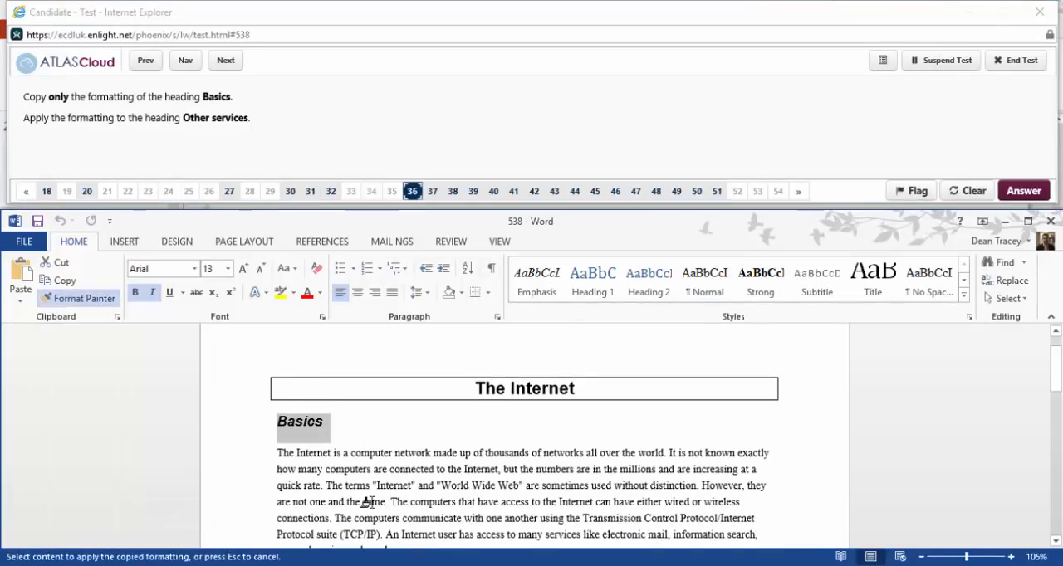
pyautogui.scroll(-10, 356, 499)
pyautogui.moveTo(271, 347); pyautogui.dragTo(382, 356)
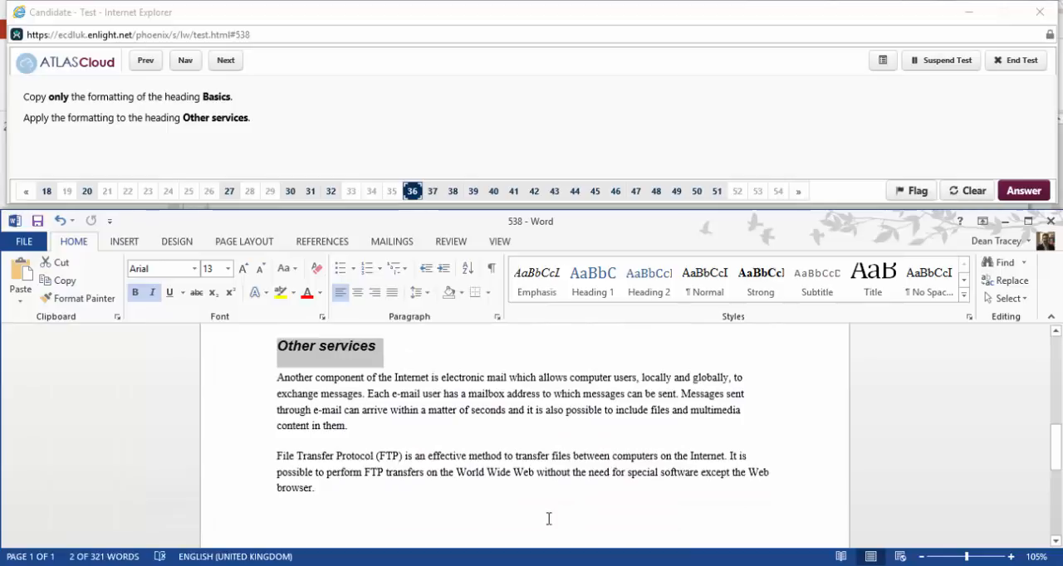
# Advance to question 37 and apply the Webtext paragraph style to the paragraph beginning What we.
pyautogui.click(228, 65)
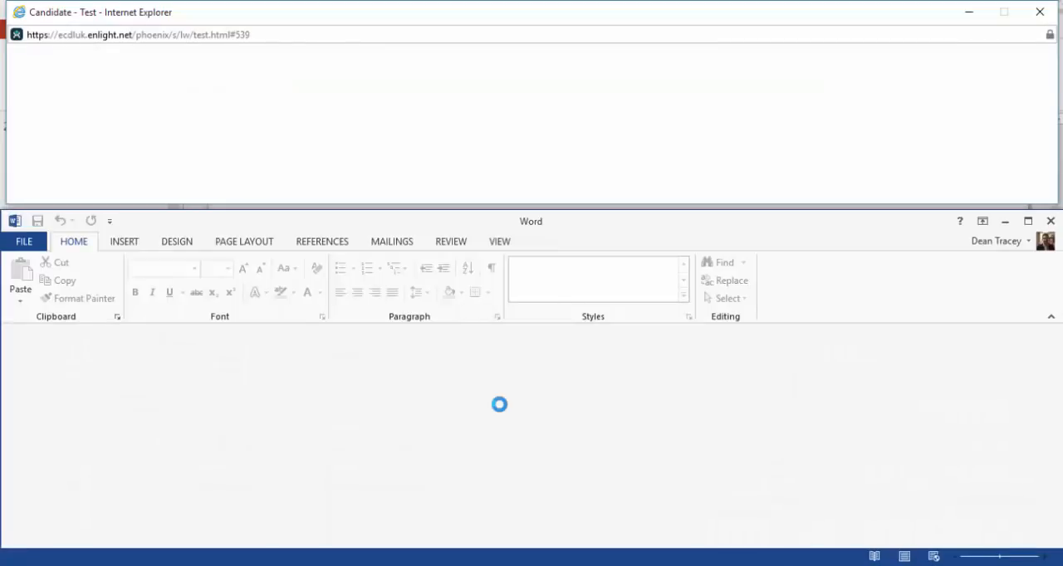
pyautogui.scroll(-5, 308, 407)
pyautogui.scroll(3, 308, 408)
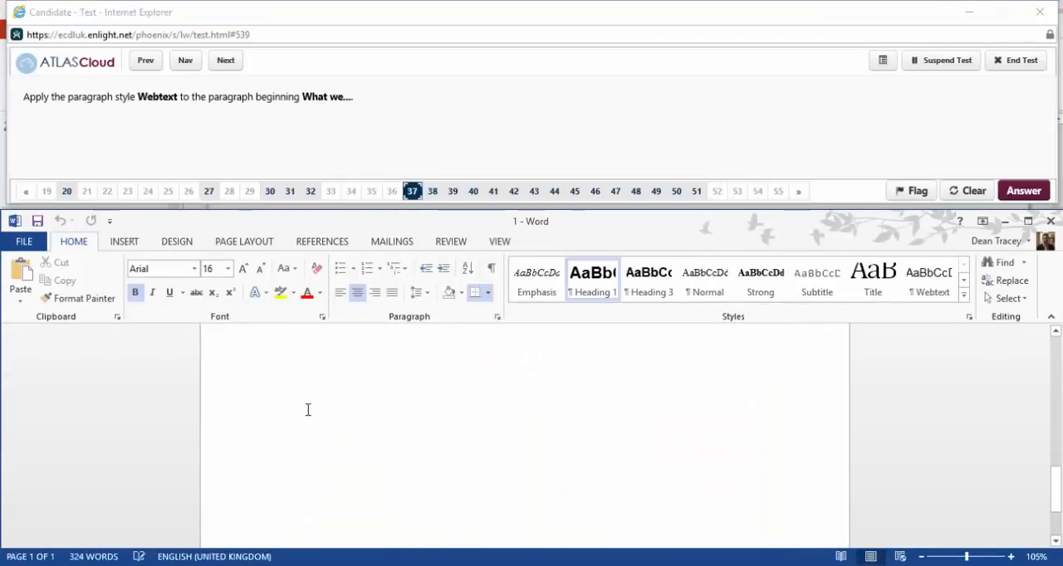
pyautogui.scroll(3, 310, 411)
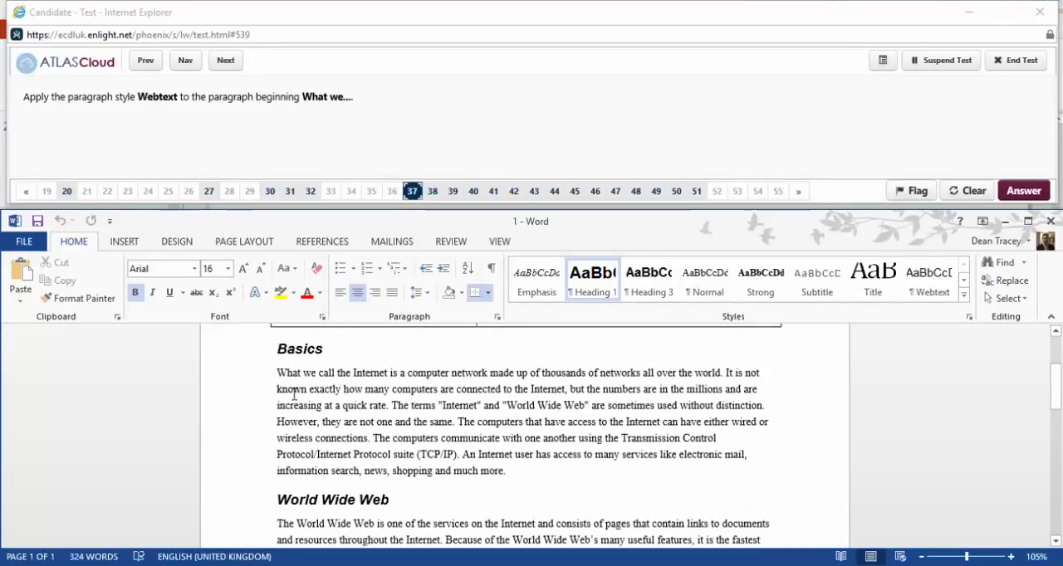
pyautogui.tripleClick(442, 425)
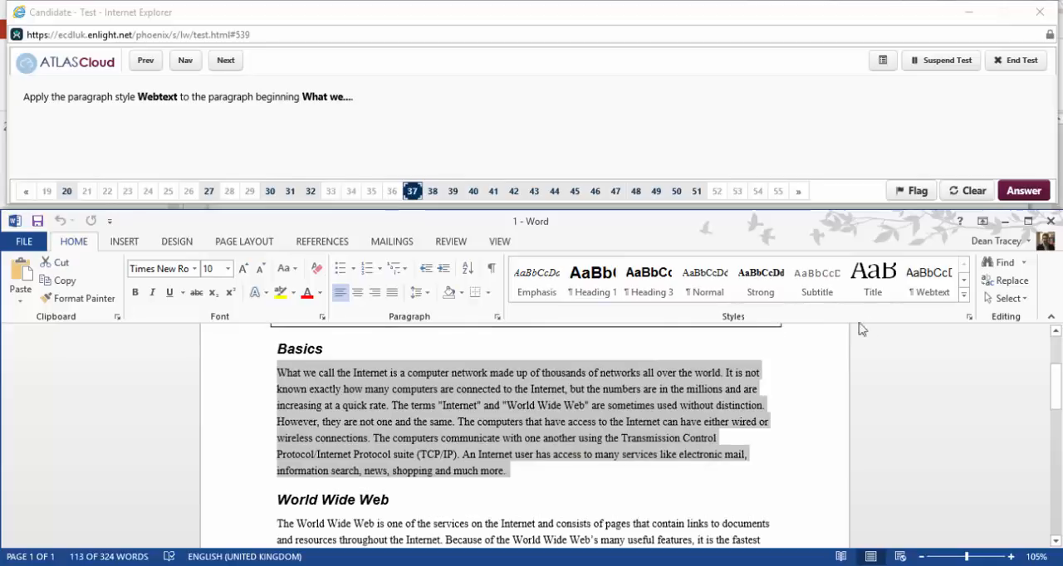
pyautogui.click(931, 281)
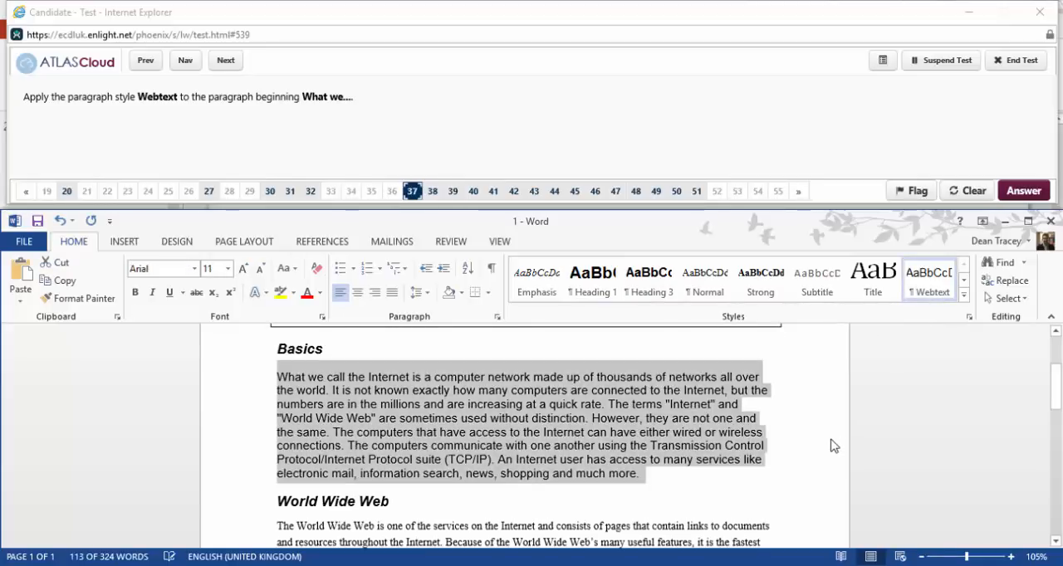
# Advance to question 38 and merge the paragraph beginning File Transfer into the one beginning Another component.
pyautogui.click(223, 61)
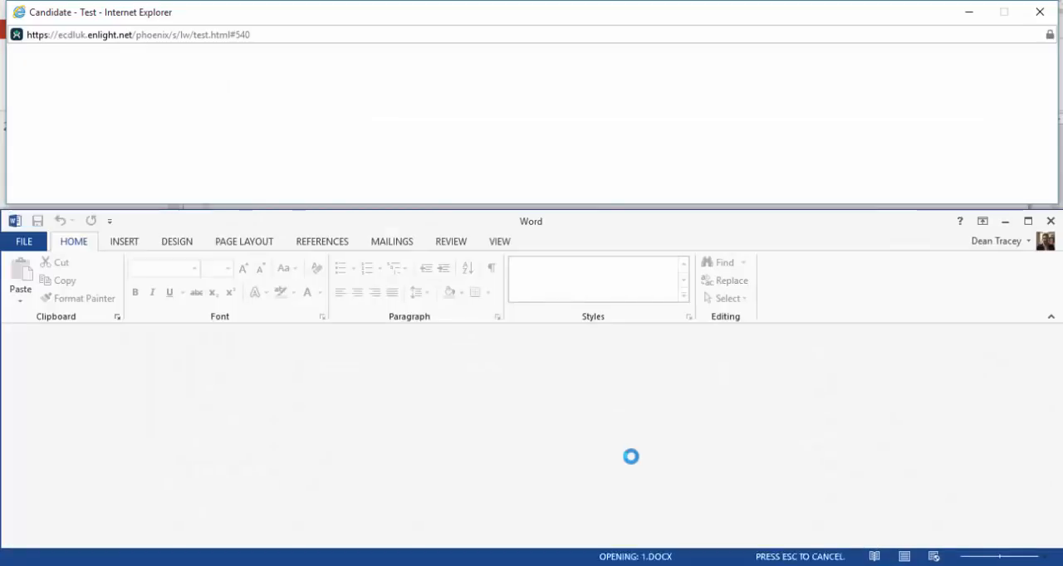
pyautogui.scroll(-13, 627, 461)
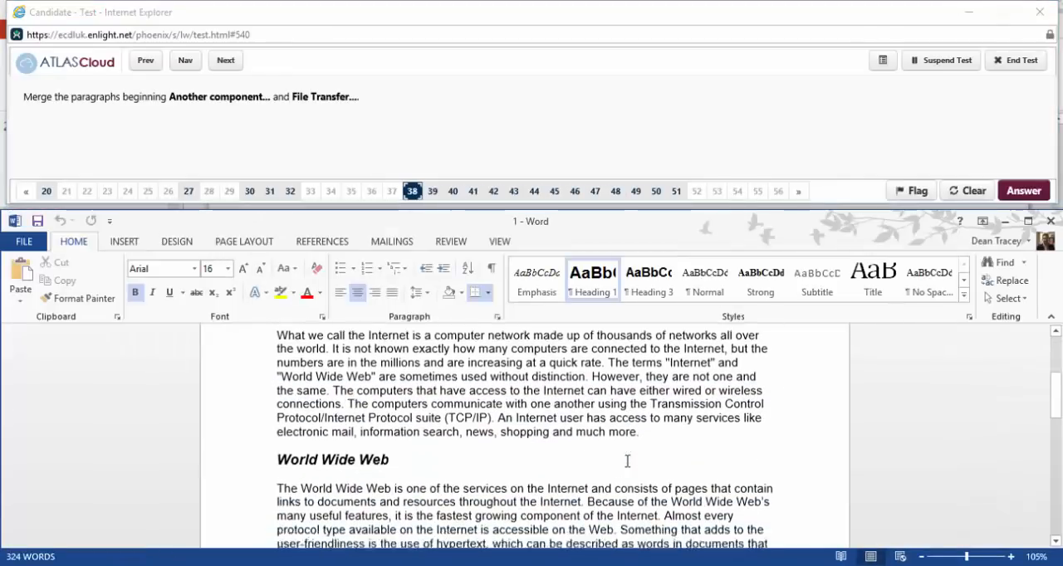
pyautogui.click(279, 426)
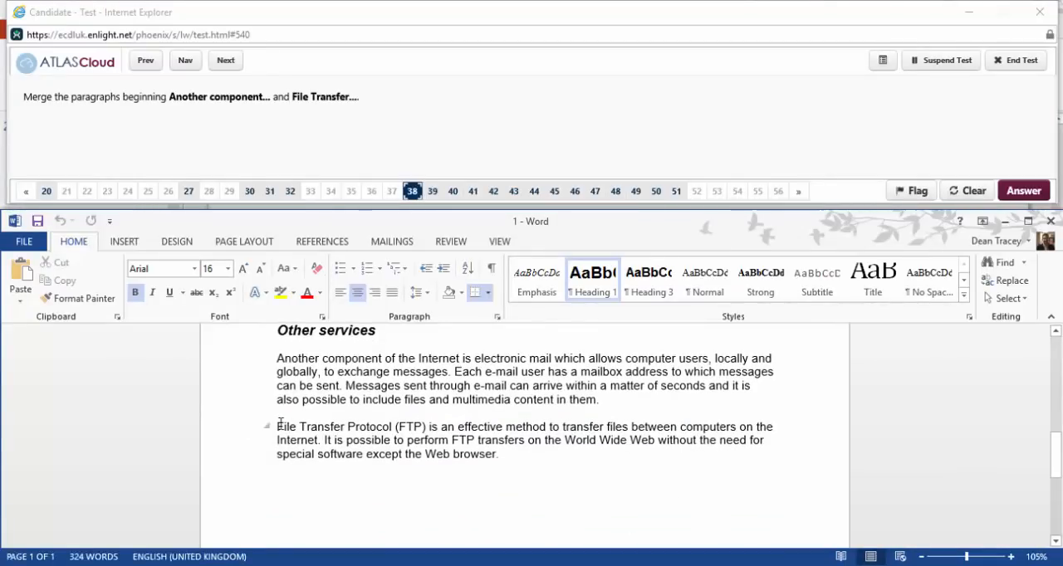
pyautogui.press('BackSpace')
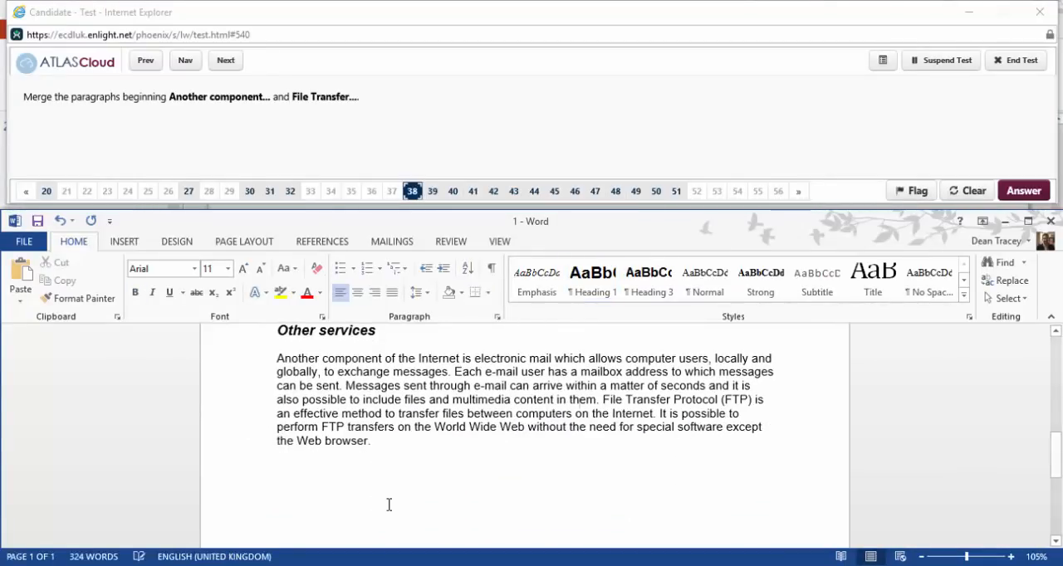
# Advance to question 39, reopen it for answering and set the After spacing of the paragraph beginning Another component to 36 pt.
pyautogui.click(225, 60)
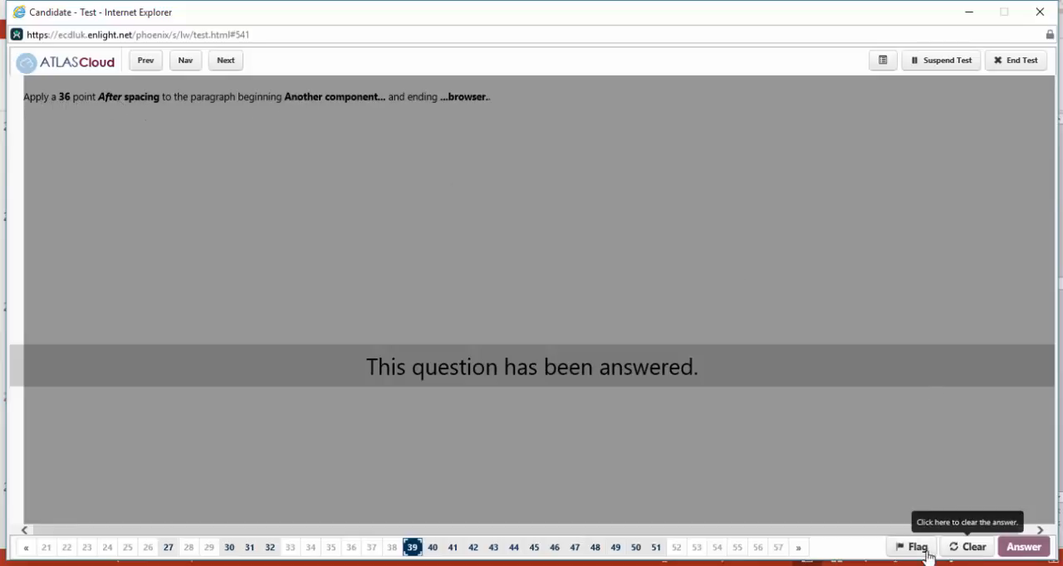
pyautogui.click(969, 548)
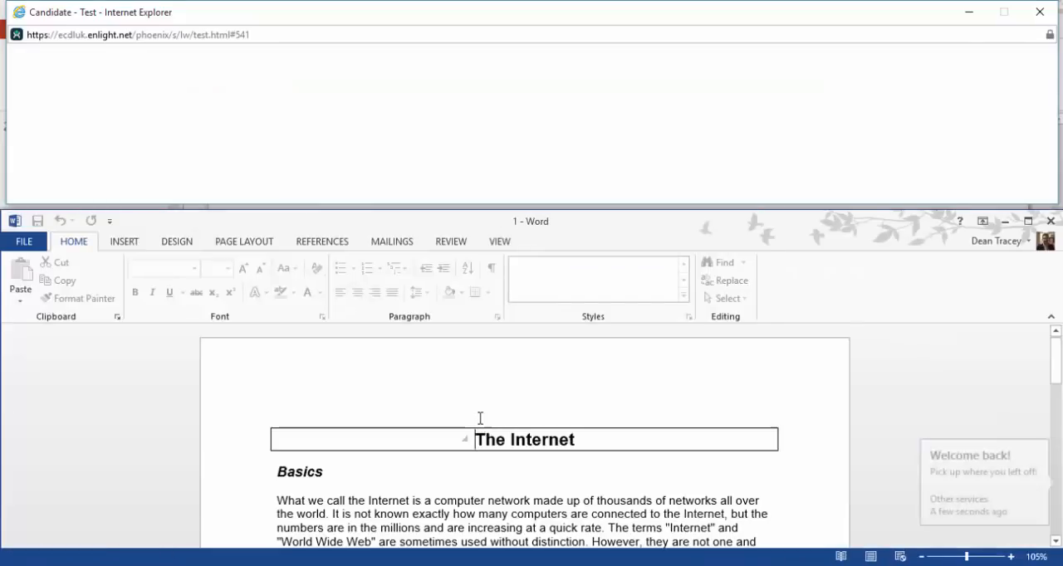
pyautogui.scroll(-4, 480, 424)
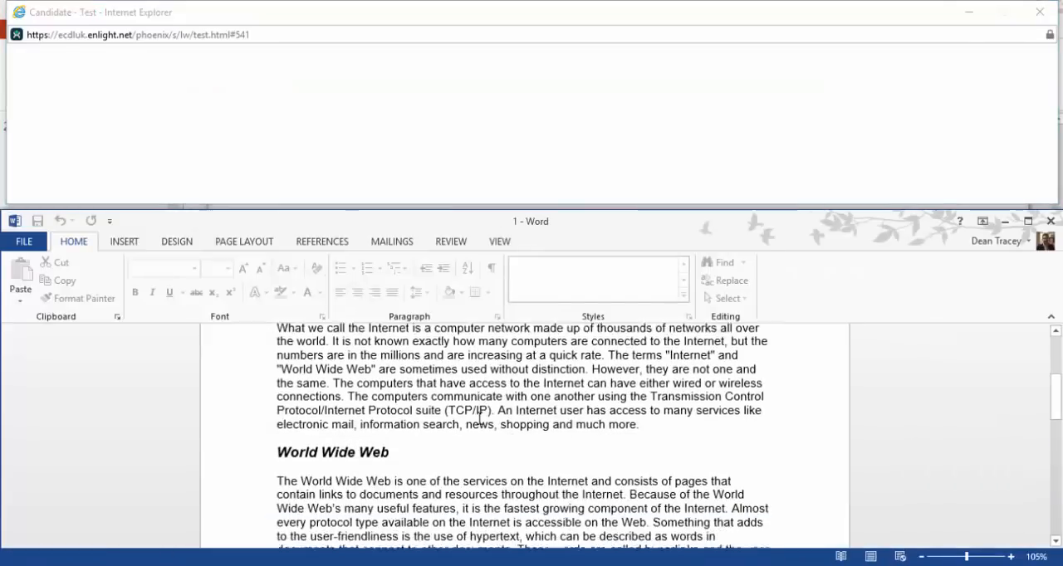
pyautogui.scroll(-4, 480, 423)
pyautogui.scroll(-4, 466, 427)
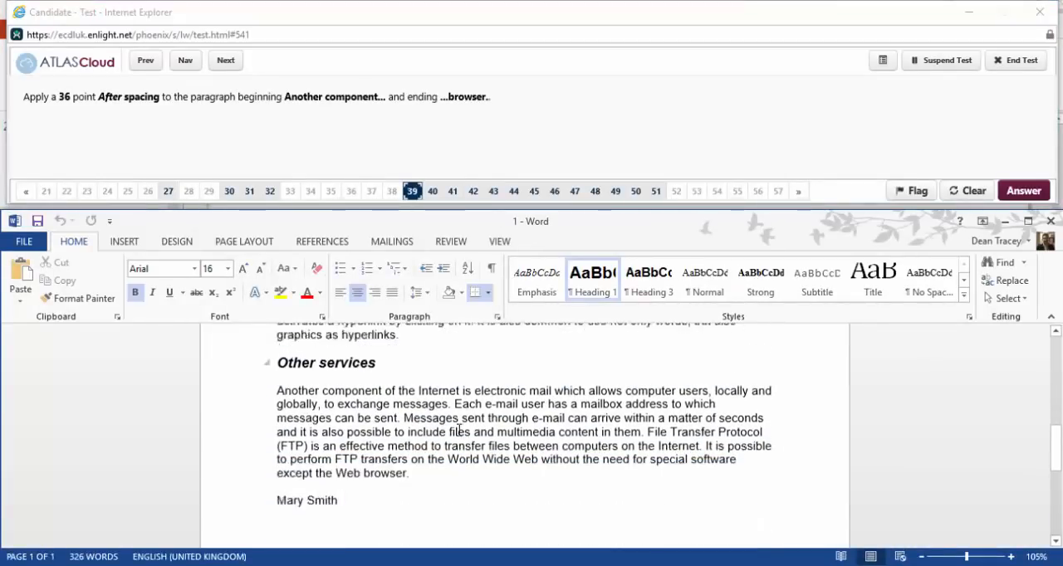
pyautogui.scroll(3, 459, 431)
pyautogui.click(279, 433)
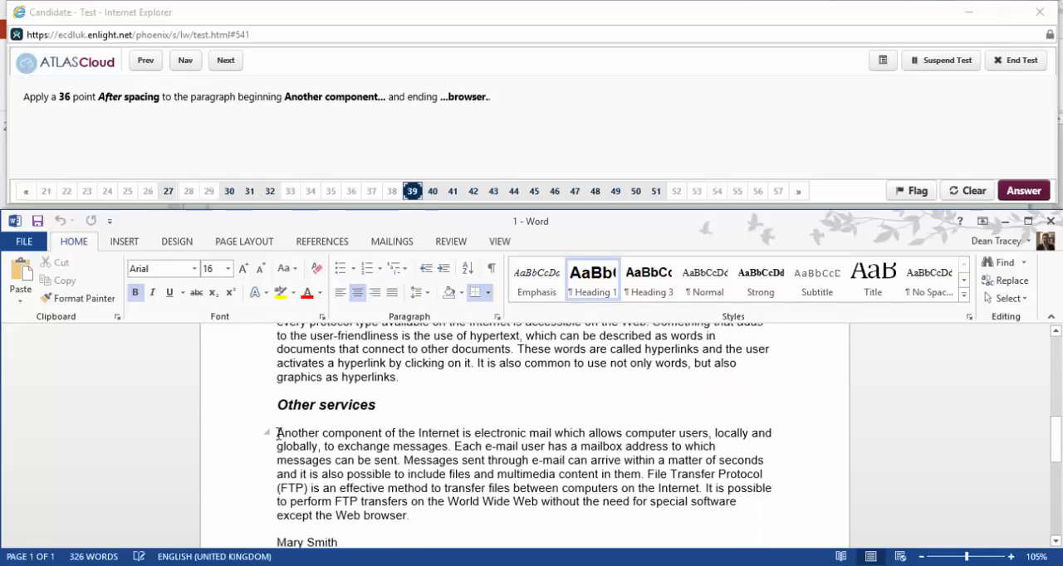
pyautogui.keyDown('shift'); pyautogui.click(409, 515); pyautogui.keyUp('shift')
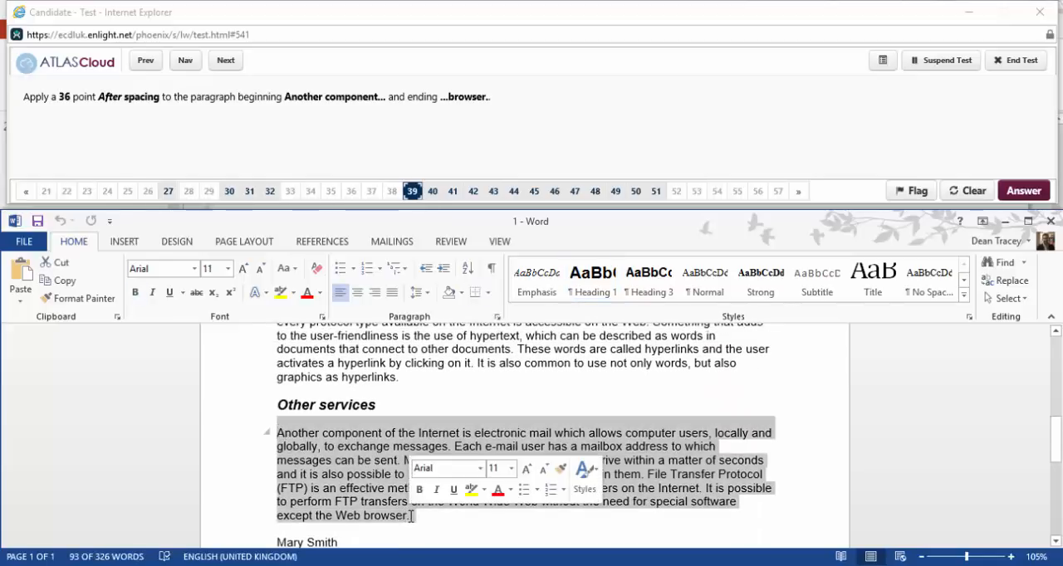
pyautogui.click(497, 319)
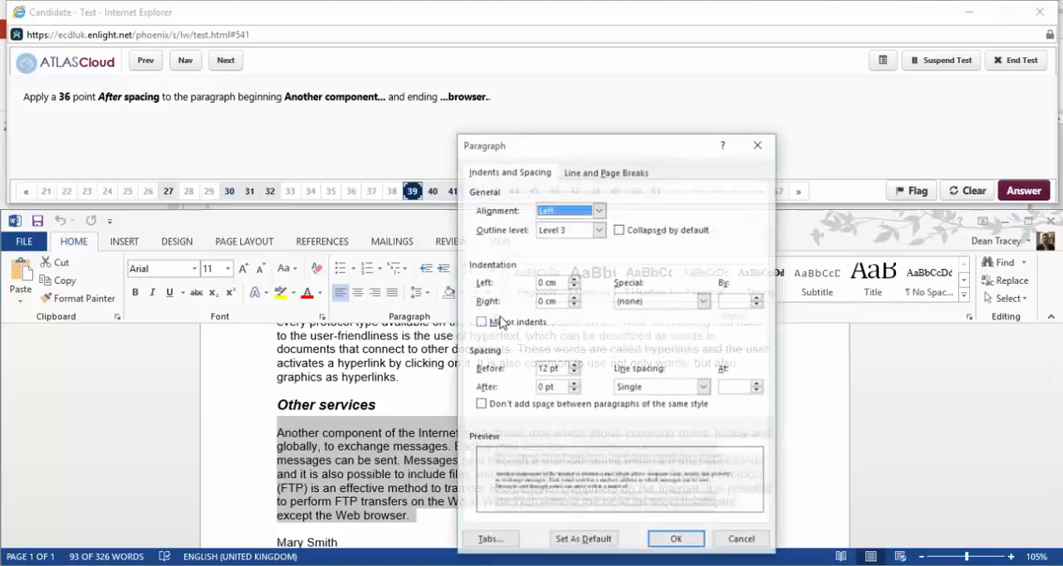
pyautogui.click(573, 383)
pyautogui.click(573, 384)
pyautogui.click(573, 383)
pyautogui.click(573, 384)
pyautogui.click(573, 383)
pyautogui.click(573, 384)
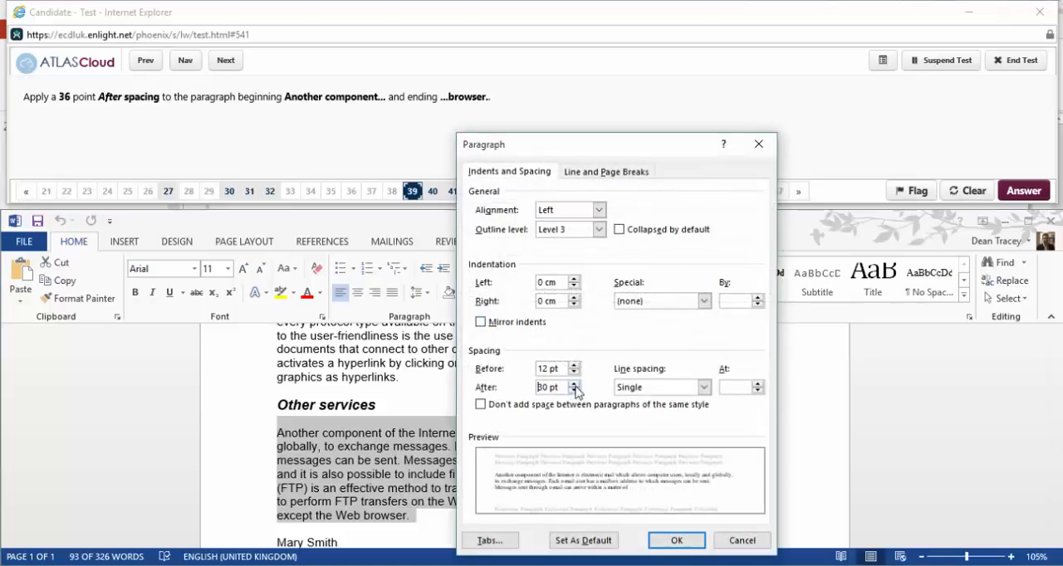
pyautogui.click(677, 541)
pyautogui.scroll(-2, 486, 490)
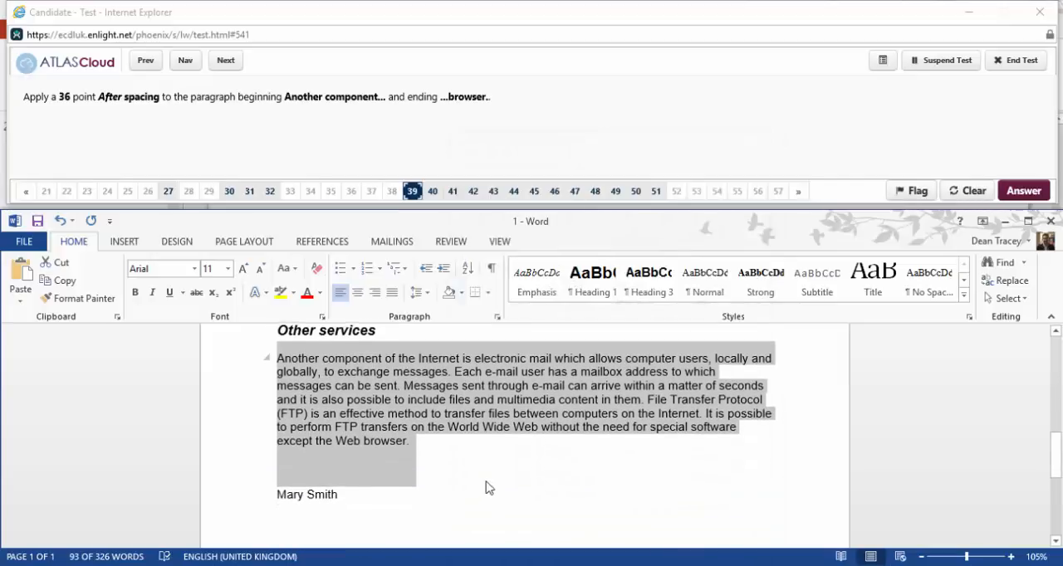
# Advance to question 40, reopen it for answering and insert a copyright symbol before the person's name at the end of the document.
pyautogui.click(225, 59)
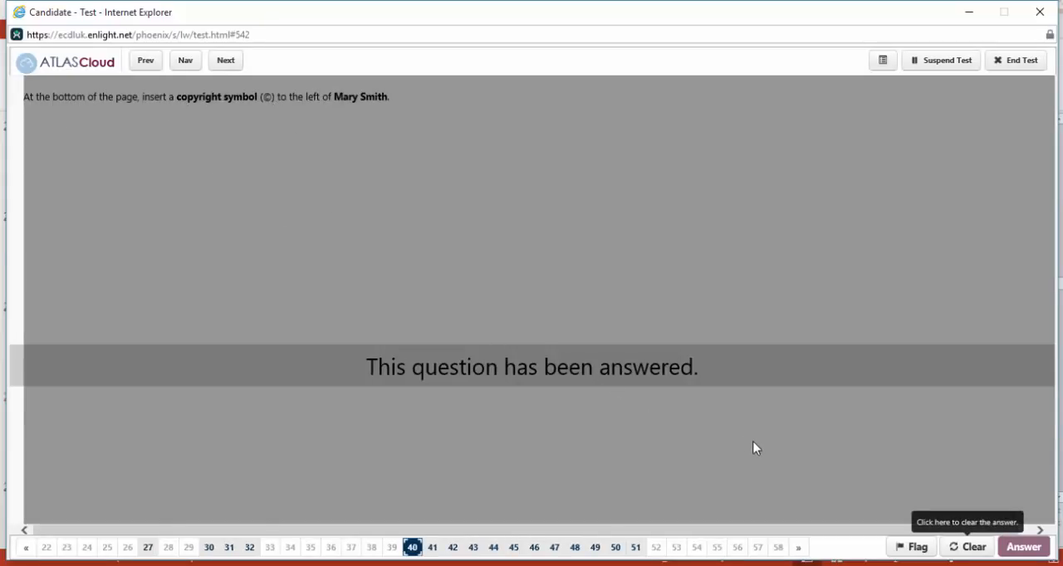
pyautogui.click(968, 546)
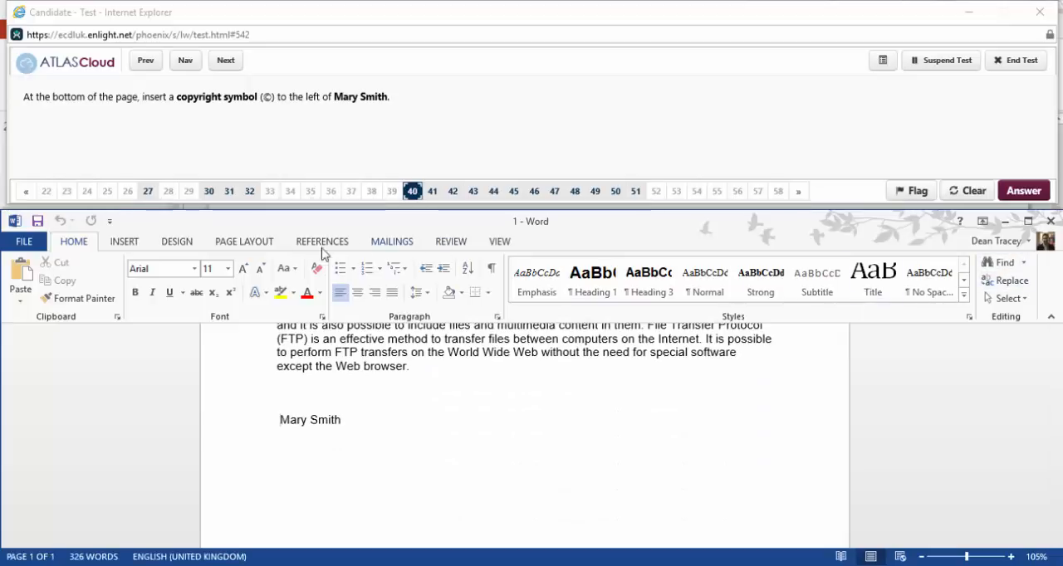
pyautogui.click(126, 241)
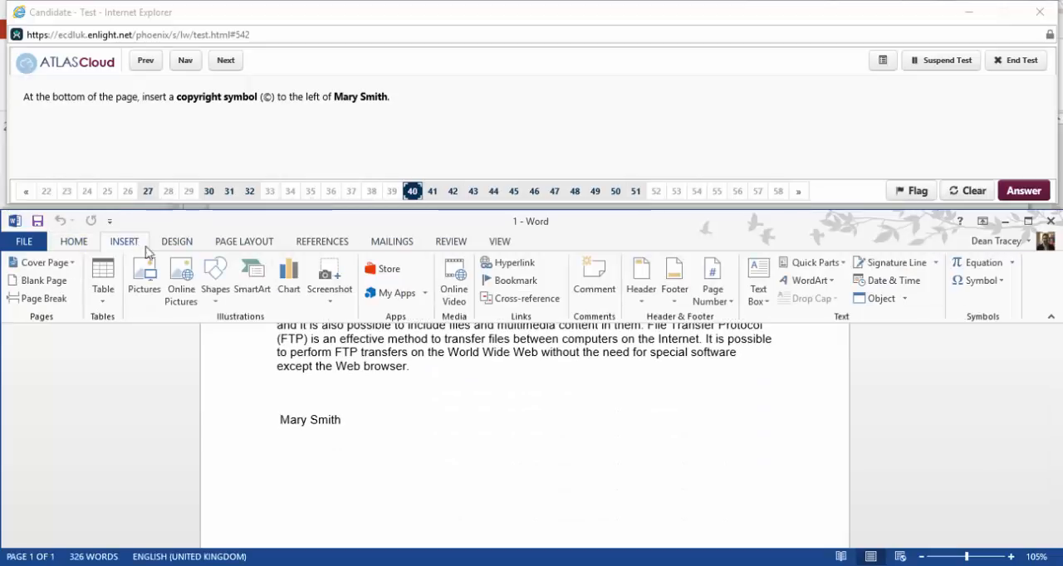
pyautogui.click(1000, 282)
pyautogui.click(1034, 304)
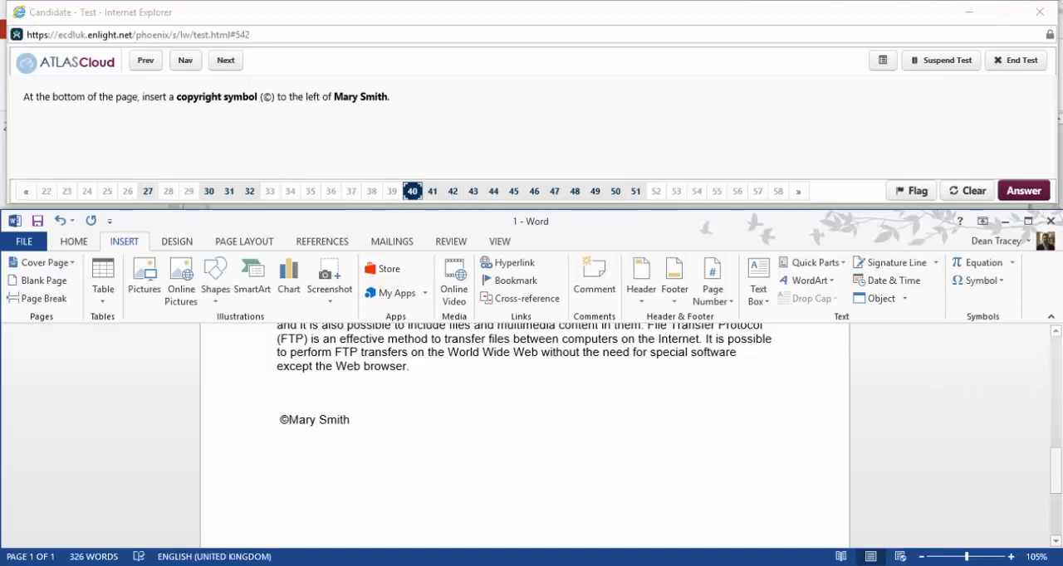
# Advance to question 41, reopen it for answering and apply Superscript to the copyright symbol at the end of the document.
pyautogui.click(241, 70)
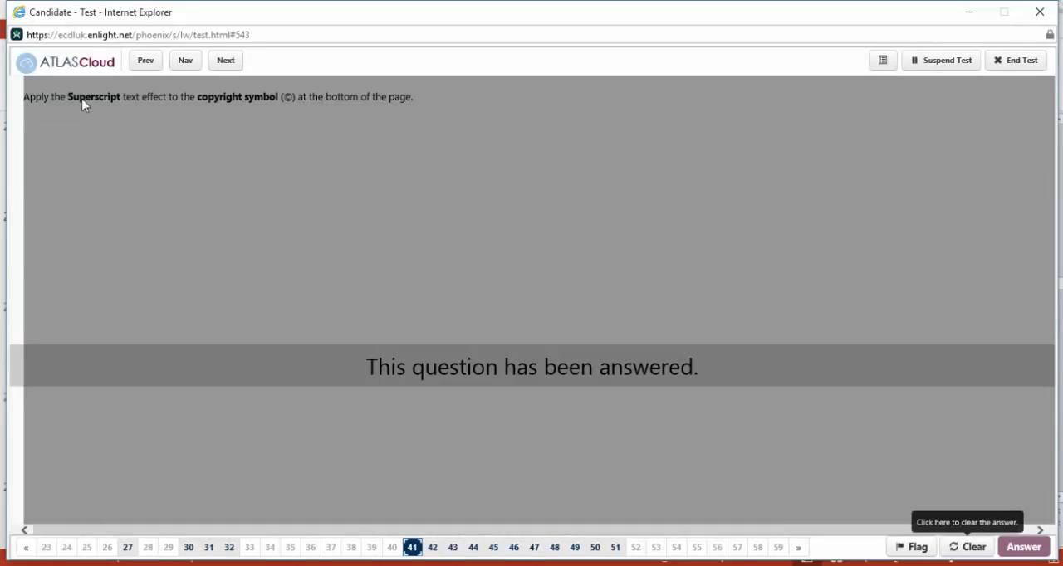
pyautogui.click(966, 547)
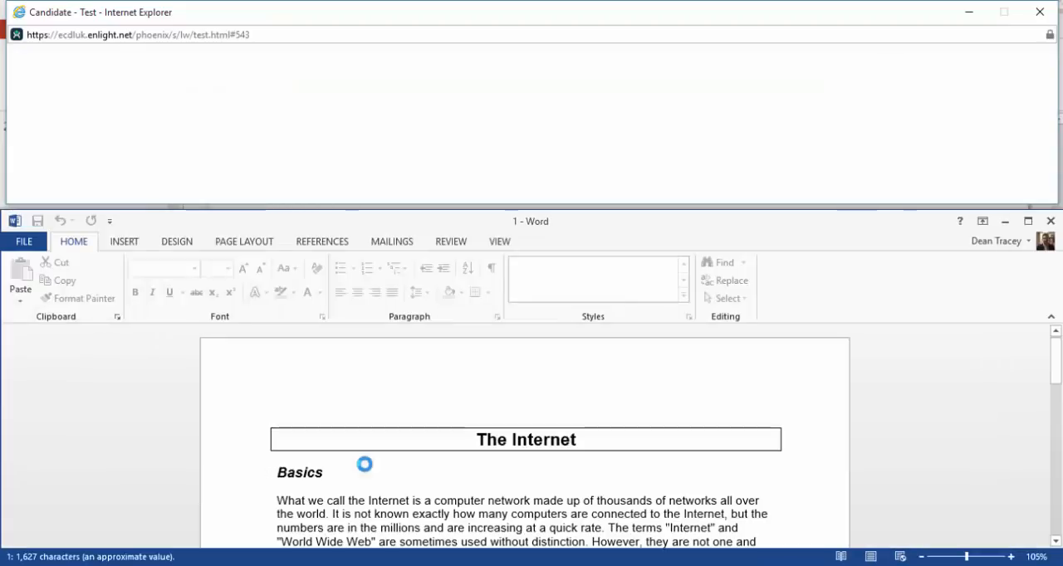
pyautogui.scroll(-5, 370, 465)
pyautogui.scroll(-10, 370, 465)
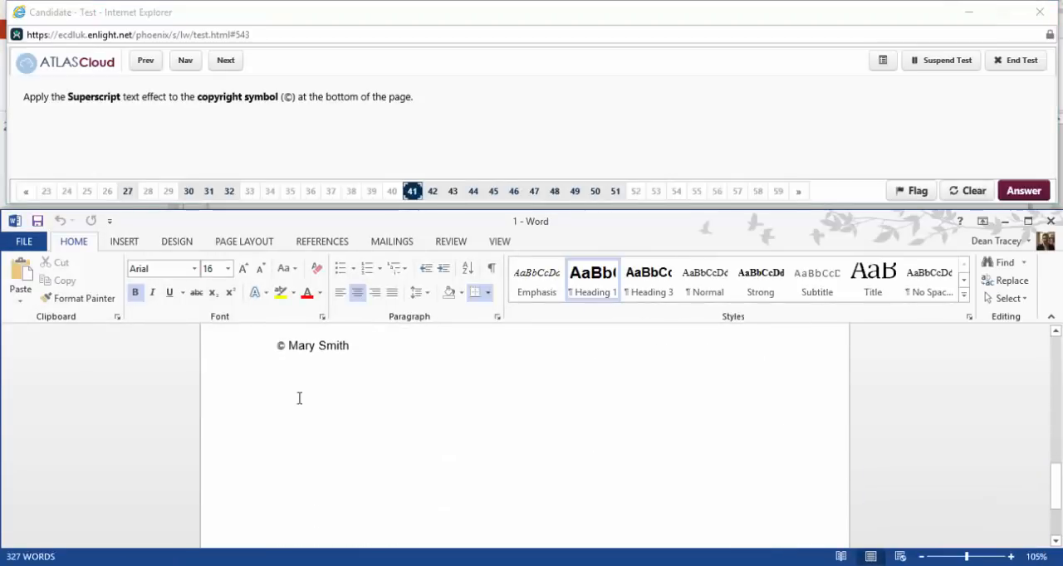
pyautogui.doubleClick(281, 346)
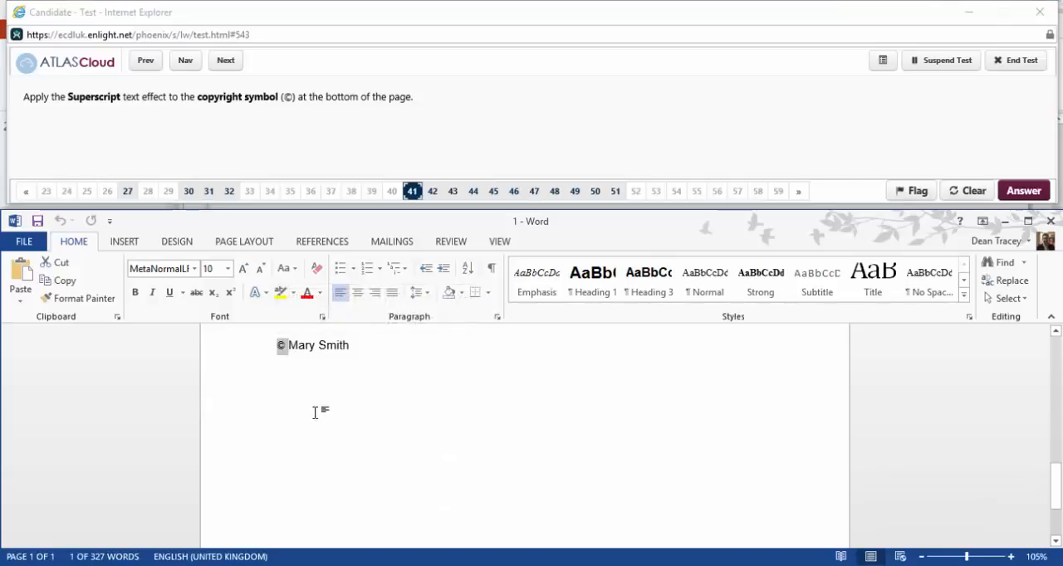
pyautogui.click(230, 296)
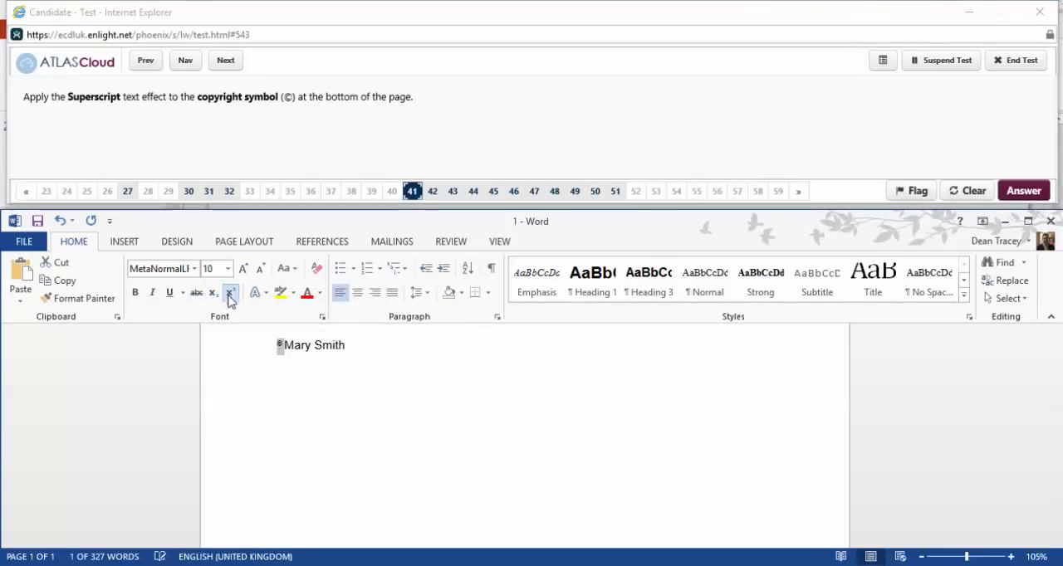
pyautogui.click(329, 388)
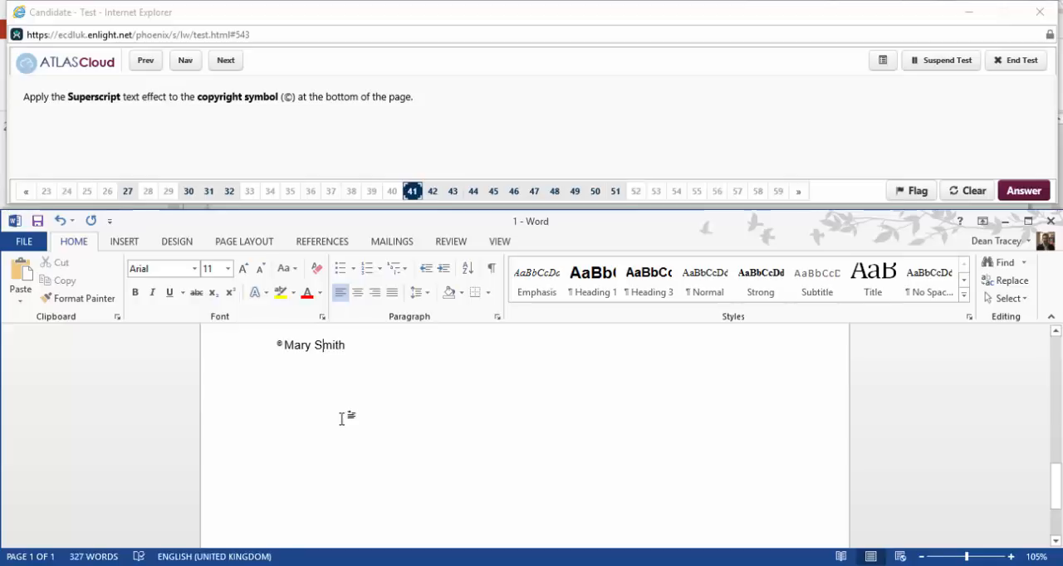
# Advance to question 42, reopen it for answering and insert a page break after the person's name at the end of the document.
pyautogui.click(232, 65)
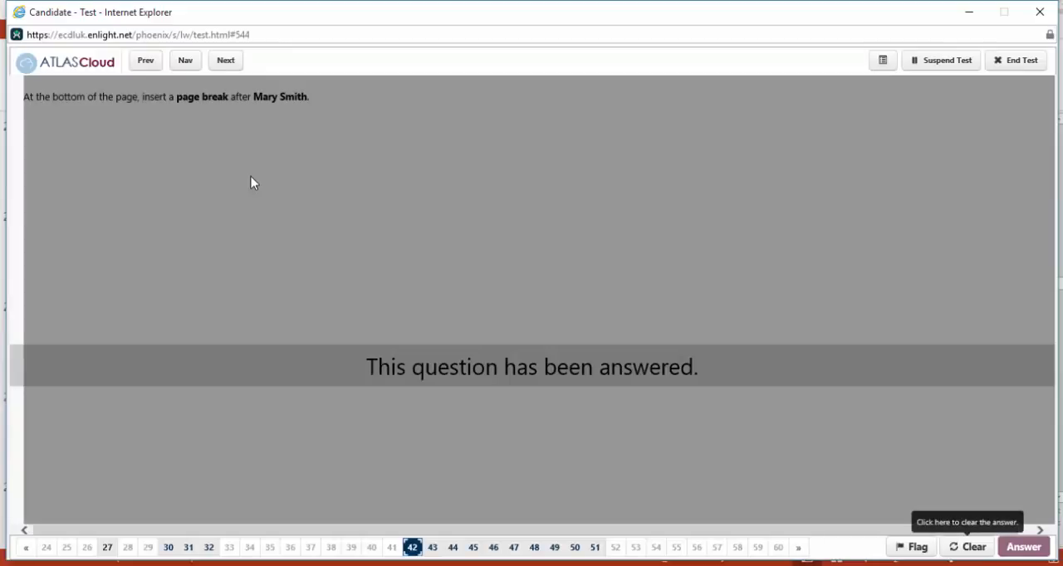
pyautogui.click(955, 551)
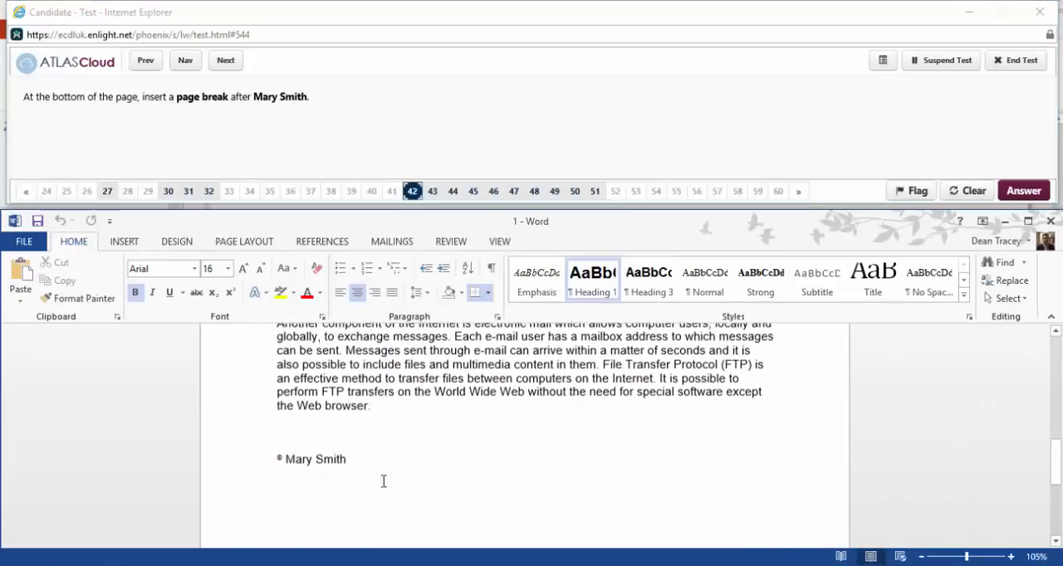
pyautogui.click(123, 241)
pyautogui.click(57, 299)
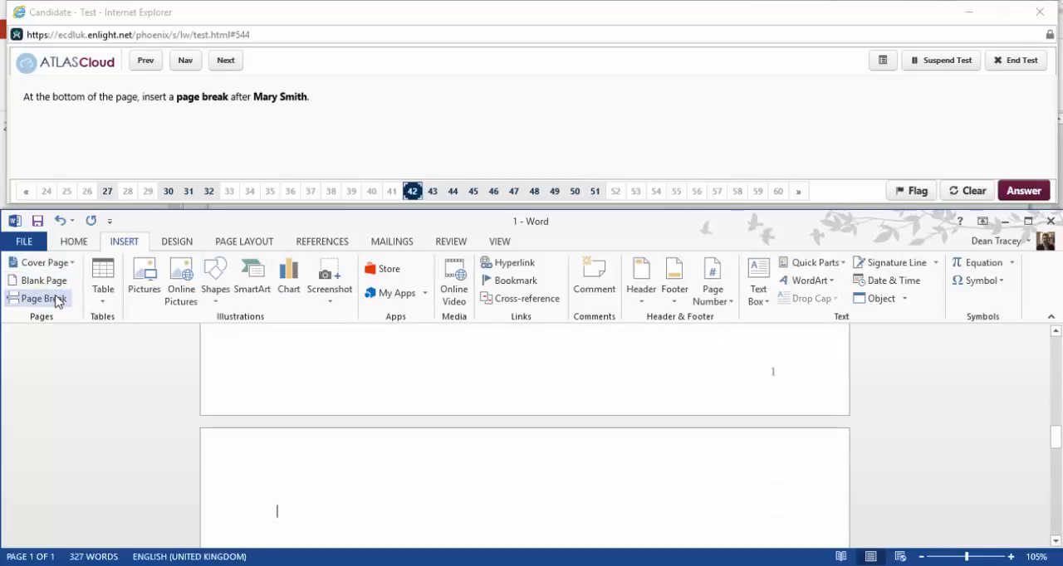
# Skip question 43, reopen question 44 and set the default tab stops to 5.5 cm with the list from China to Italy selected.
pyautogui.click(226, 62)
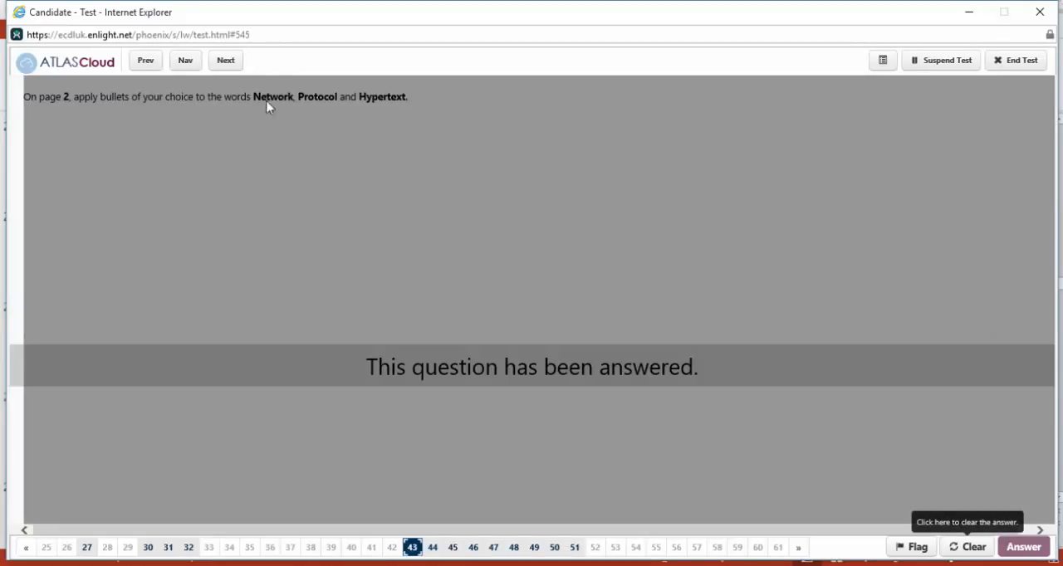
pyautogui.click(239, 65)
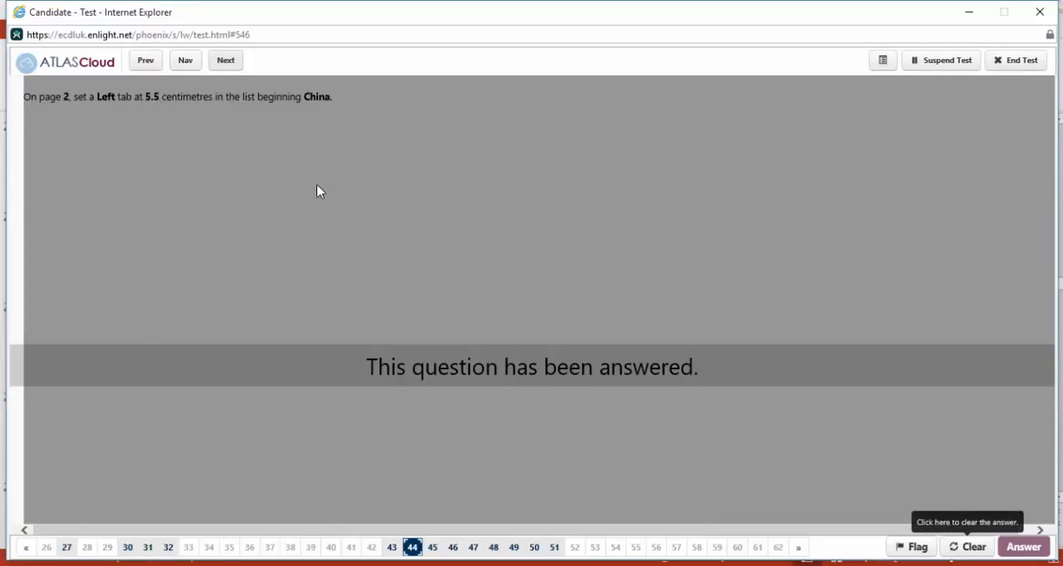
pyautogui.click(967, 548)
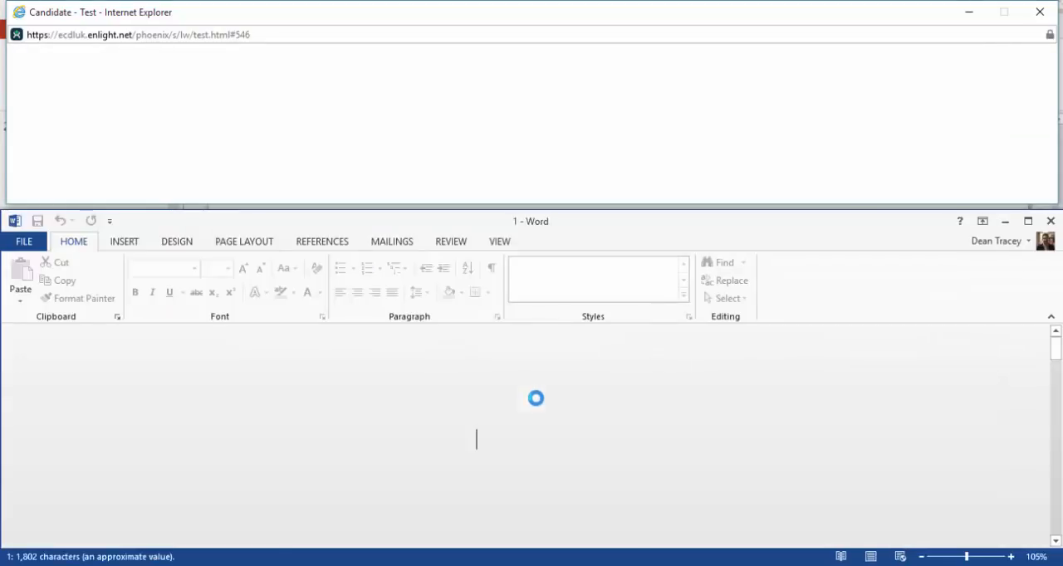
pyautogui.scroll(-5, 539, 411)
pyautogui.scroll(-15, 539, 411)
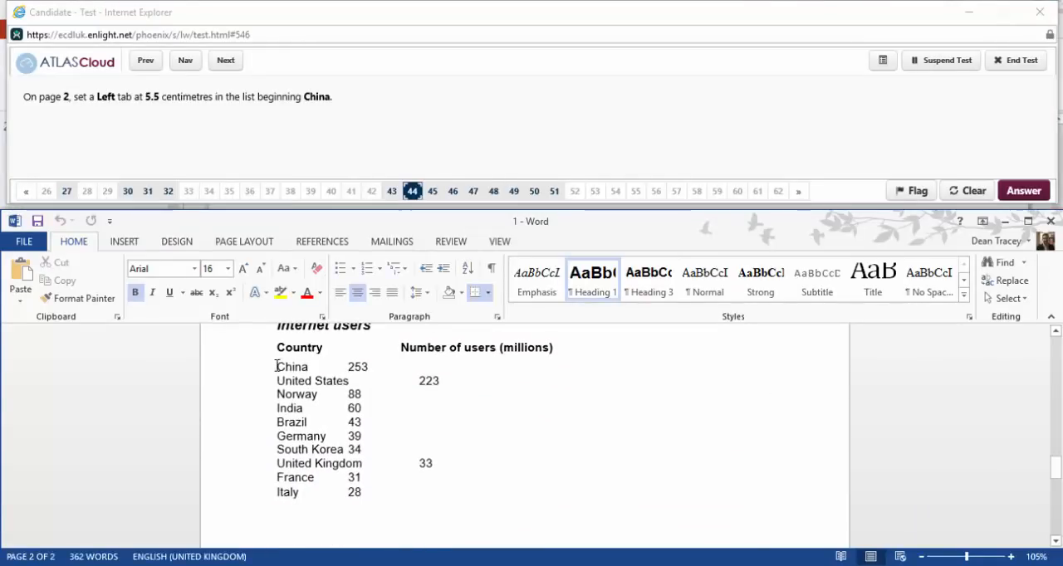
pyautogui.moveTo(276, 366); pyautogui.dragTo(408, 496)
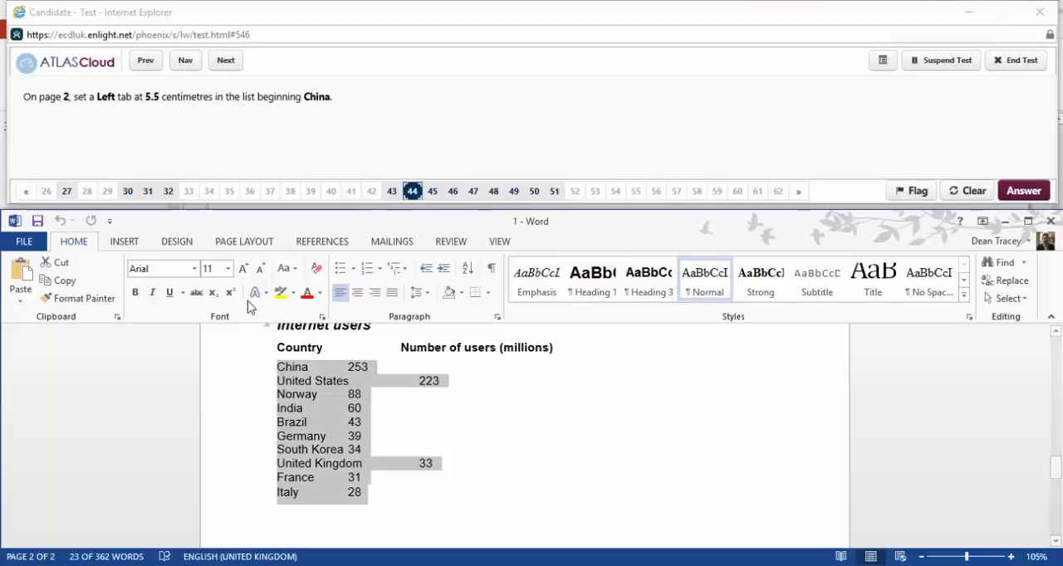
pyautogui.click(497, 317)
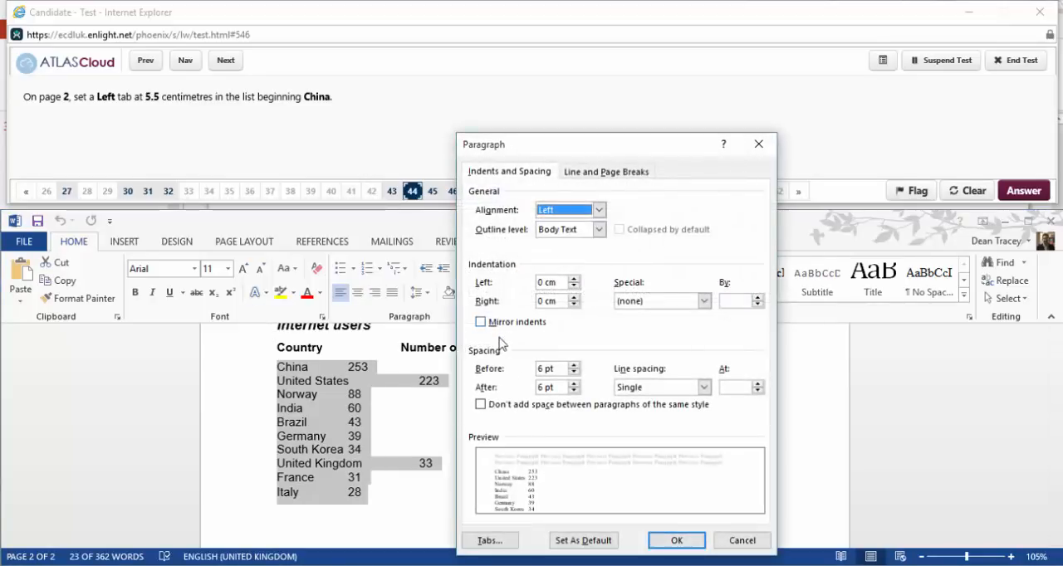
pyautogui.click(490, 541)
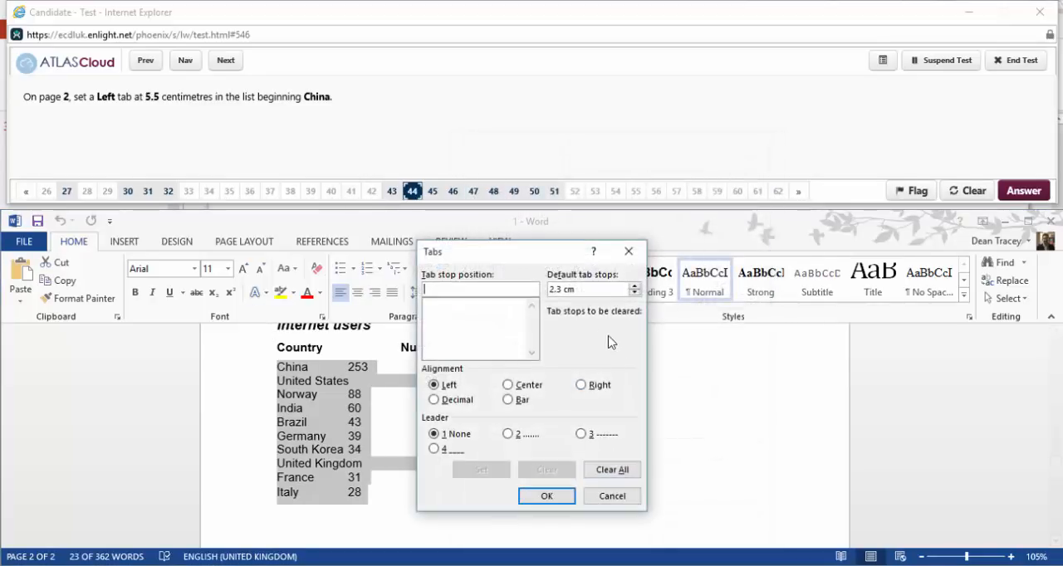
pyautogui.click(635, 286)
pyautogui.click(634, 286)
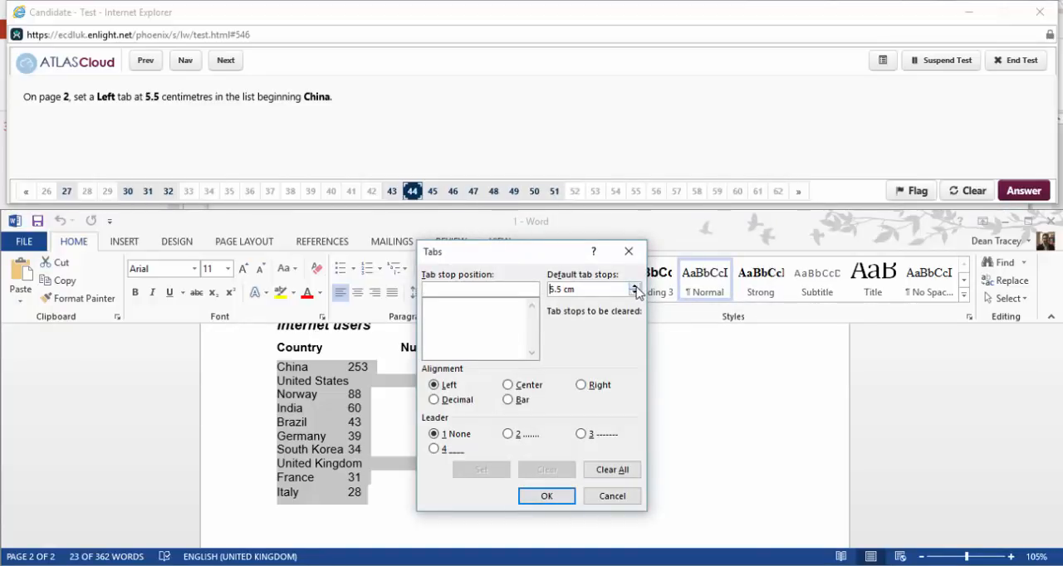
pyautogui.click(546, 495)
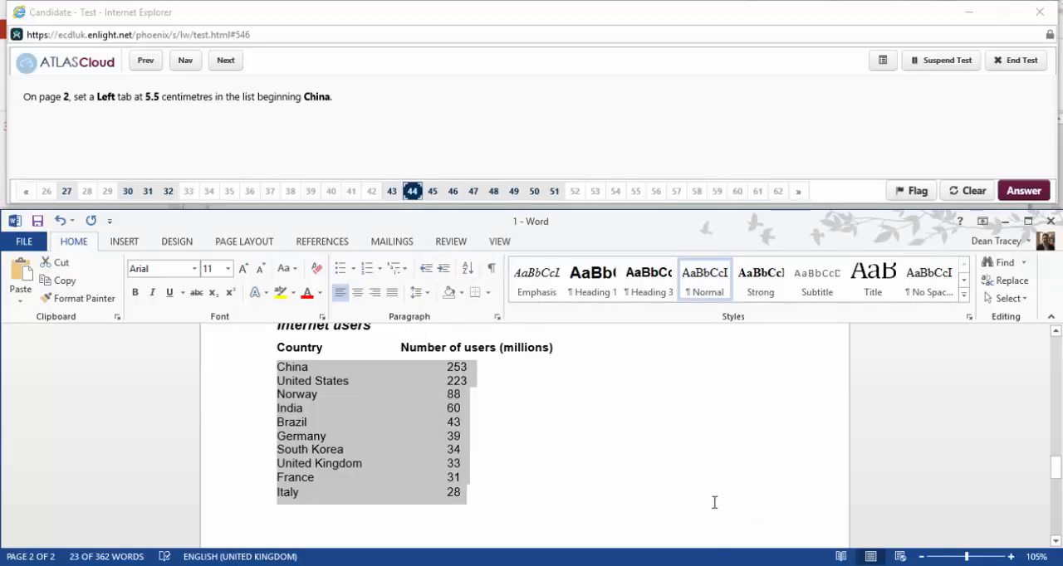
# Advance to question 45, reopen it for answering and apply a numbered list to the page 2 list from China to Italy.
pyautogui.click(230, 70)
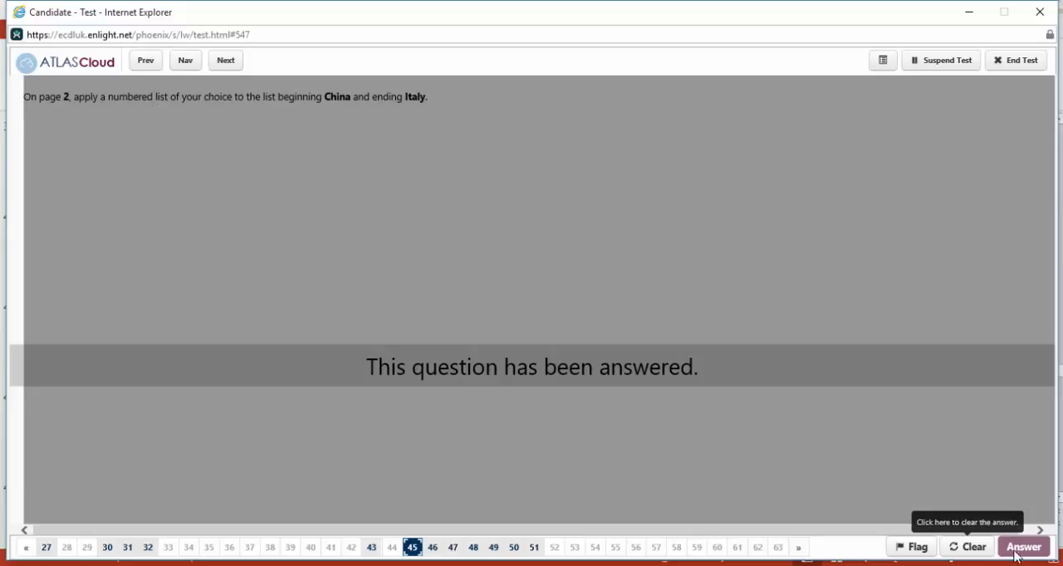
pyautogui.click(969, 550)
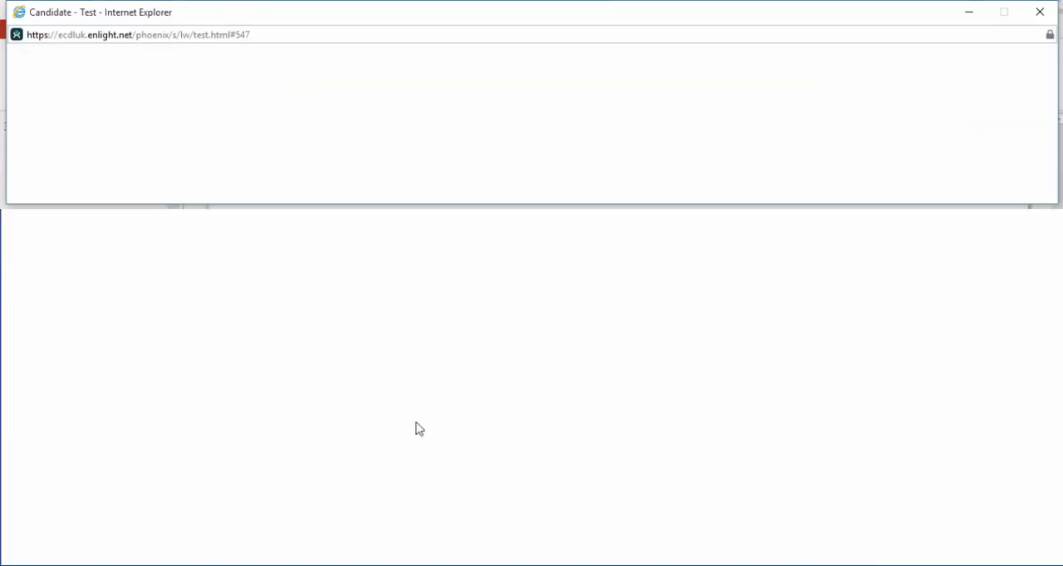
pyautogui.scroll(-20, 416, 462)
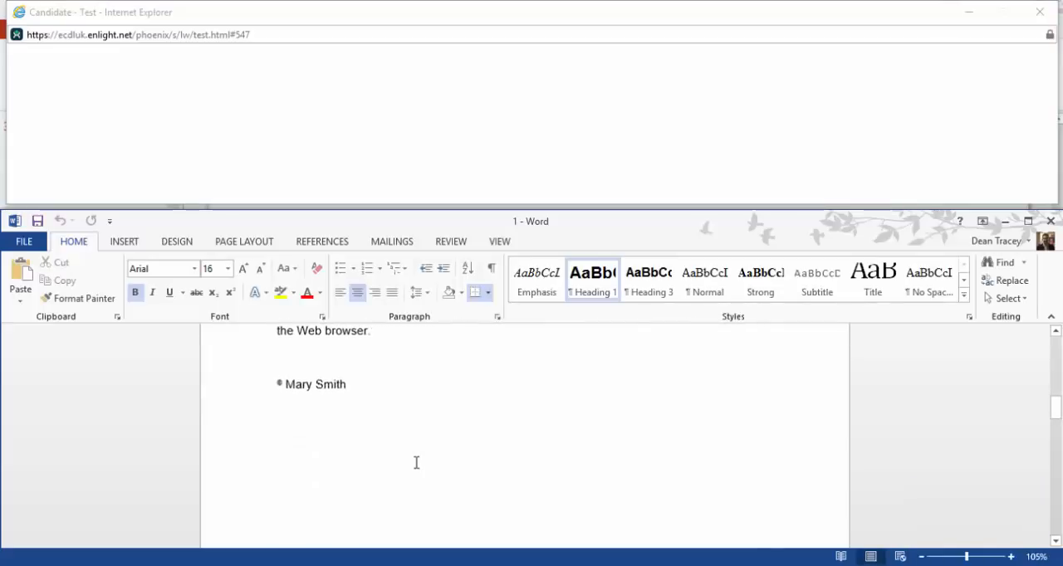
pyautogui.scroll(2, 391, 449)
pyautogui.scroll(-3, 329, 443)
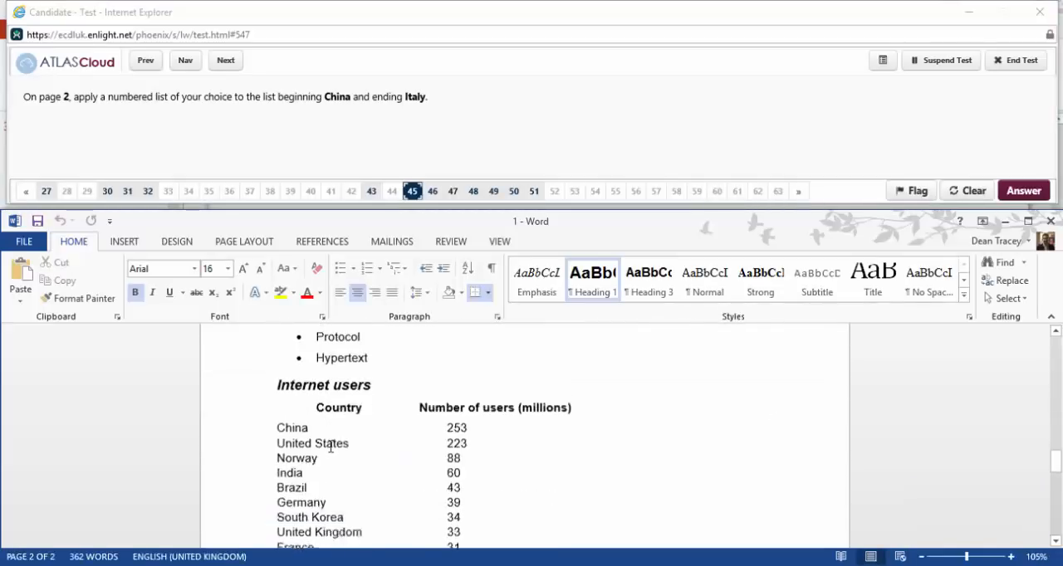
pyautogui.scroll(-2, 330, 447)
pyautogui.moveTo(276, 330); pyautogui.dragTo(463, 465)
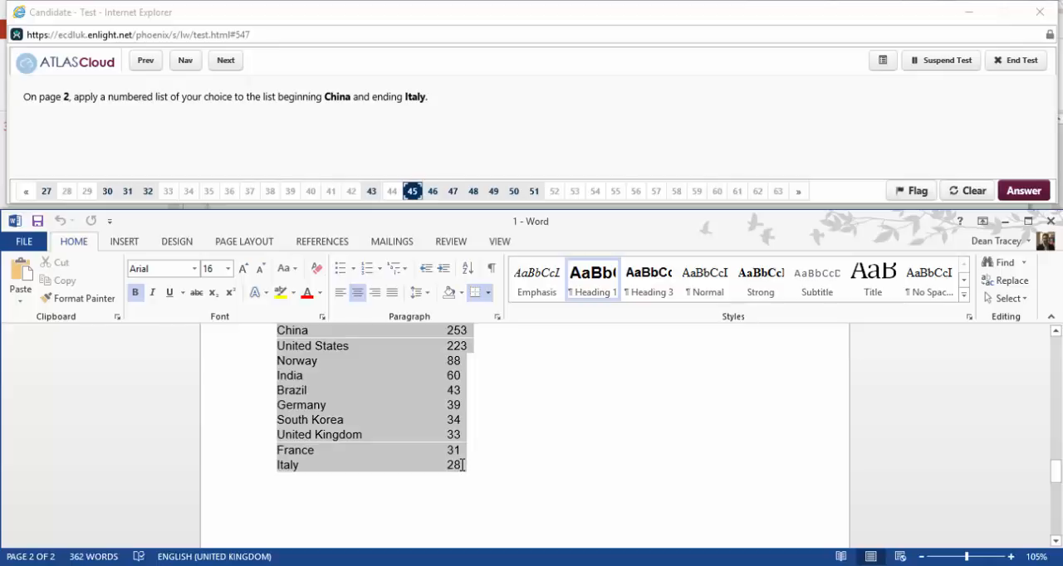
pyautogui.click(368, 272)
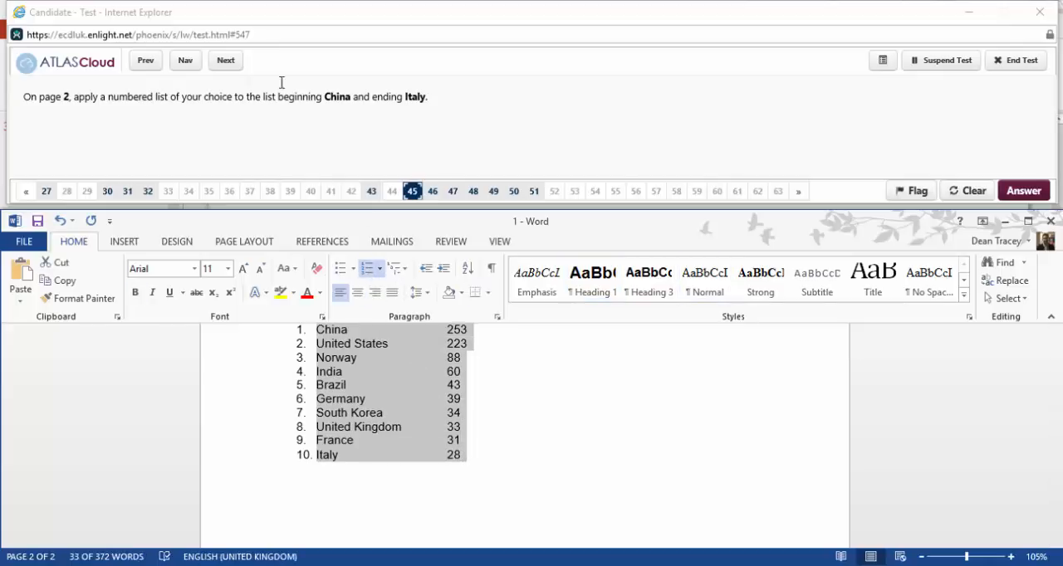
# Skip question 46, reopen question 47 and apply a blue background colour to the top row of the page 2 table.
pyautogui.click(226, 60)
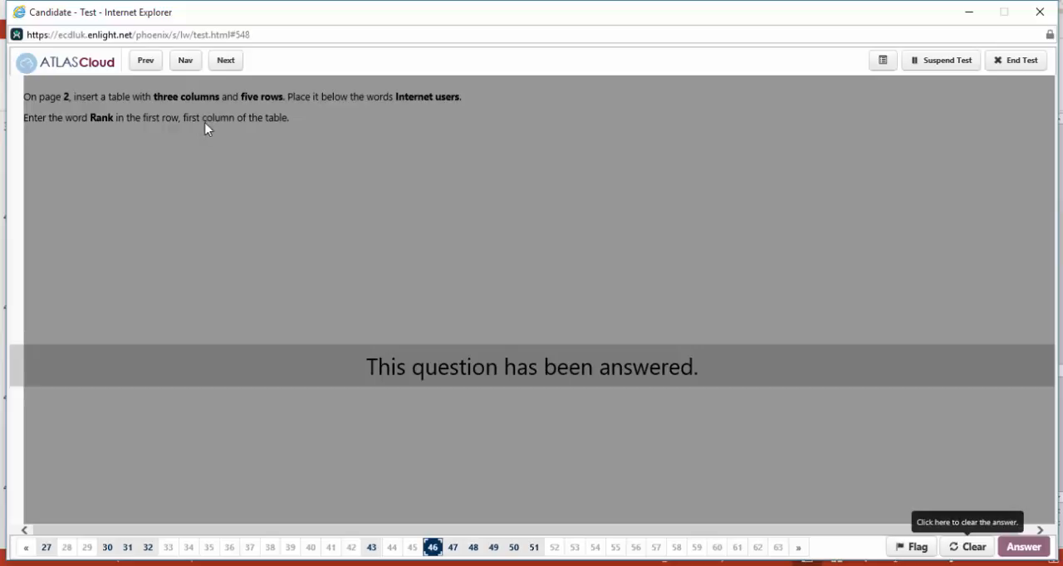
pyautogui.click(228, 61)
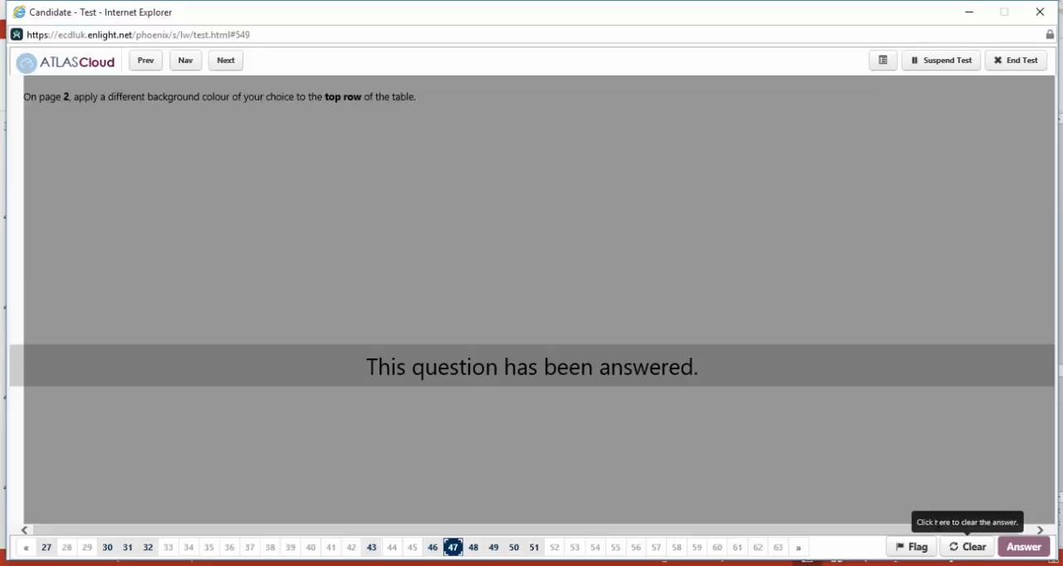
pyautogui.click(970, 548)
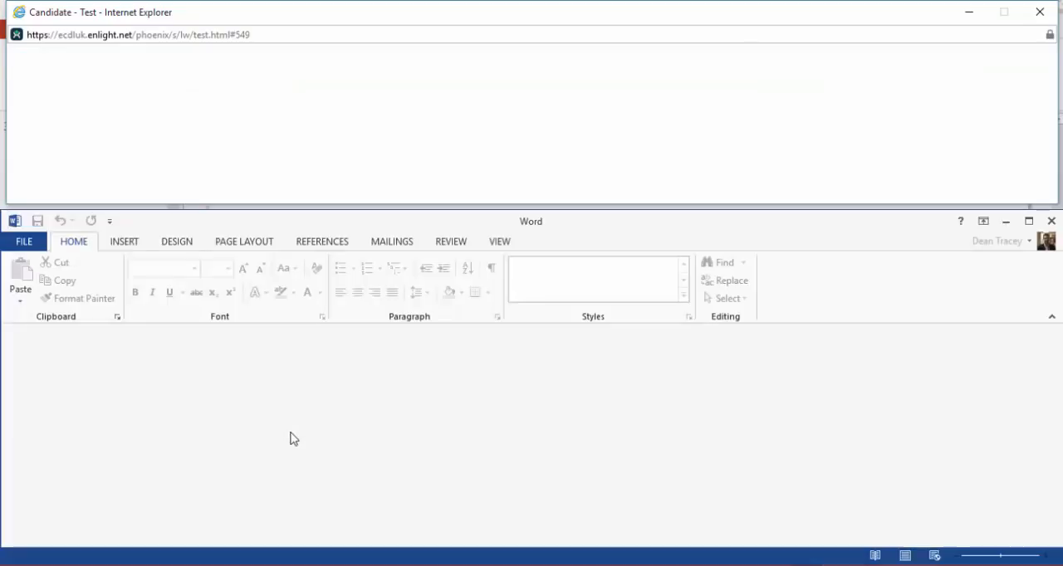
pyautogui.scroll(-6, 314, 499)
pyautogui.scroll(-15, 314, 499)
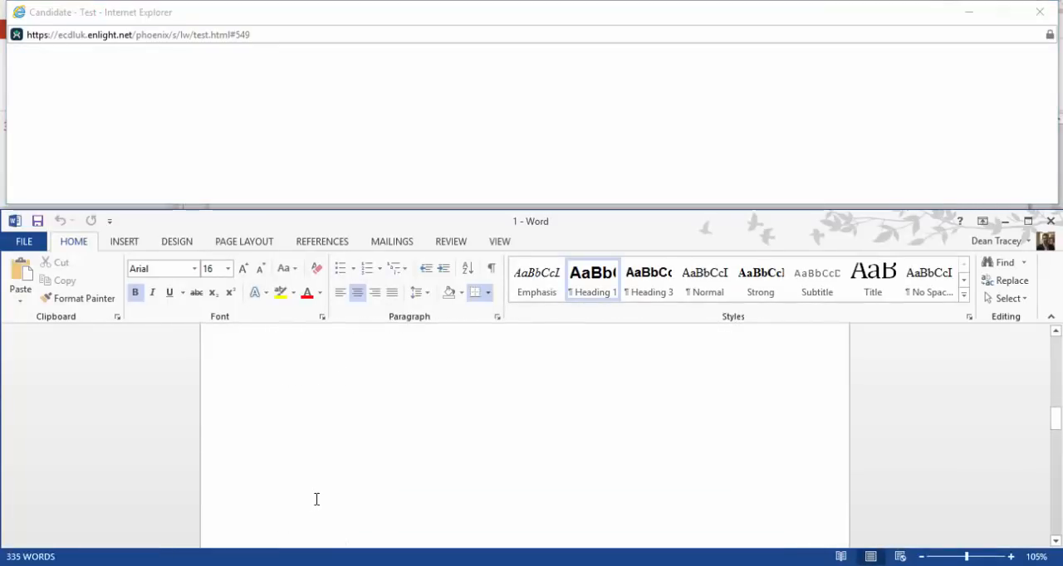
pyautogui.scroll(2, 335, 373)
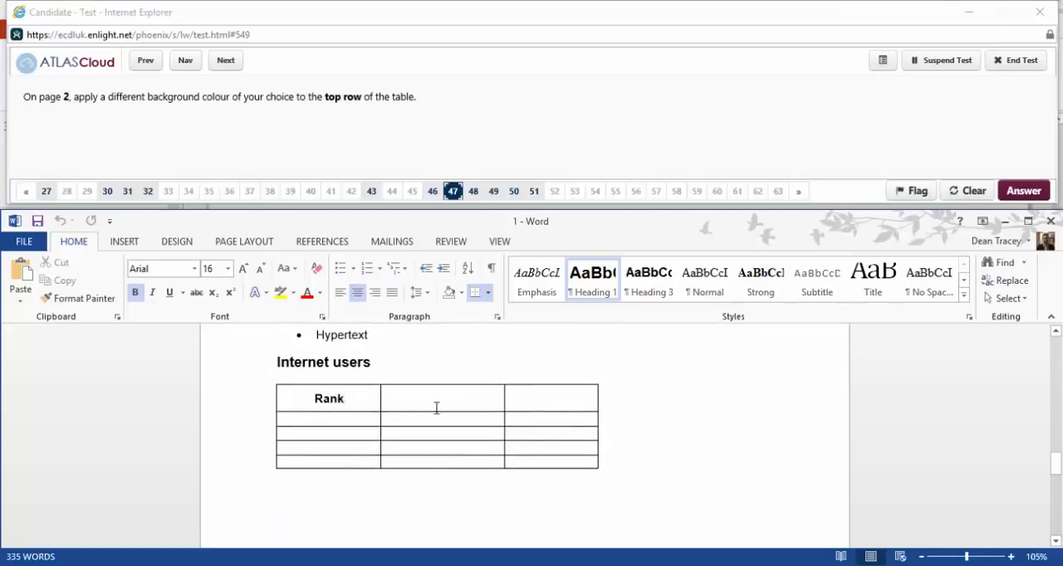
pyautogui.moveTo(349, 399); pyautogui.dragTo(565, 398)
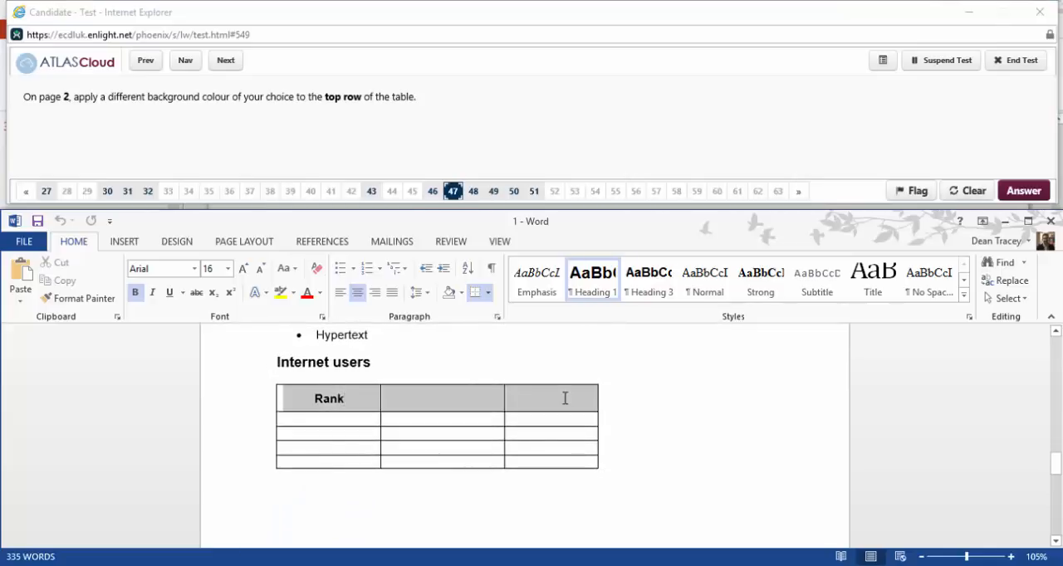
pyautogui.click(461, 293)
pyautogui.click(501, 326)
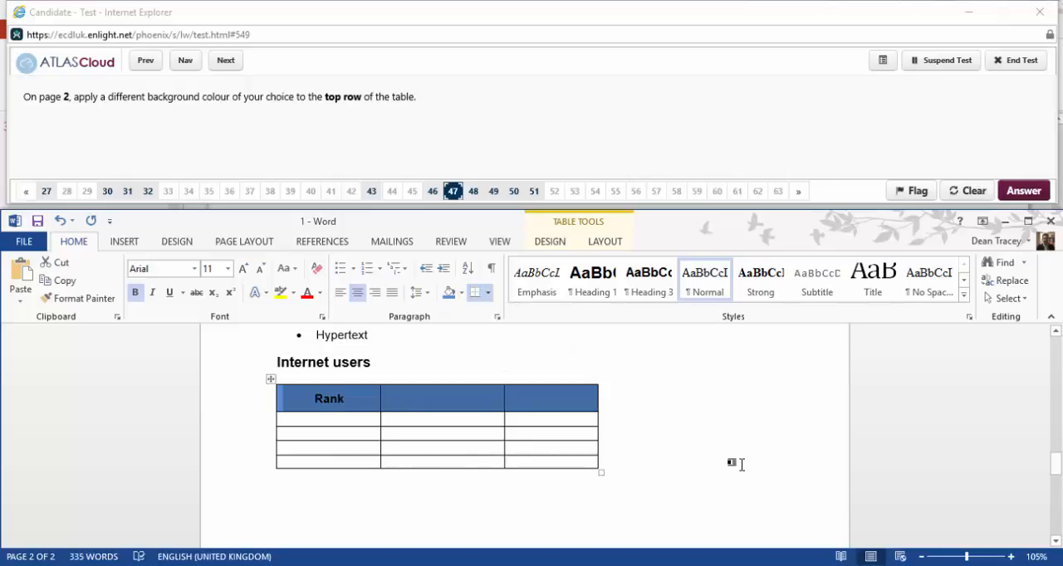
# Skip question 48, reopen question 49 for answering and delete the bottom row of the page 2 table.
pyautogui.click(740, 465)
pyautogui.click(226, 61)
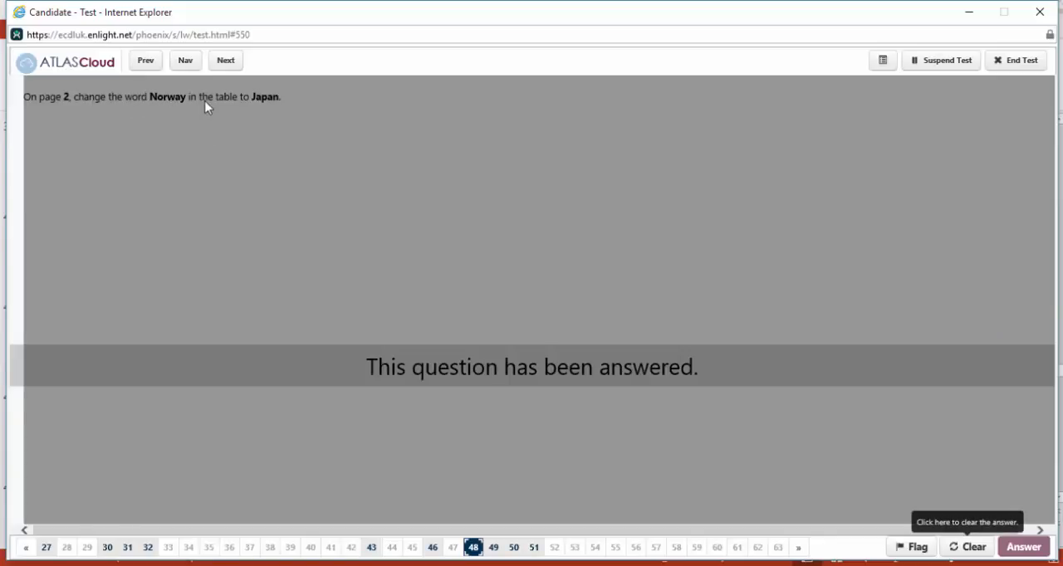
pyautogui.click(227, 63)
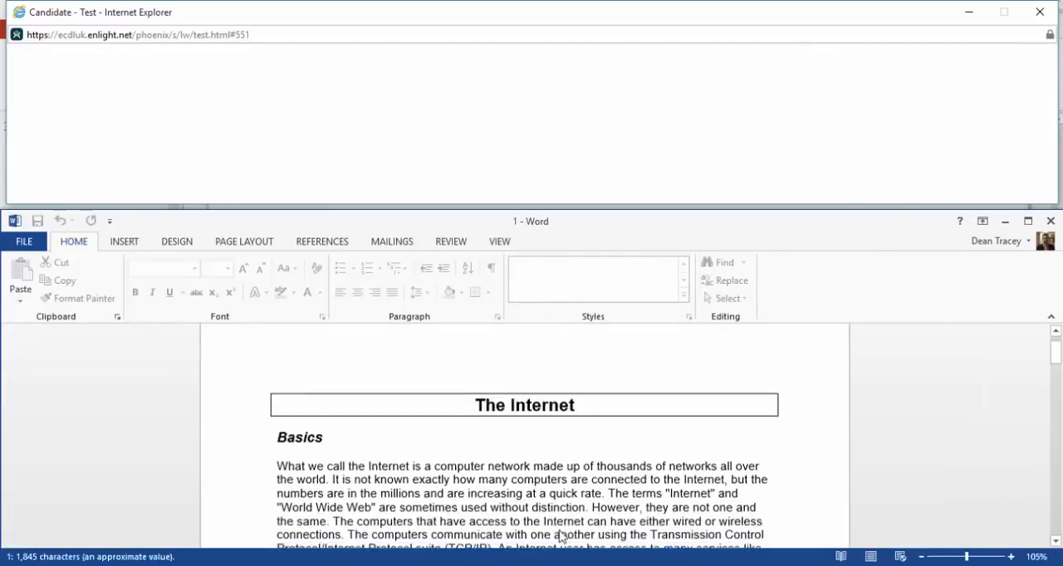
pyautogui.scroll(-20, 488, 512)
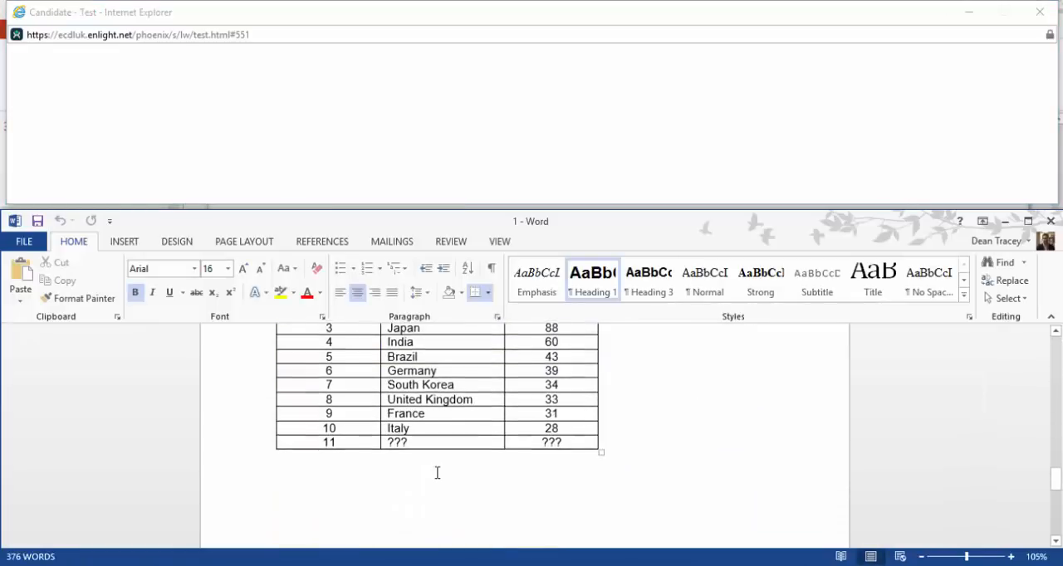
pyautogui.click(362, 444)
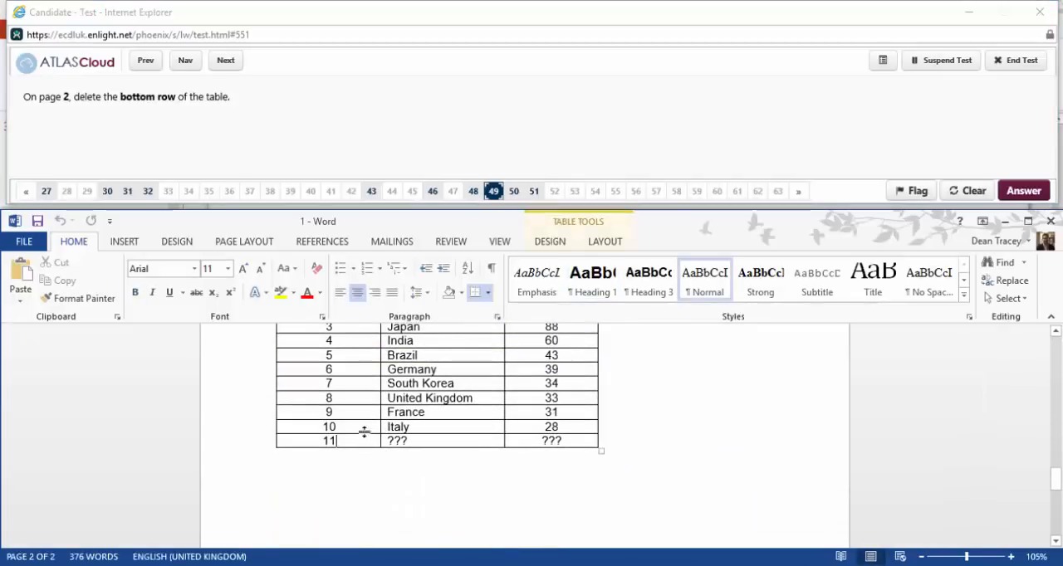
pyautogui.click(596, 244)
pyautogui.click(217, 287)
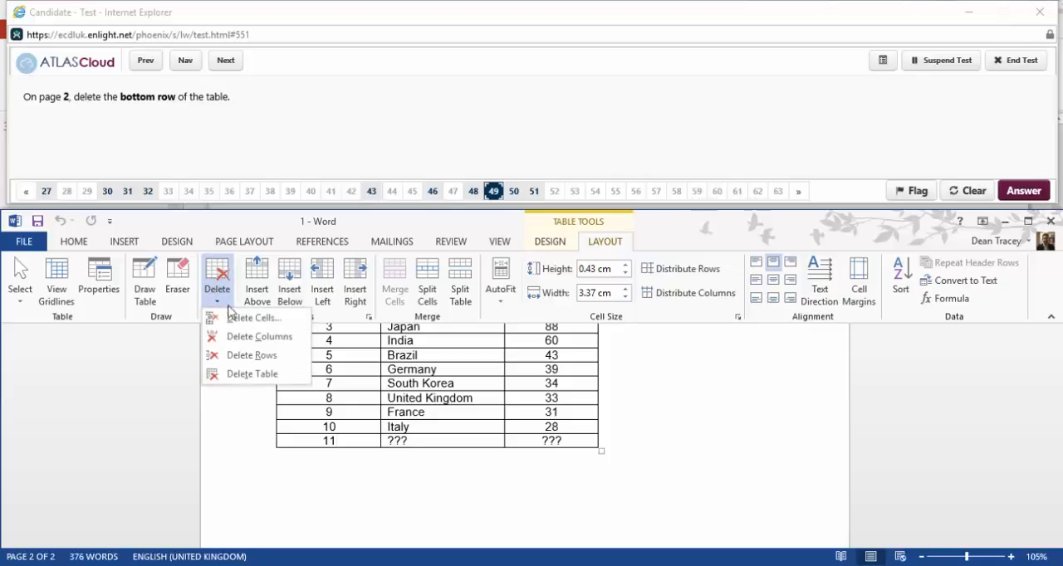
pyautogui.click(252, 356)
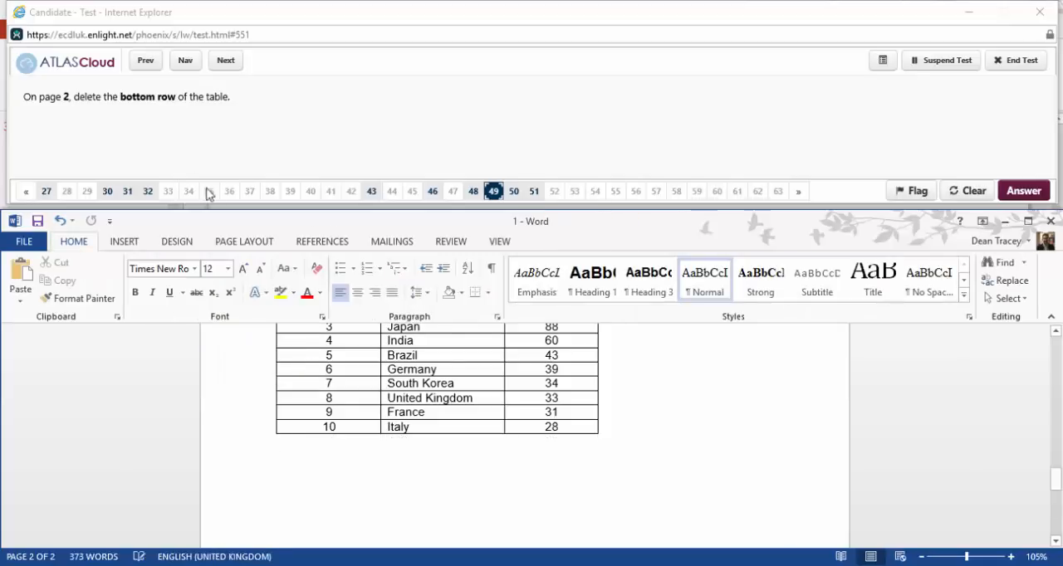
# Advance to question 50, reopen it for answering and set the first column of the page 2 table to 1.5 cm wide.
pyautogui.click(237, 68)
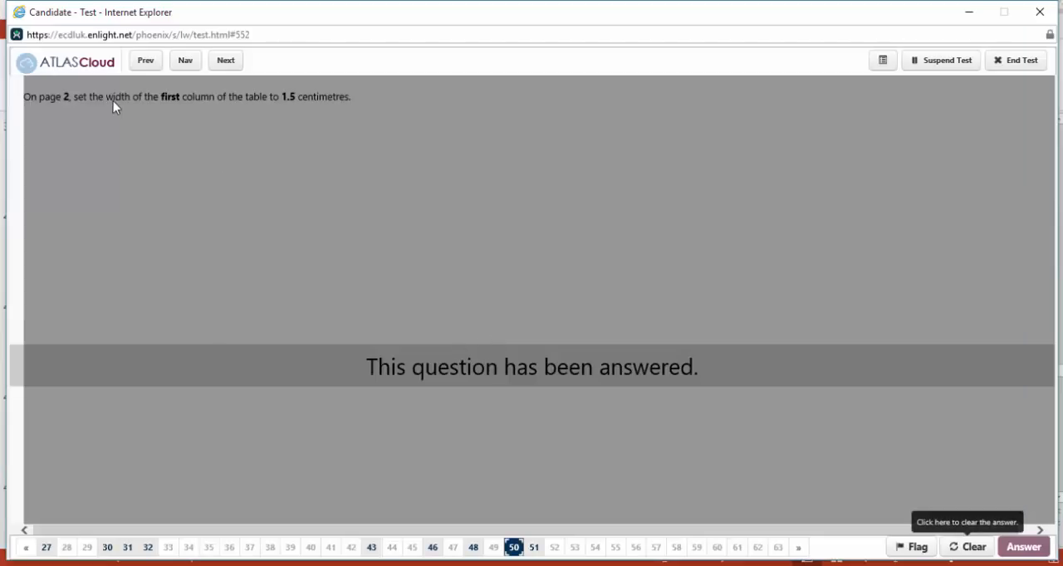
pyautogui.click(967, 549)
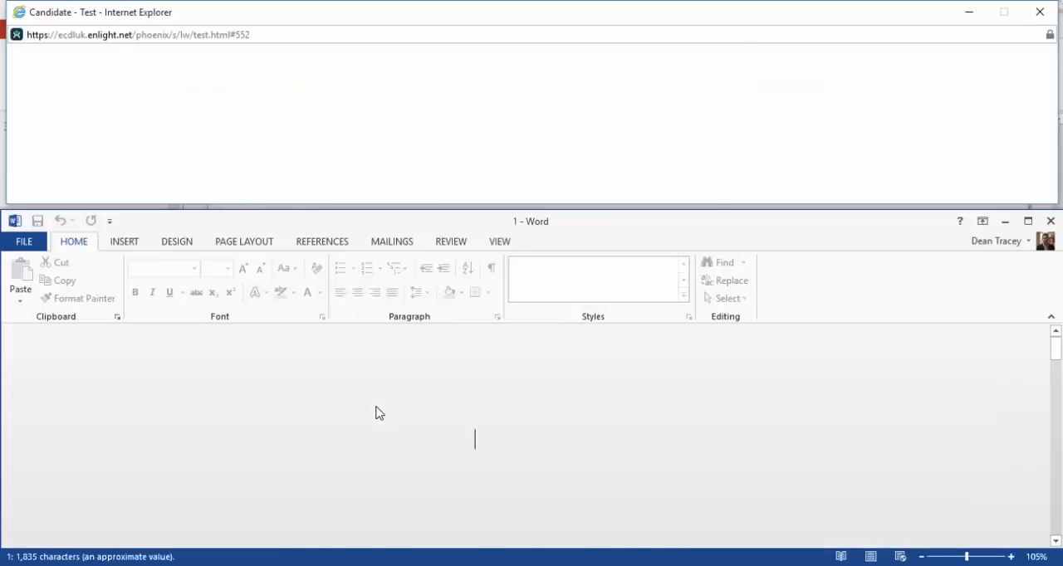
pyautogui.scroll(-20, 396, 434)
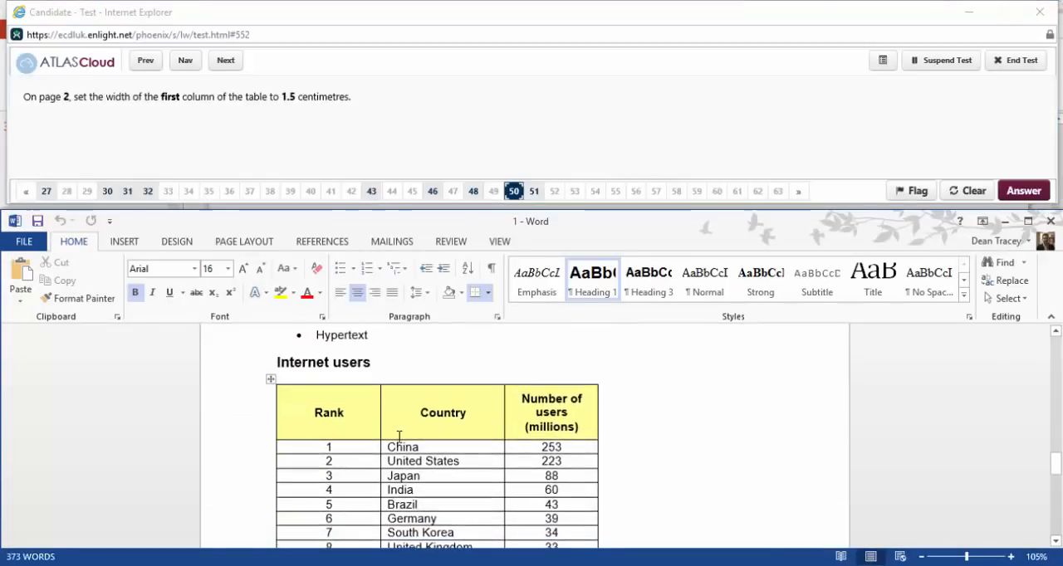
pyautogui.scroll(2, 371, 405)
pyautogui.click(342, 344)
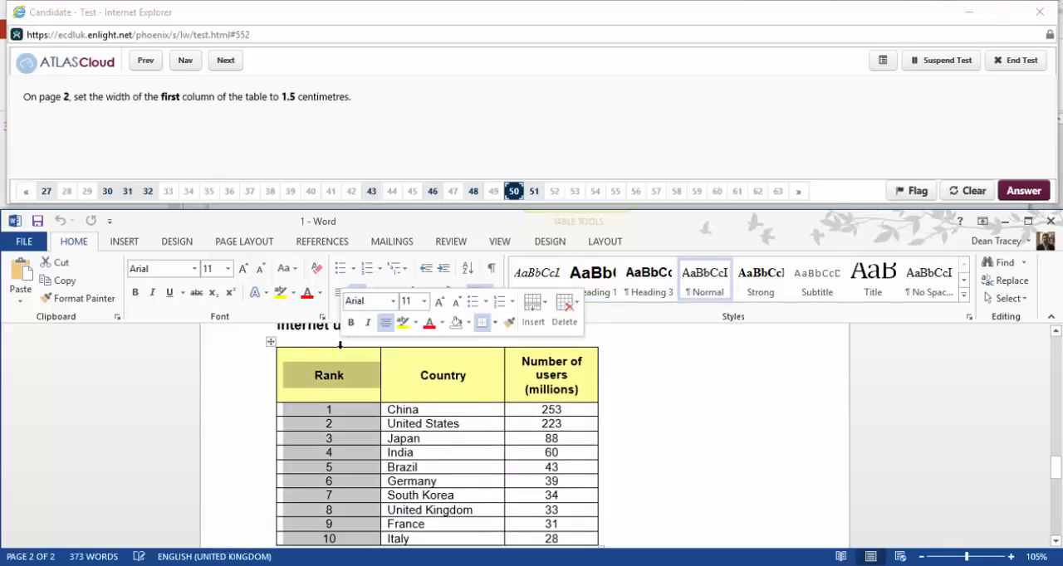
pyautogui.click(606, 242)
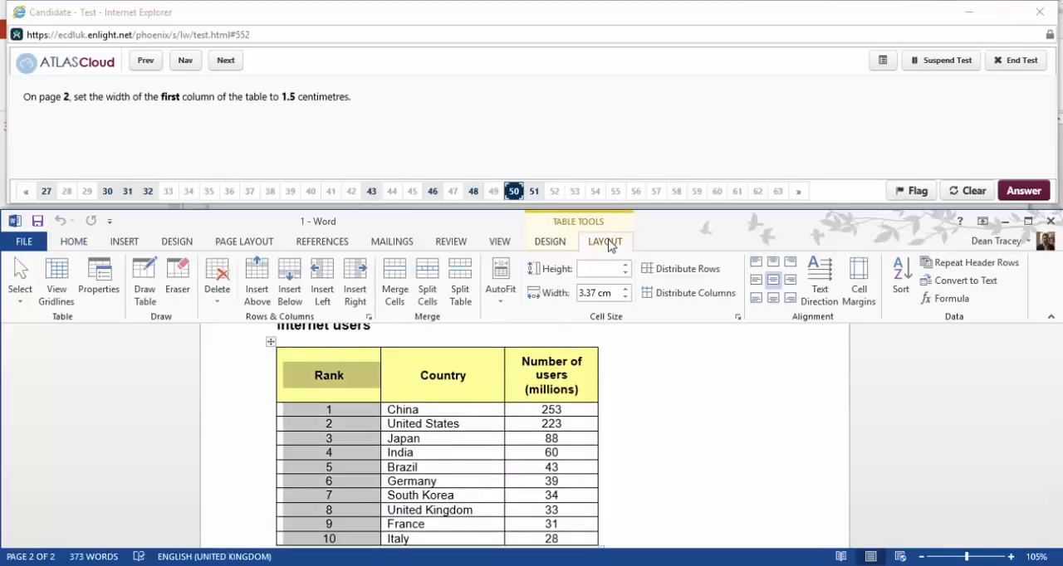
pyautogui.moveTo(613, 292); pyautogui.dragTo(563, 295)
pyautogui.write('1.')
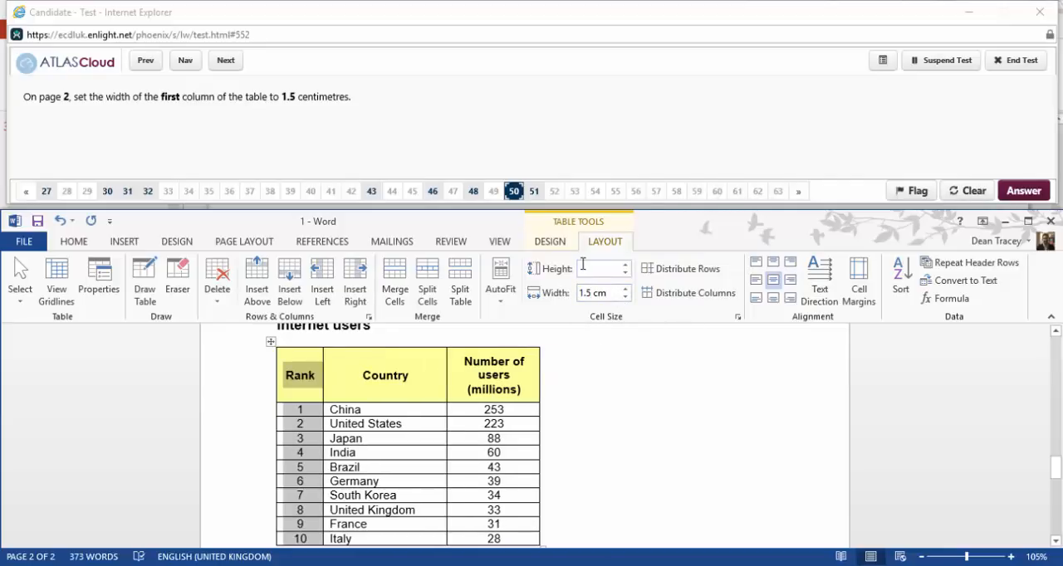
# Advance to question 51, reopen it for answering and set all borders of the page 2 table to 1 pt wide.
pyautogui.click(223, 60)
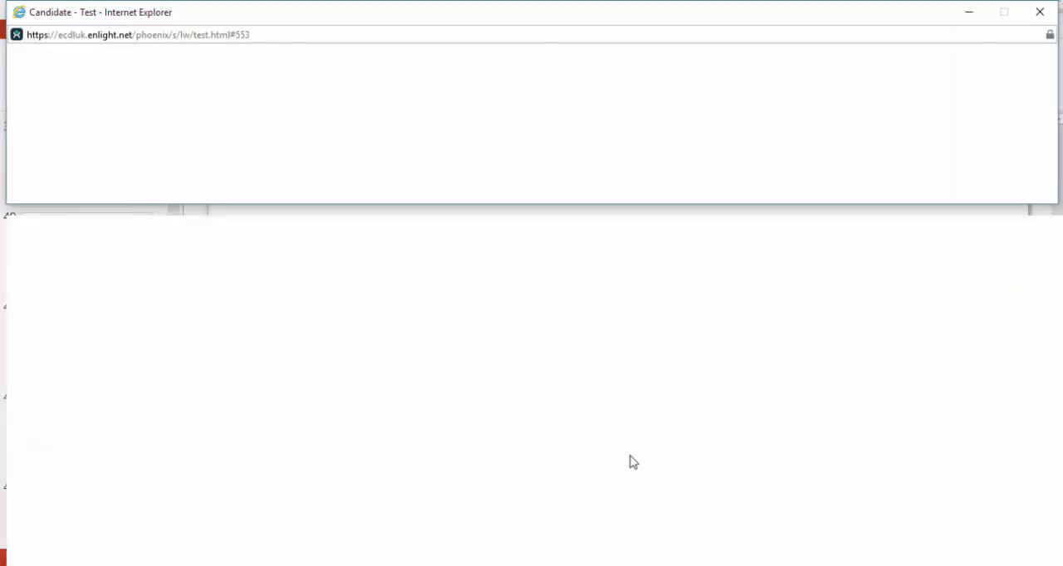
pyautogui.scroll(-15, 628, 481)
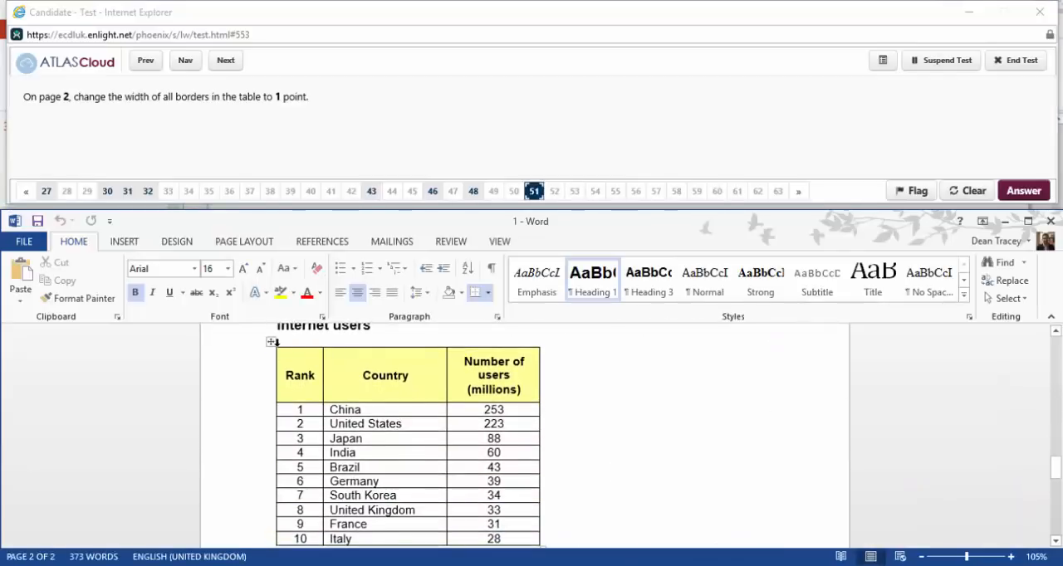
pyautogui.click(268, 343)
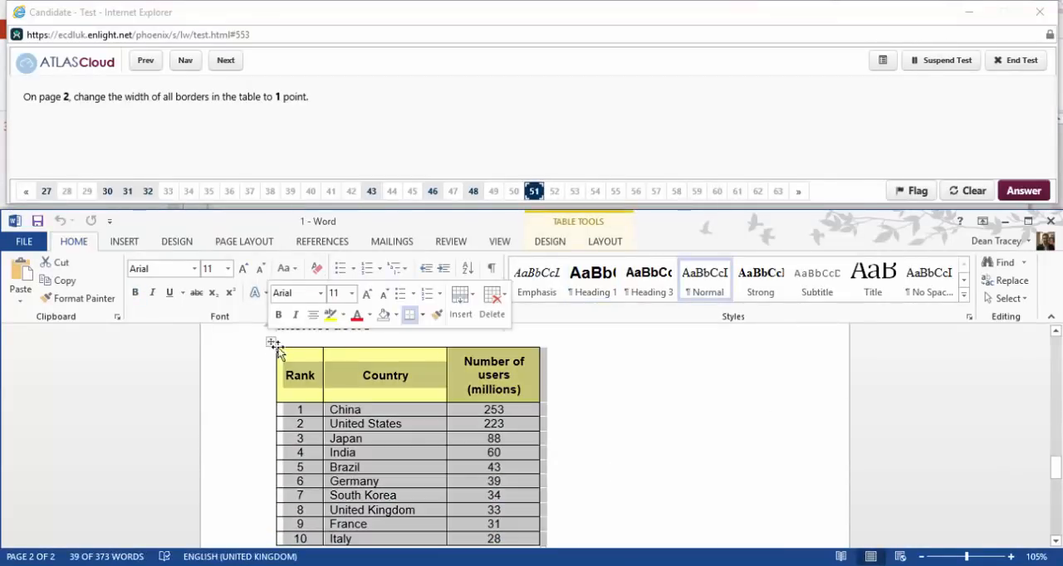
pyautogui.click(552, 242)
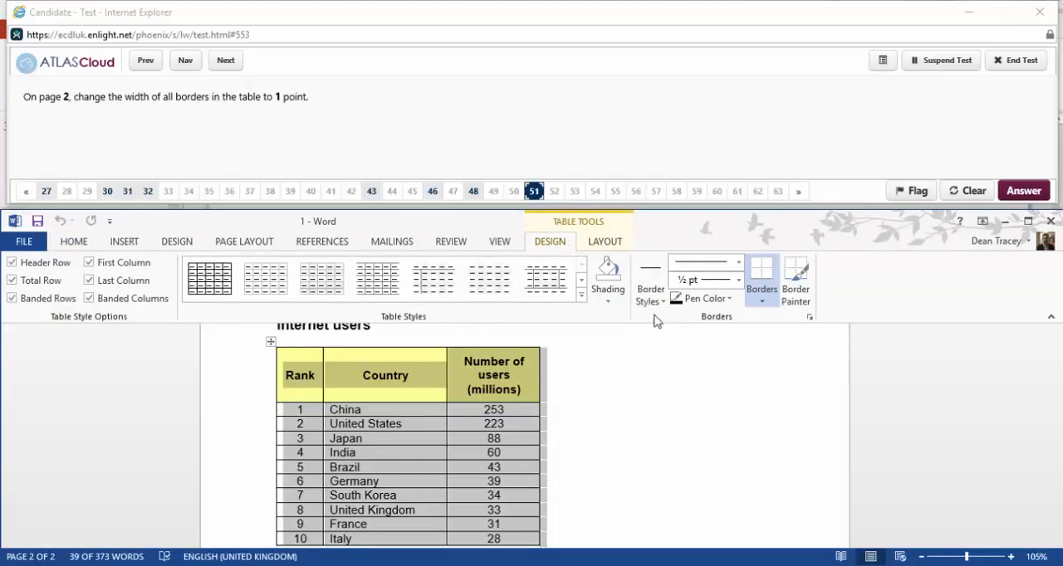
pyautogui.click(763, 302)
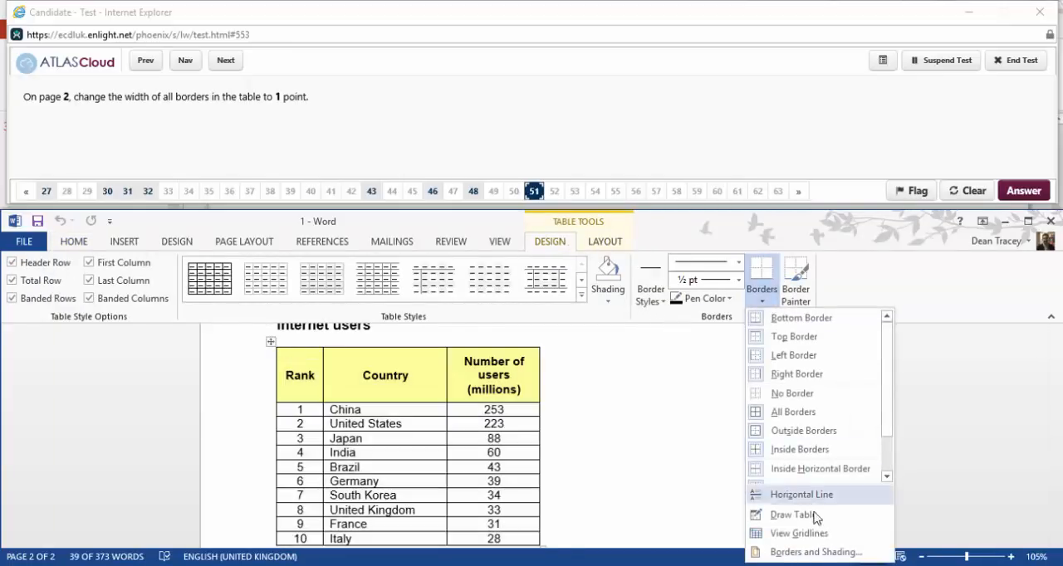
pyautogui.click(844, 555)
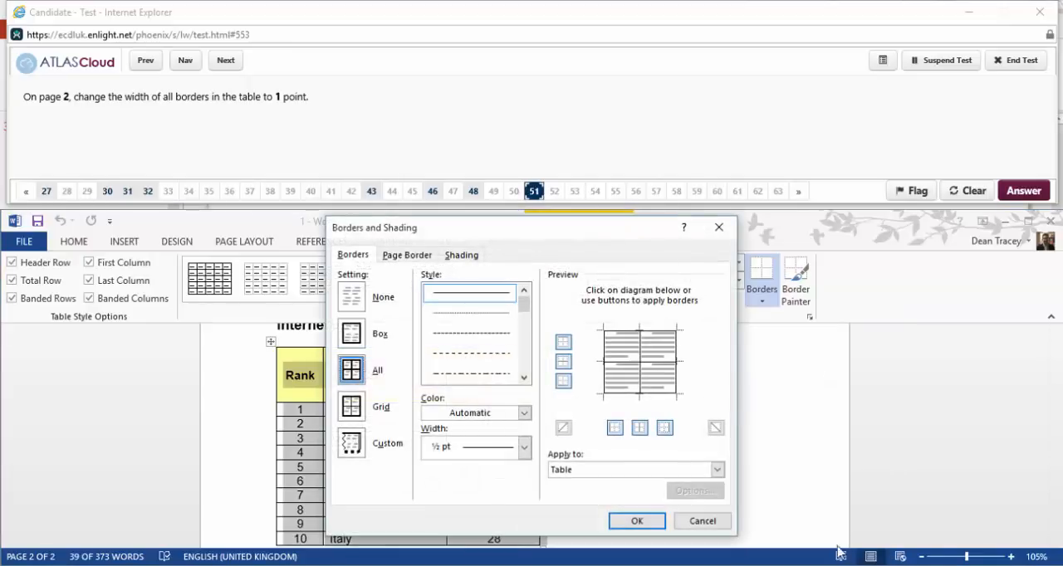
pyautogui.click(525, 448)
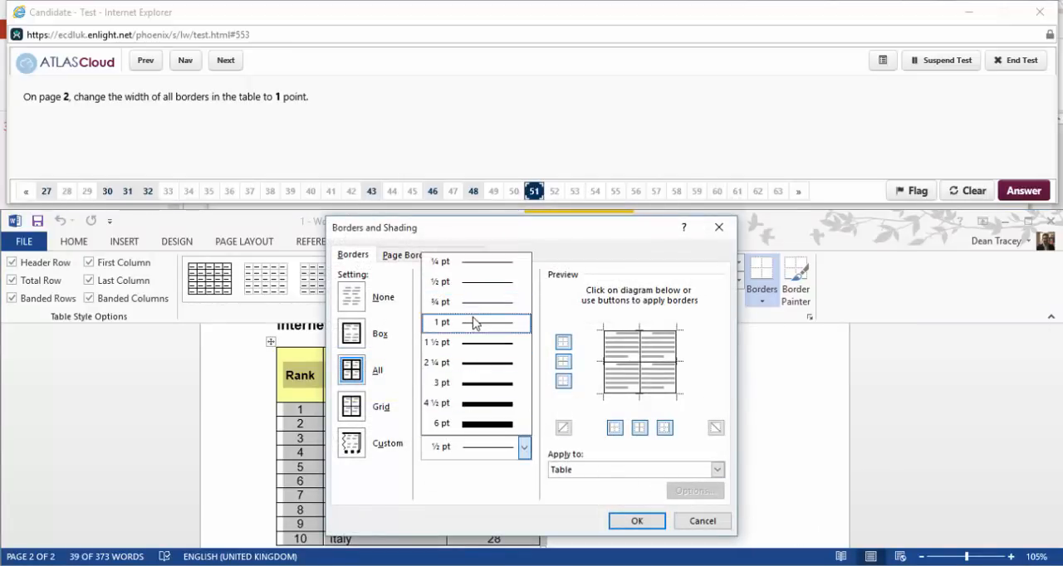
pyautogui.click(475, 323)
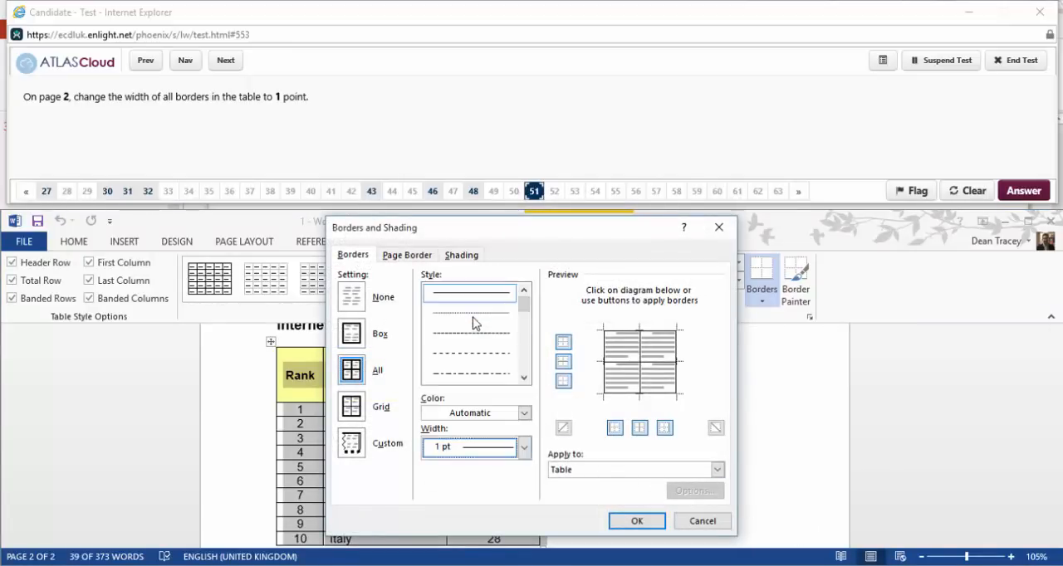
pyautogui.click(641, 520)
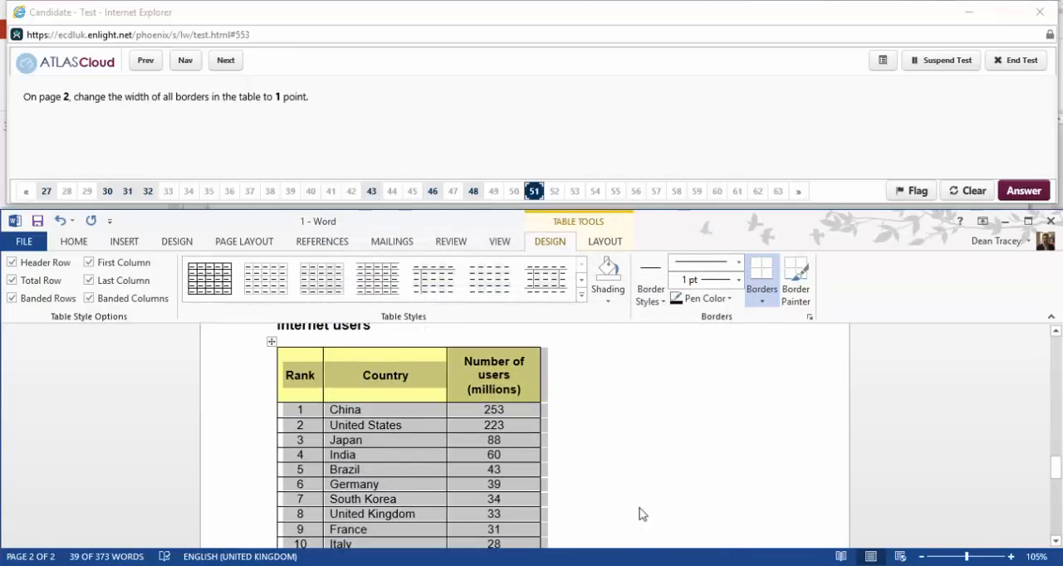
# Advance to question 52, reopen it for answering and insert the picture internet.jpg from Z:\ below the page 2 table.
pyautogui.click(232, 65)
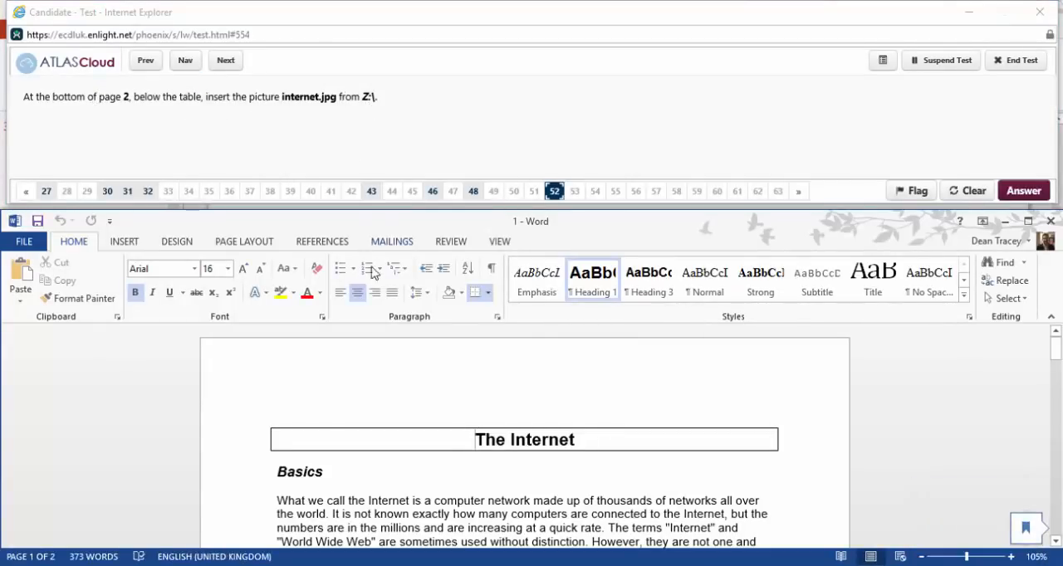
pyautogui.scroll(-2, 371, 264)
pyautogui.scroll(-5, 400, 471)
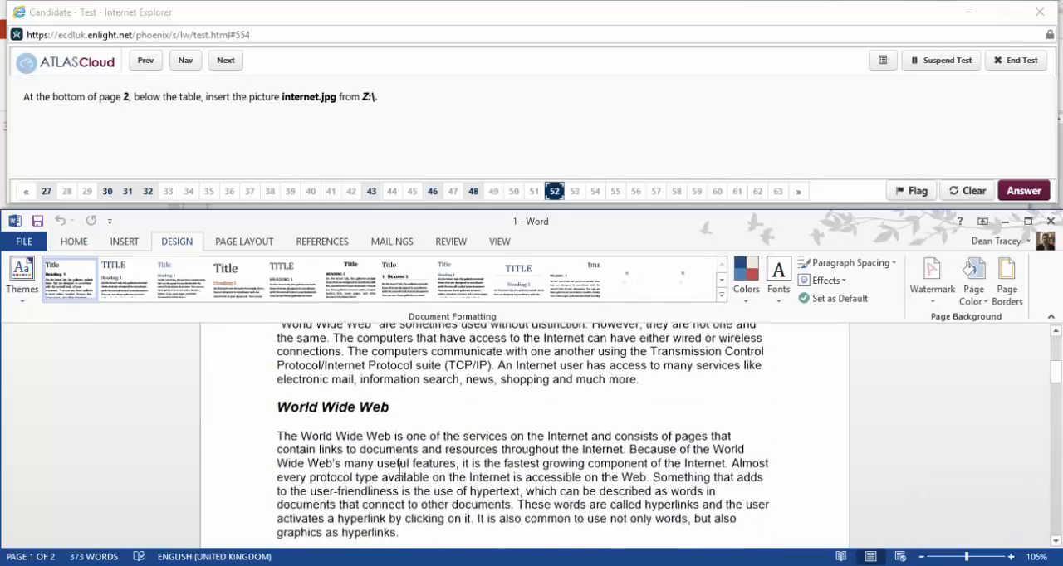
pyautogui.scroll(-15, 399, 472)
pyautogui.click(352, 433)
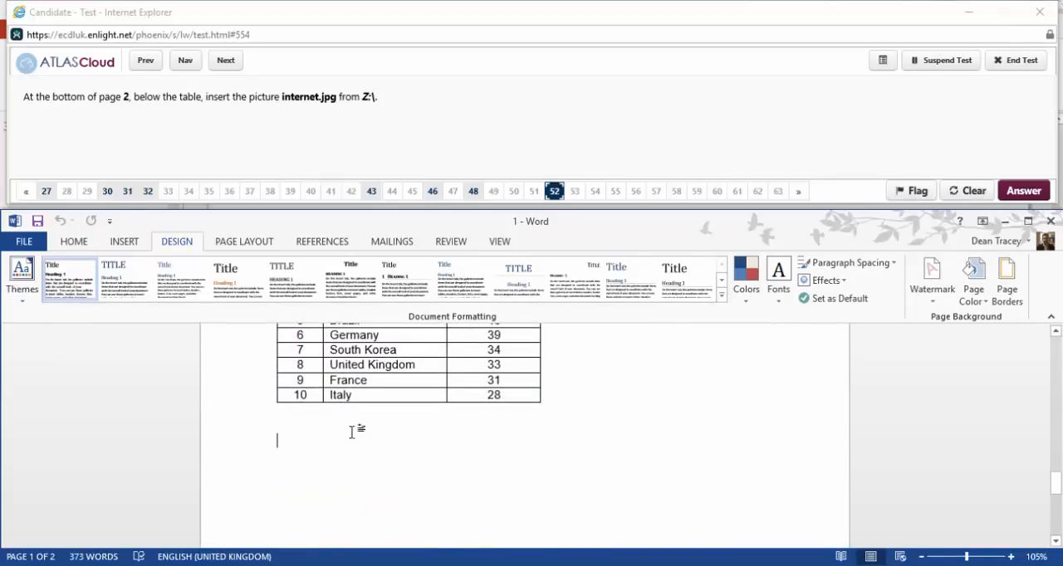
pyautogui.click(124, 241)
pyautogui.click(146, 283)
pyautogui.click(98, 367)
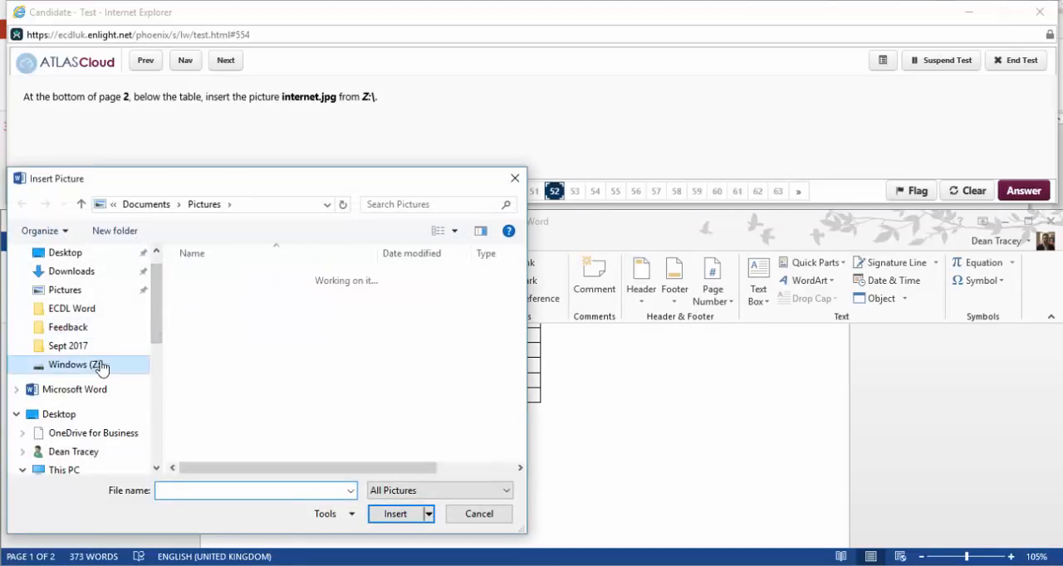
pyautogui.doubleClick(217, 279)
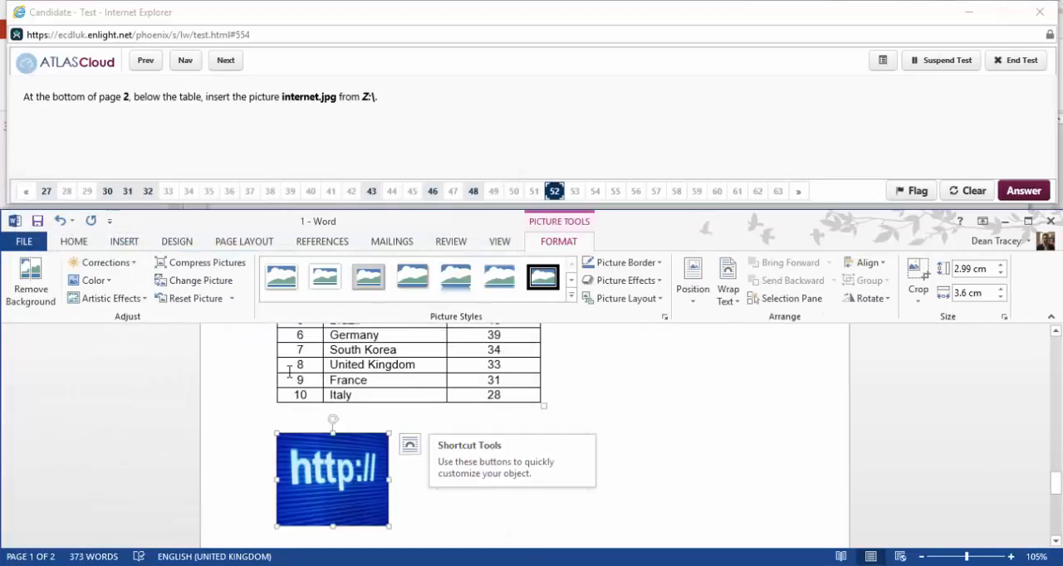
# Advance to question 53, reopen it and move the picture from the bottom of page 2 to above the heading The Internet on page 1.
pyautogui.click(226, 59)
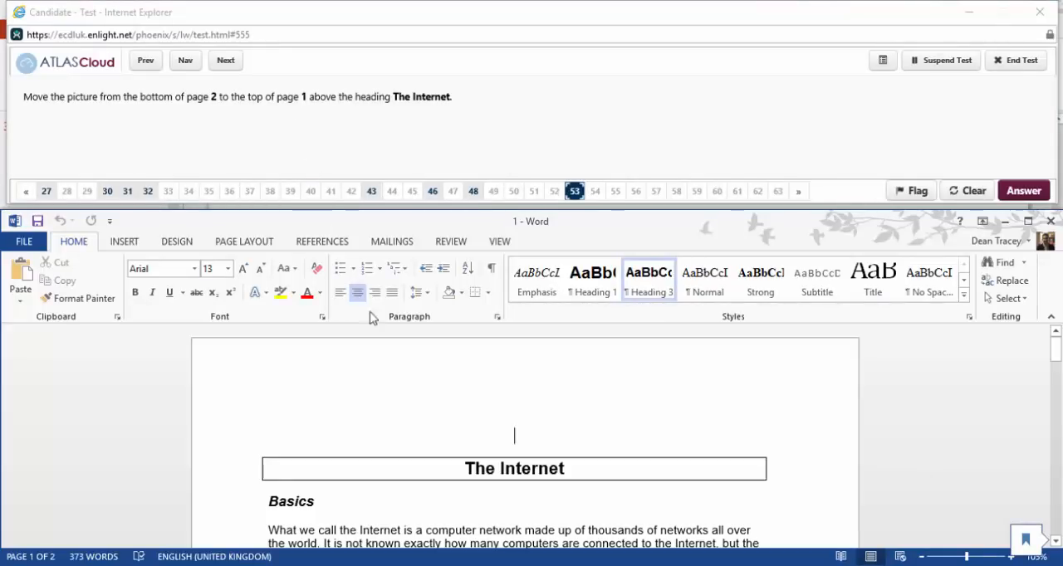
pyautogui.scroll(-20, 384, 347)
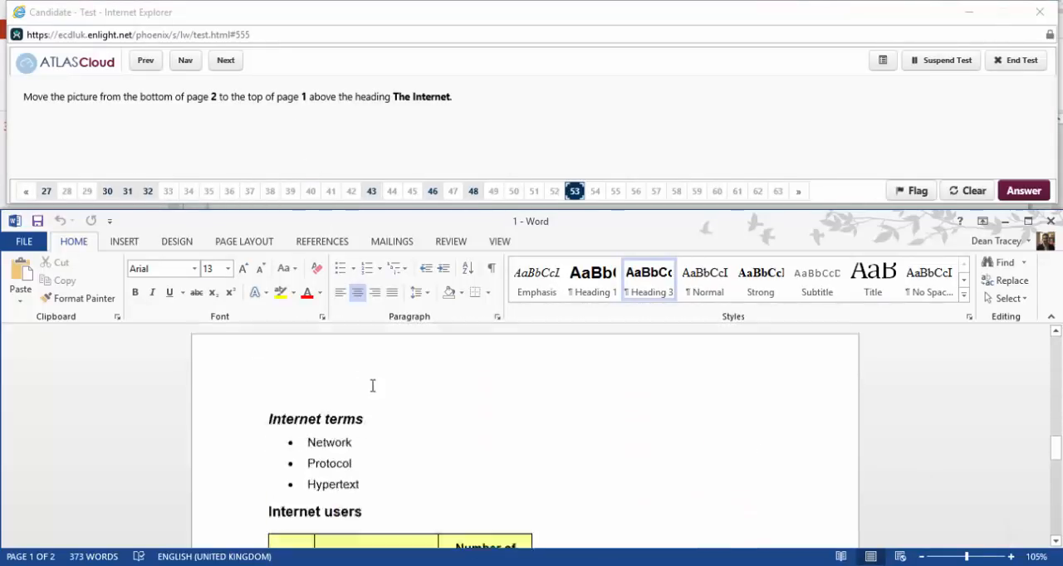
pyautogui.scroll(-2, 344, 387)
pyautogui.scroll(3, 344, 387)
pyautogui.rightClick(341, 444)
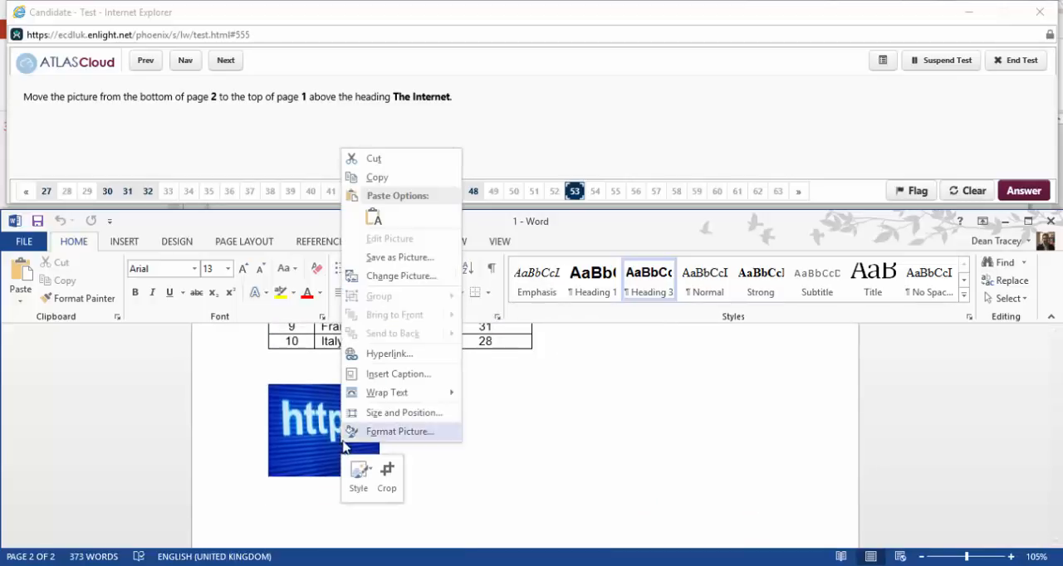
pyautogui.click(314, 427)
pyautogui.rightClick(319, 426)
pyautogui.click(368, 143)
pyautogui.scroll(4, 409, 446)
pyautogui.scroll(15, 410, 446)
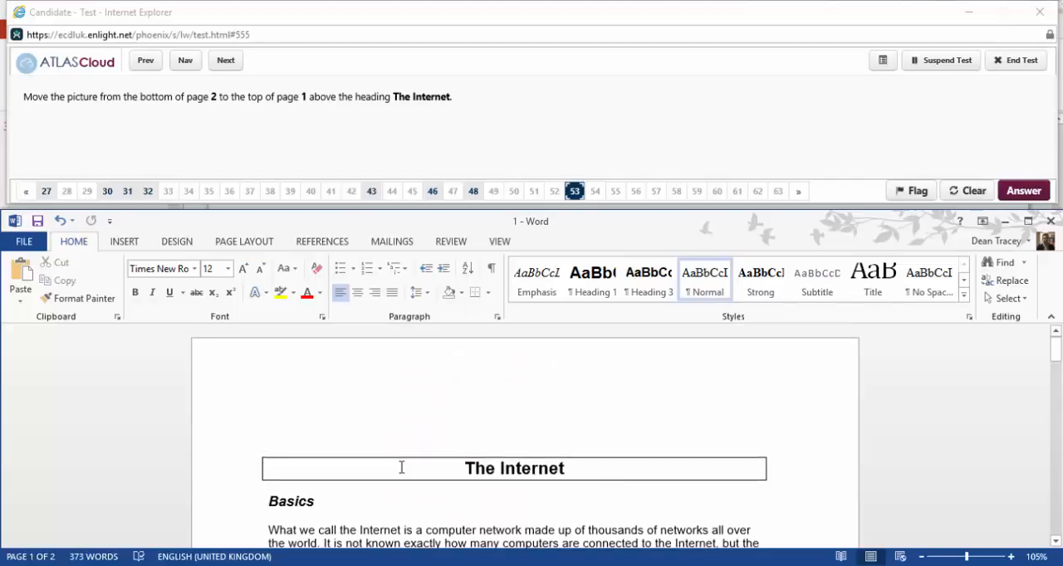
pyautogui.rightClick(516, 438)
pyautogui.click(573, 246)
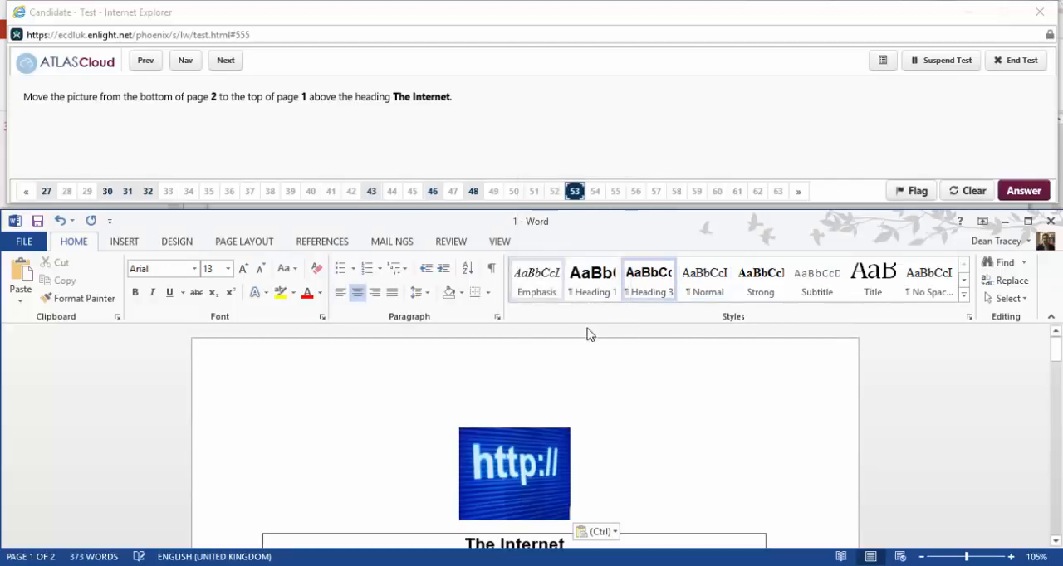
# Advance to question 54, reopen it and resize the picture at the top of page 1 to 2.5 cm high and 3 cm wide.
pyautogui.click(222, 62)
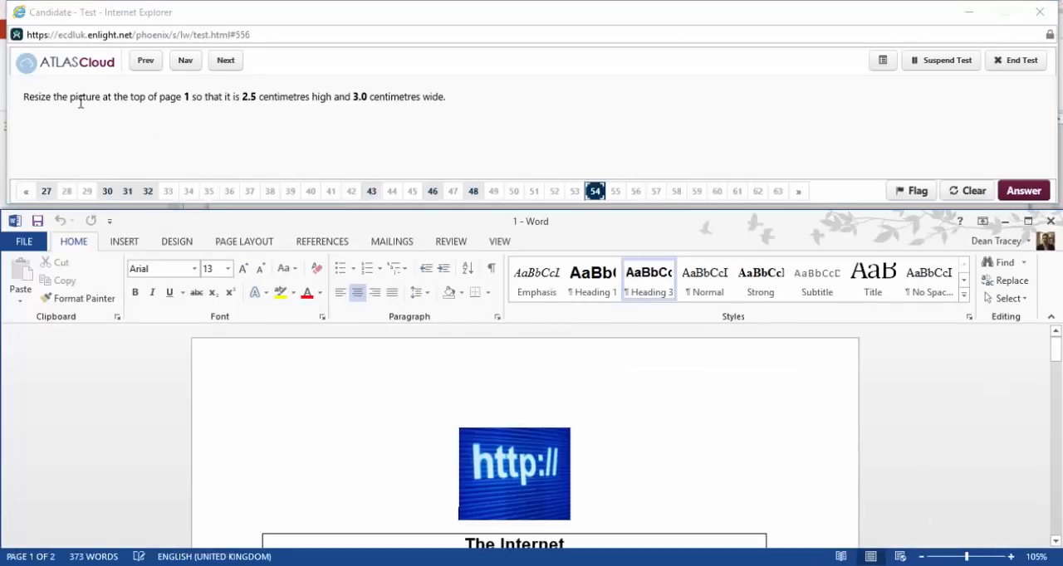
pyautogui.click(539, 473)
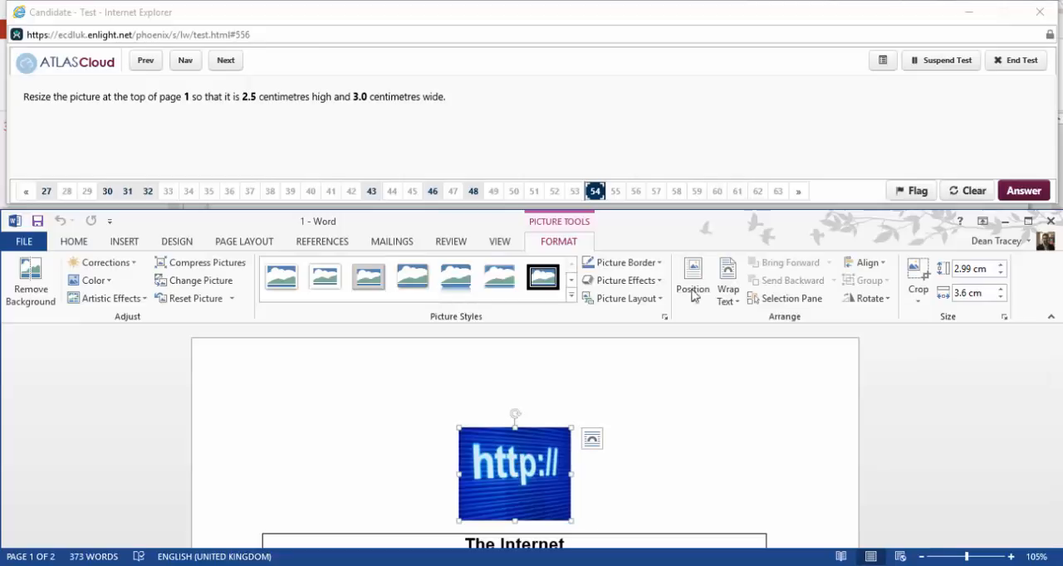
pyautogui.click(983, 269)
pyautogui.write('2.5')
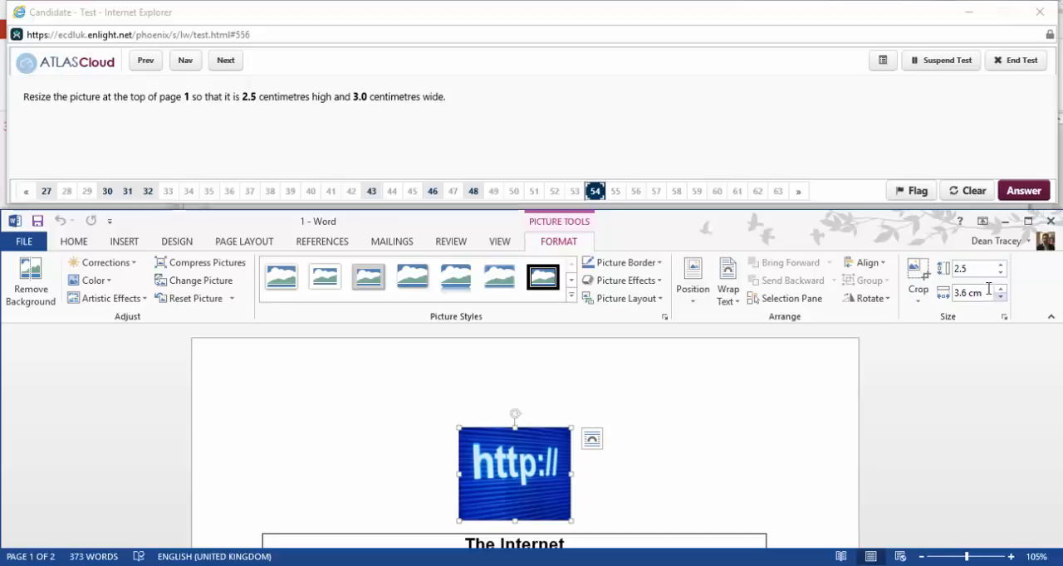
pyautogui.click(984, 293)
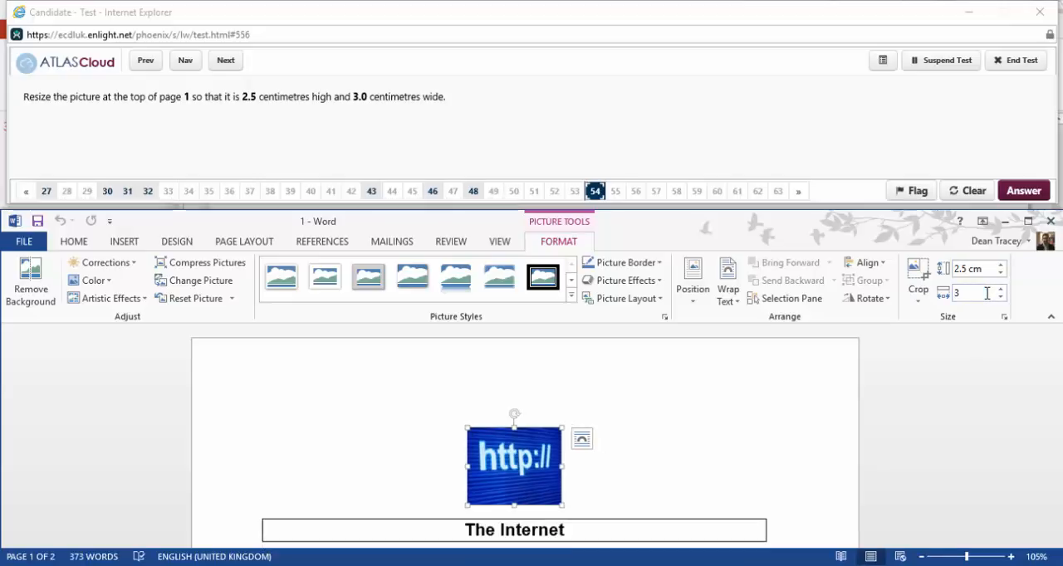
# Apply the 3 cm picture width and re-enter 2.5 cm as the height of the picture at the top of page 1.
pyautogui.press('Return')
pyautogui.click(973, 272)
pyautogui.click(968, 271)
pyautogui.press('BackSpace')
pyautogui.press('Delete')
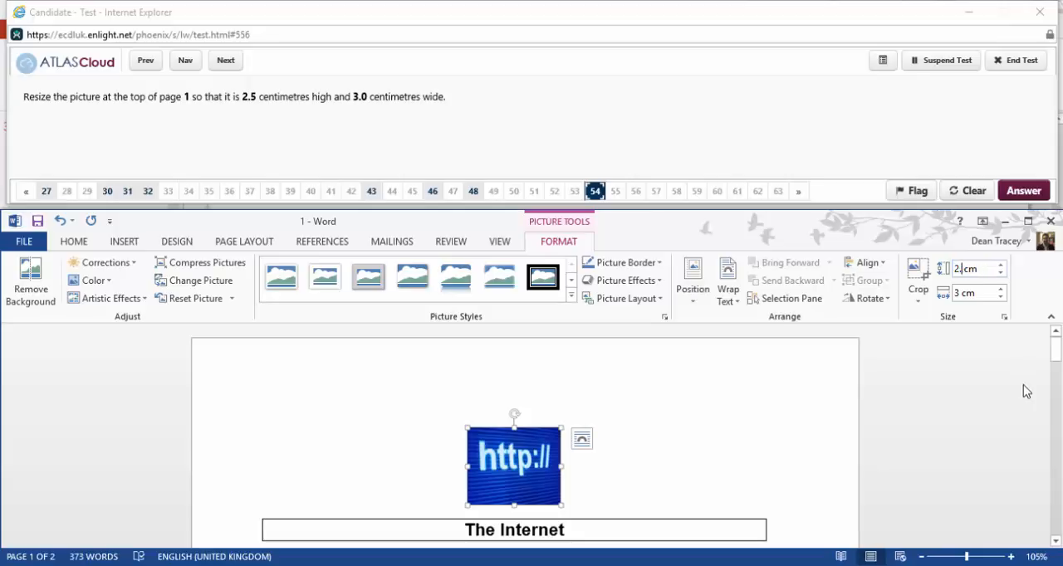
pyautogui.write('5')
pyautogui.press('Tab')
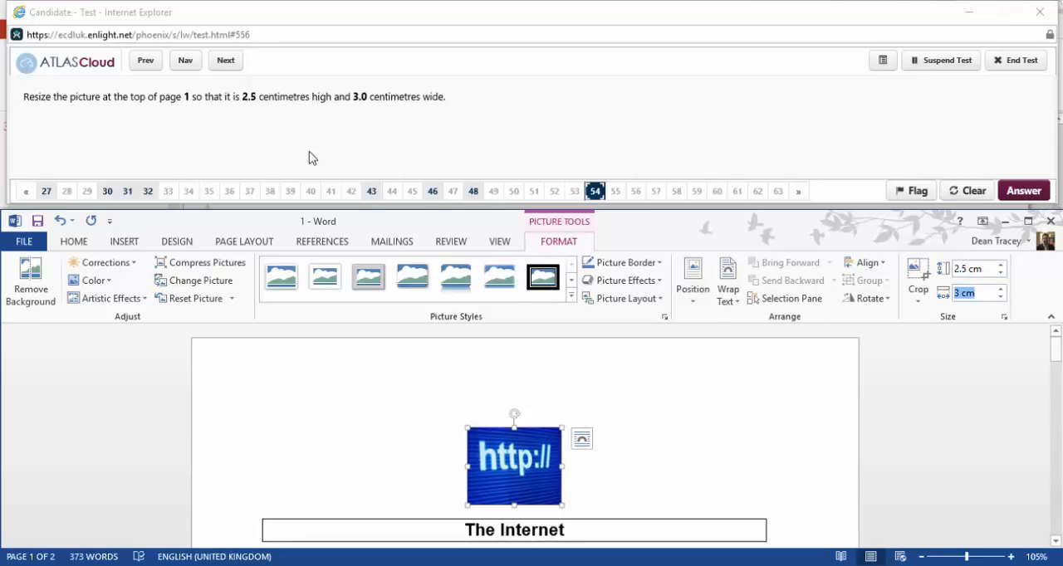
# Advance to question 55 and replace all occurrences of component with part in the document.
pyautogui.click(225, 61)
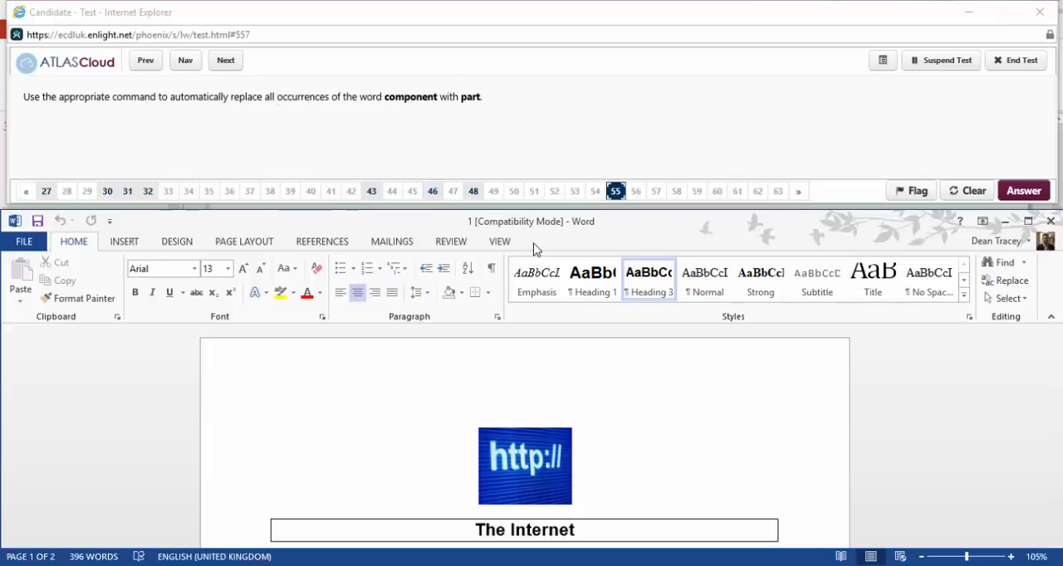
pyautogui.click(1007, 280)
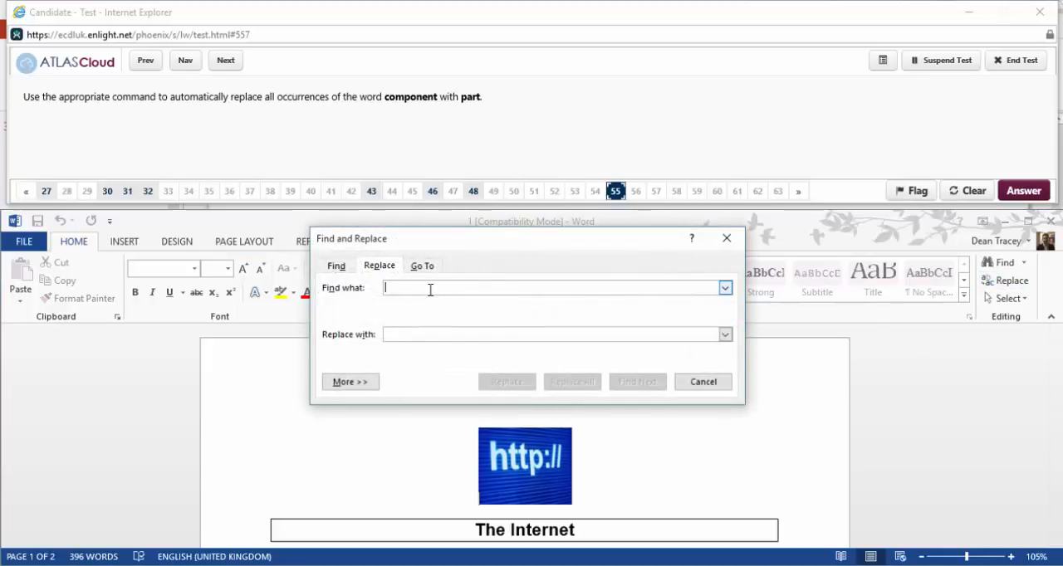
pyautogui.write('component')
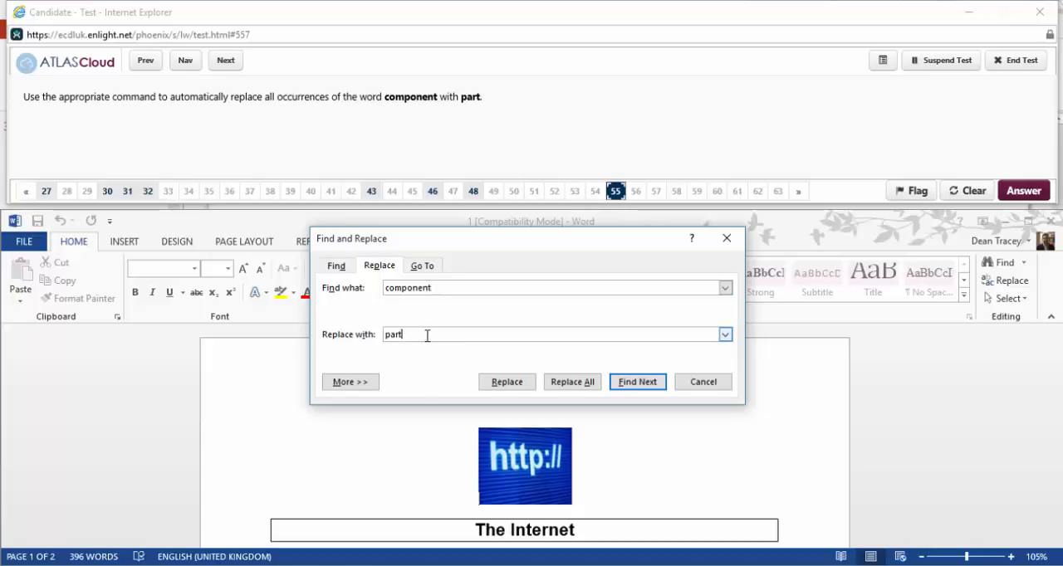
pyautogui.click(557, 382)
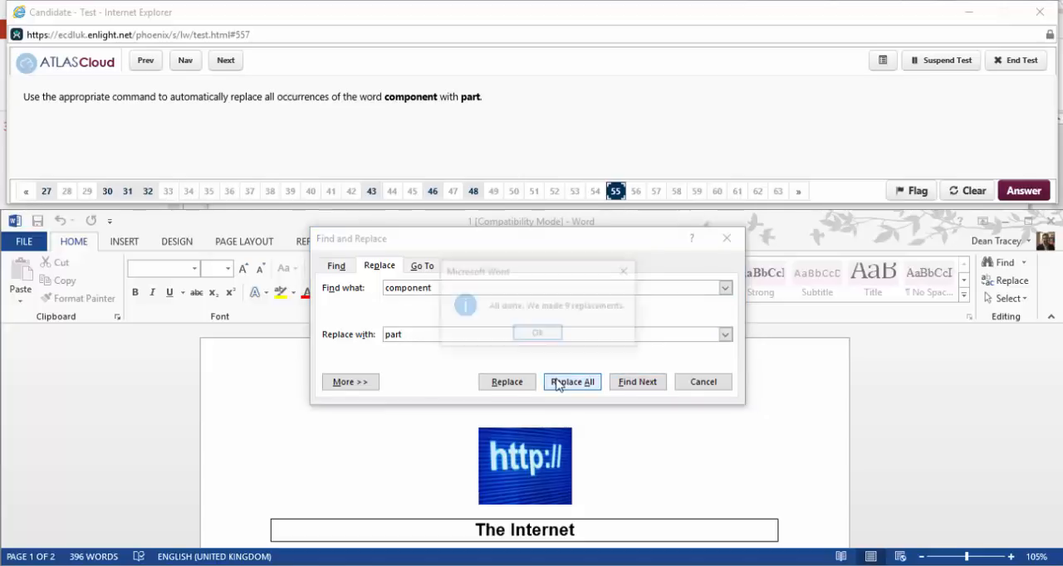
pyautogui.click(536, 333)
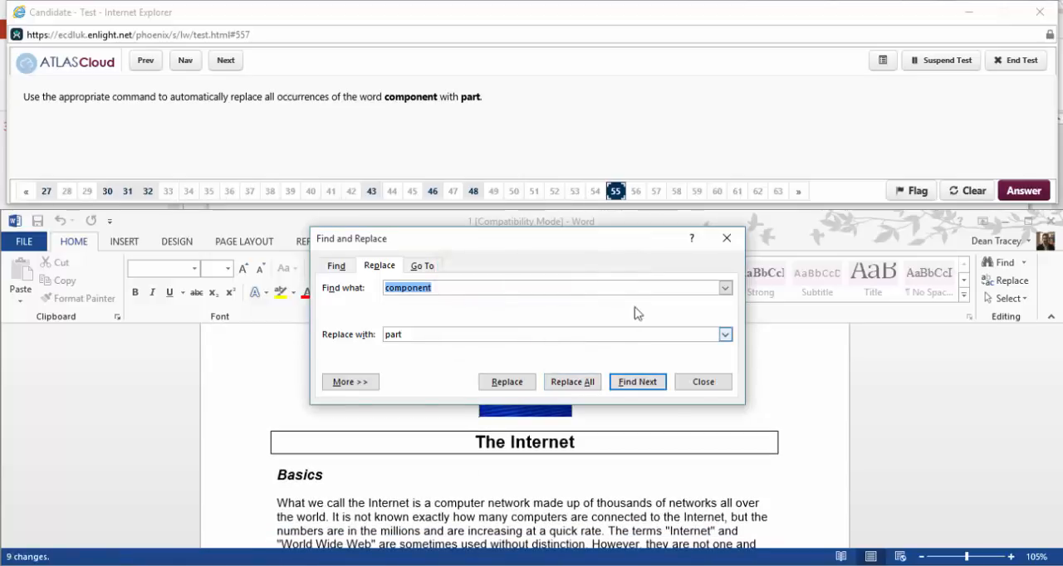
pyautogui.click(700, 386)
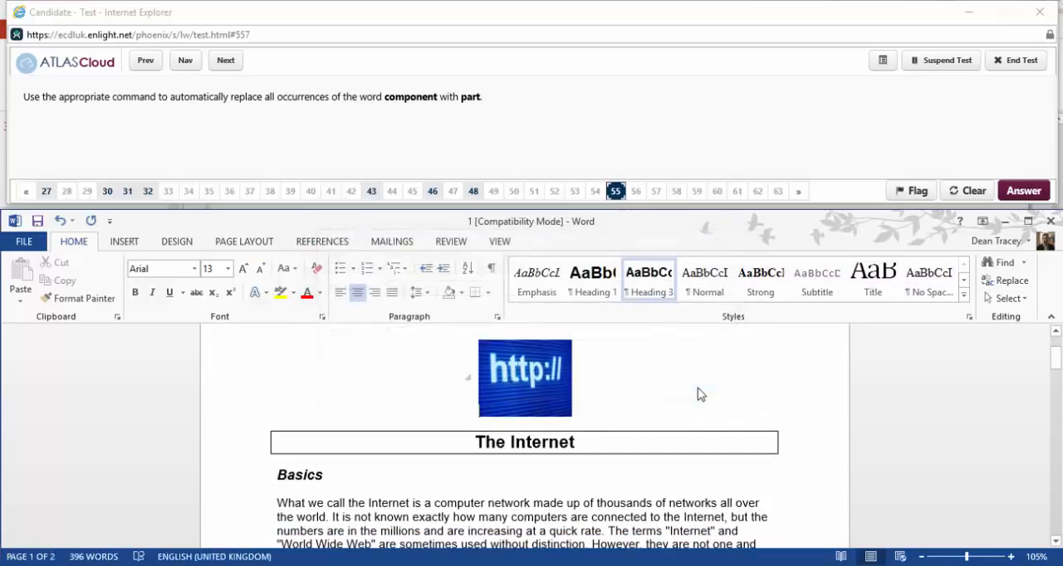
# Advance to question 56 and set the document's right margin to 2.5 cm.
pyautogui.click(227, 63)
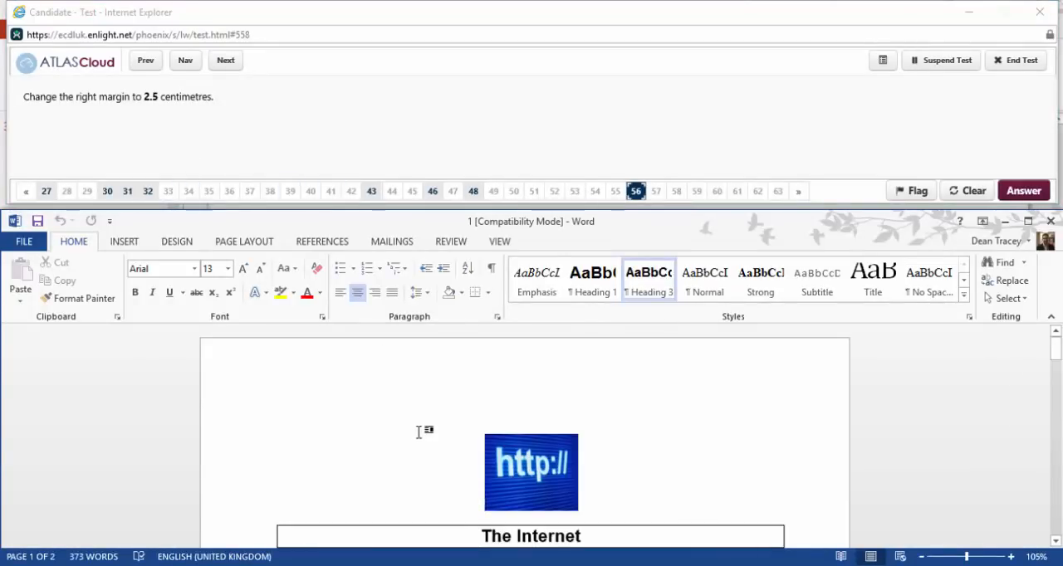
pyautogui.click(263, 246)
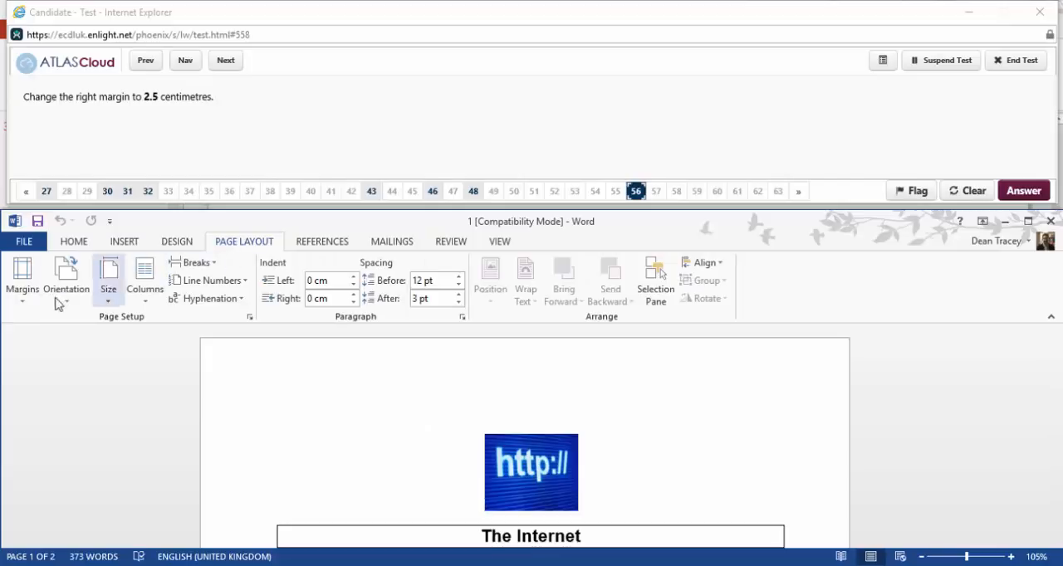
pyautogui.click(22, 291)
pyautogui.click(79, 552)
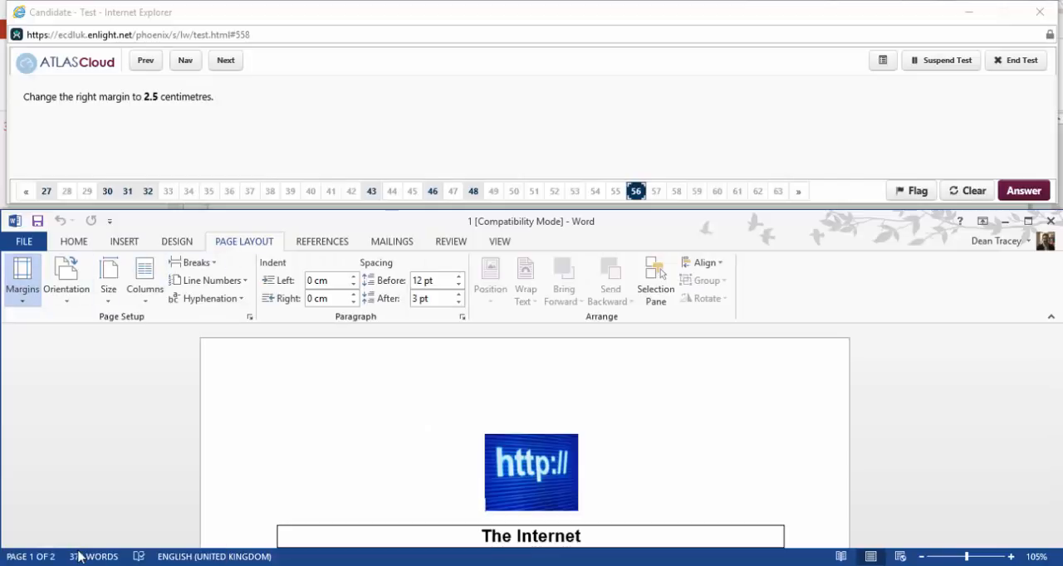
pyautogui.click(629, 229)
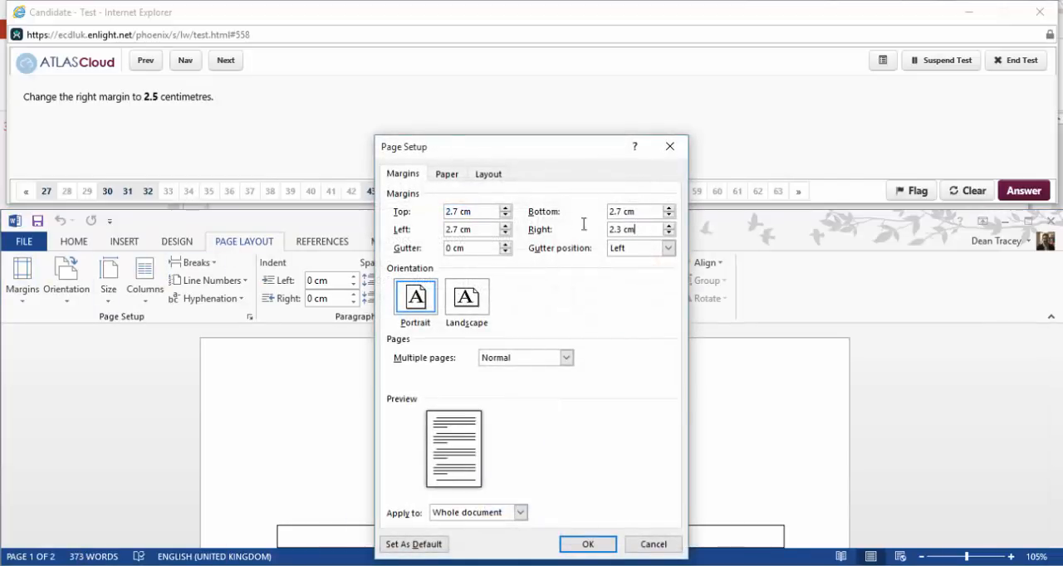
pyautogui.write('2.5')
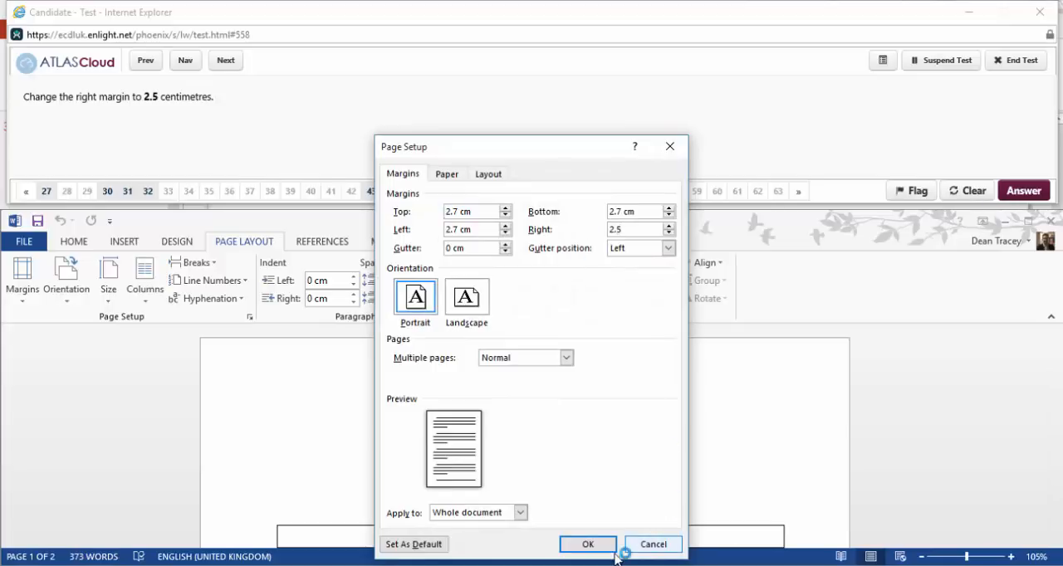
pyautogui.click(590, 544)
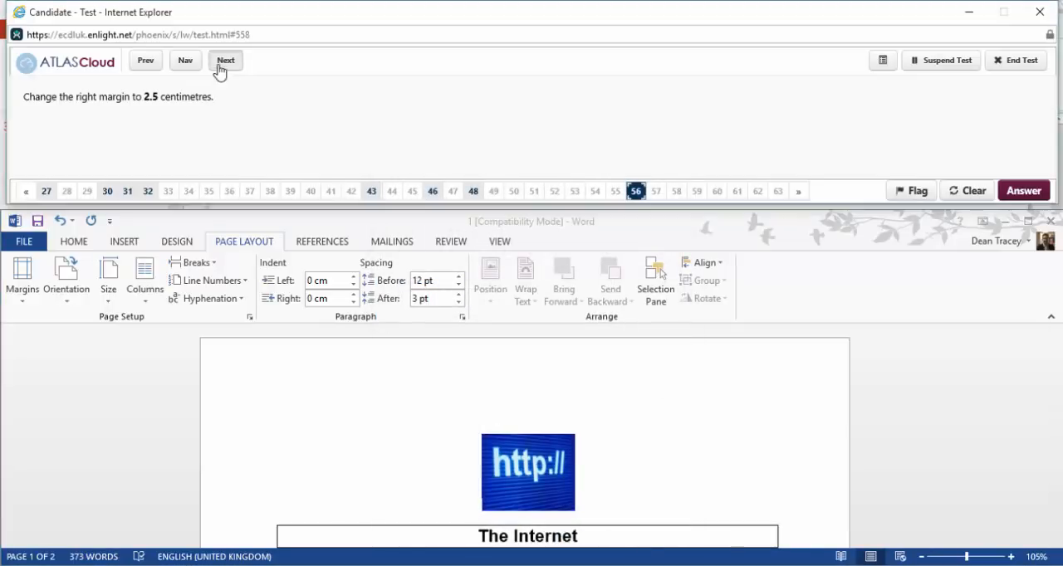
# Advance to question 57 and insert an automatically updating date in the default format at the left of the header, then leave the header.
pyautogui.click(223, 62)
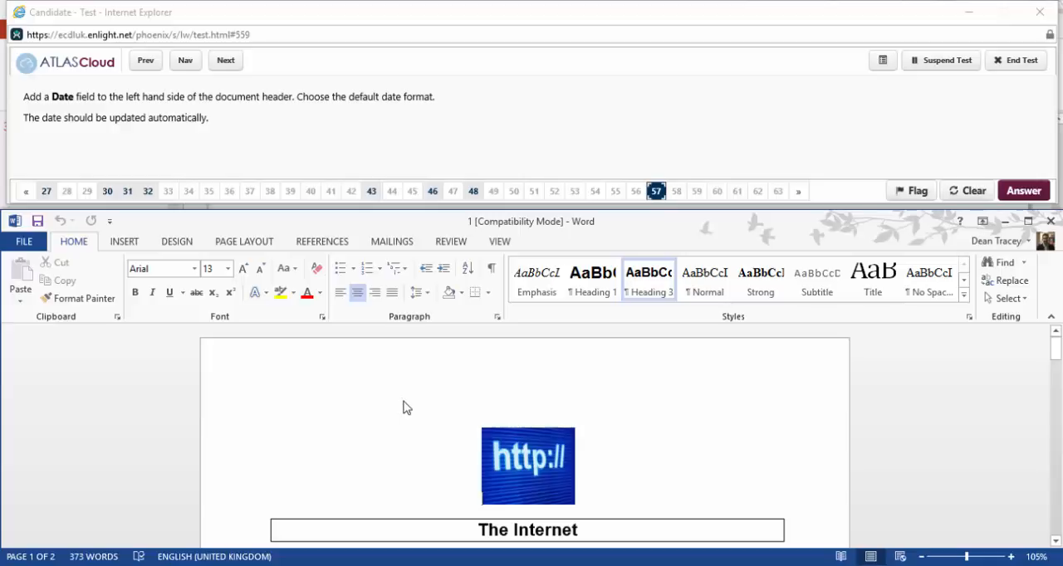
pyautogui.click(125, 243)
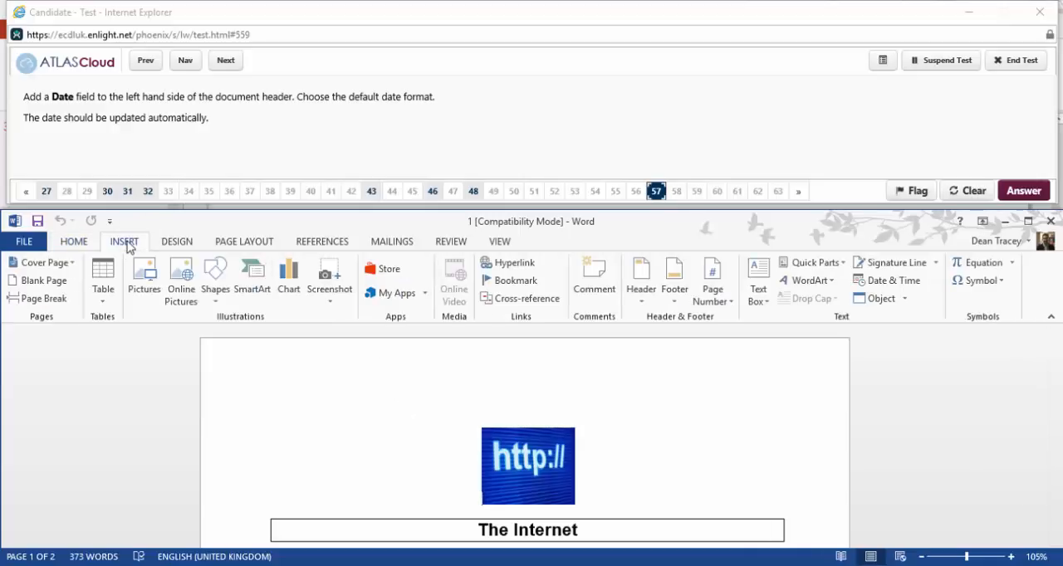
pyautogui.click(640, 291)
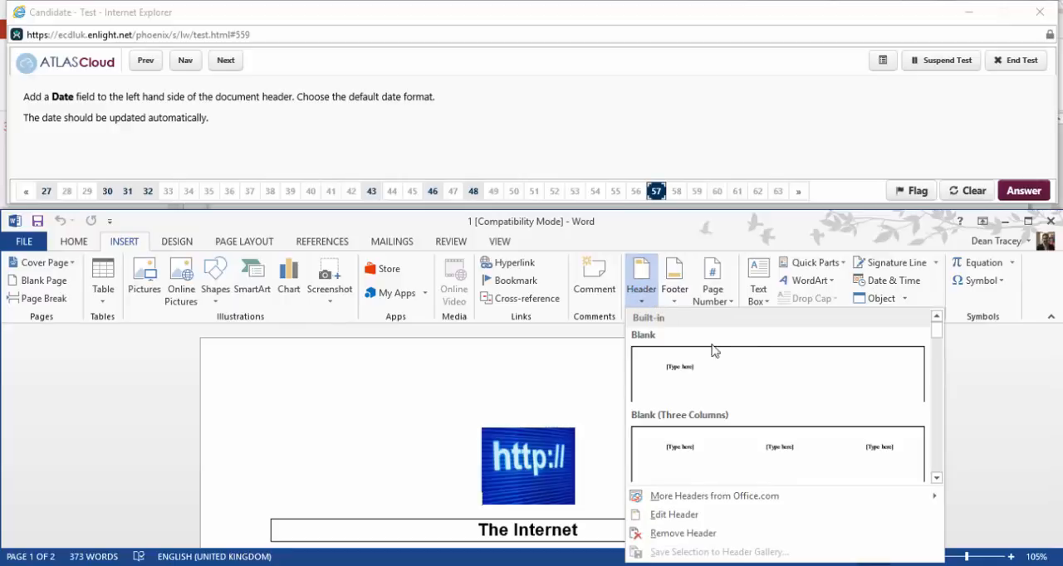
pyautogui.click(718, 515)
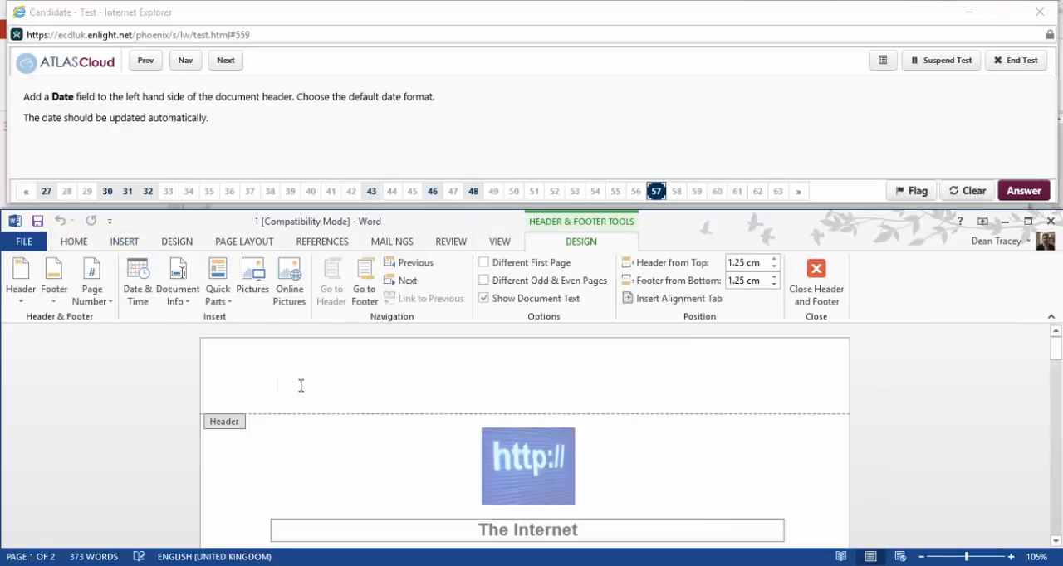
pyautogui.click(138, 291)
pyautogui.click(619, 480)
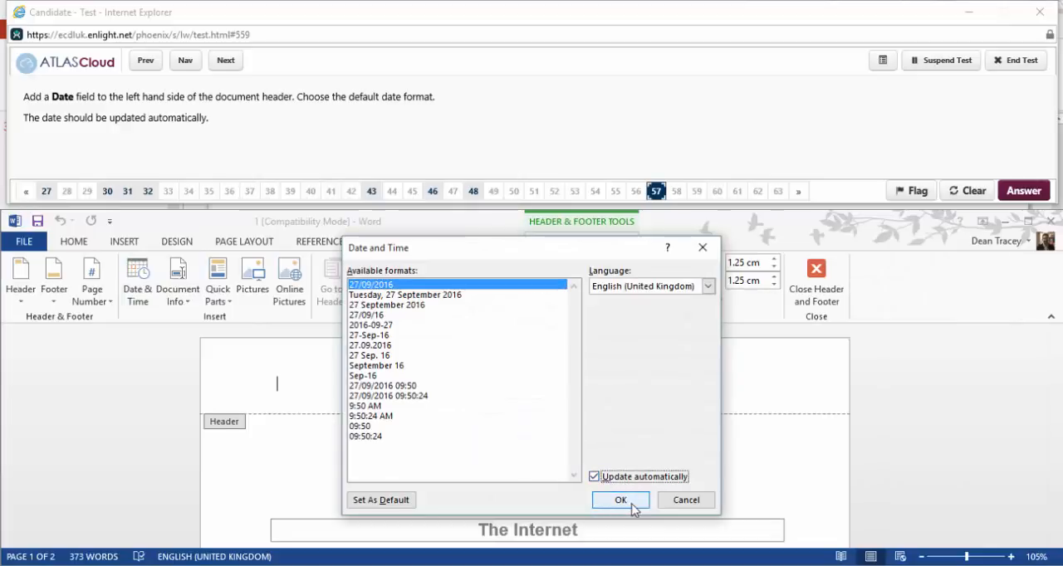
pyautogui.click(621, 500)
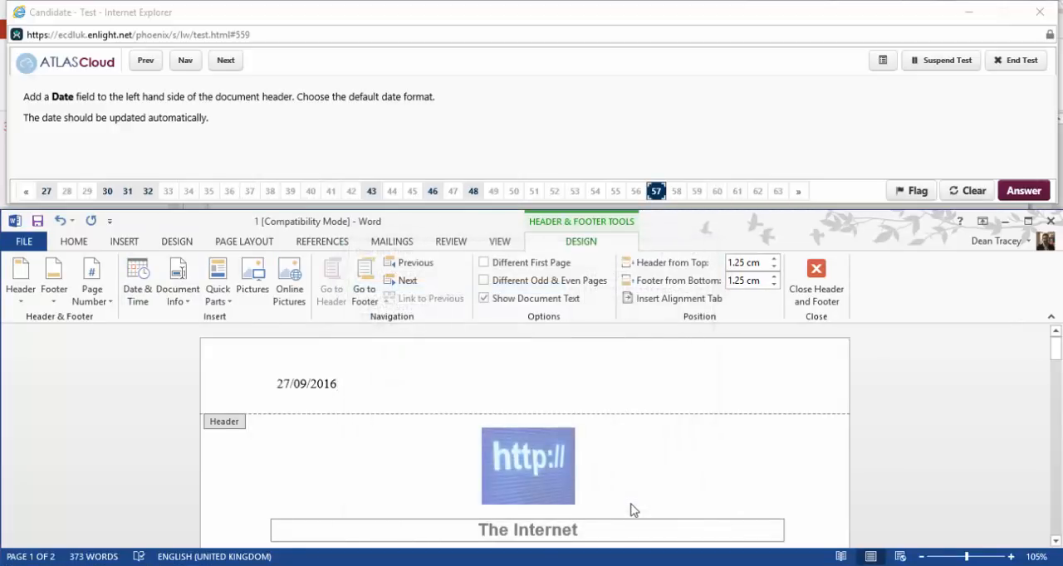
pyautogui.doubleClick(387, 493)
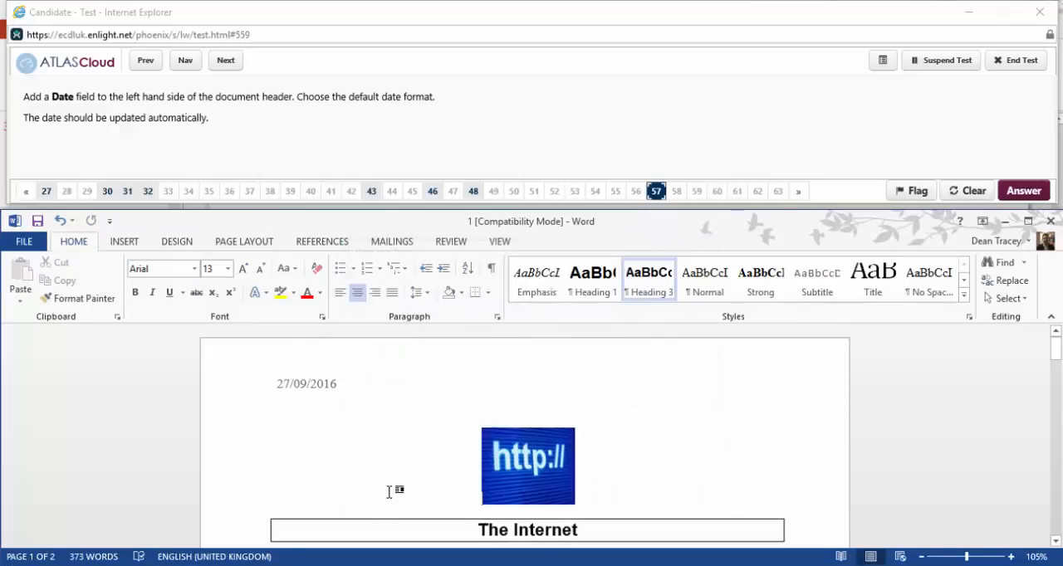
# Advance to question 58, add left-aligned Plain Number 1 page numbers at the bottom of the page and close the footer.
pyautogui.click(224, 63)
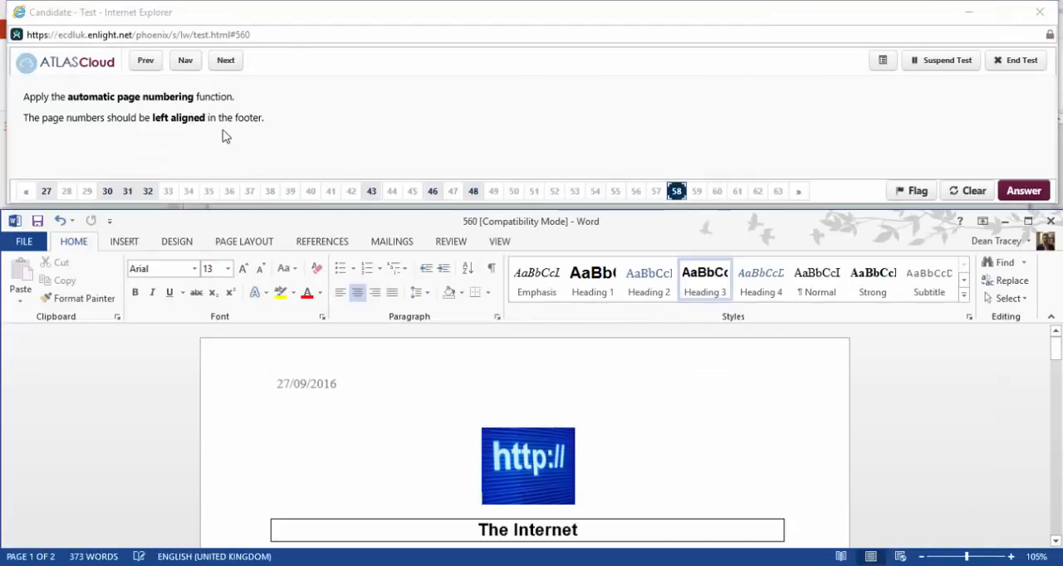
pyautogui.click(137, 242)
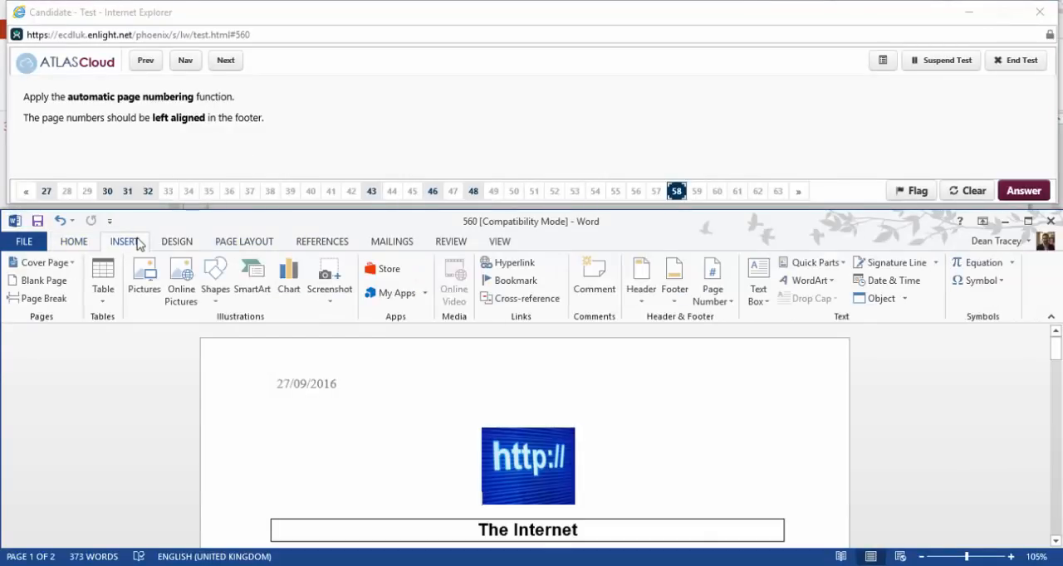
pyautogui.click(716, 295)
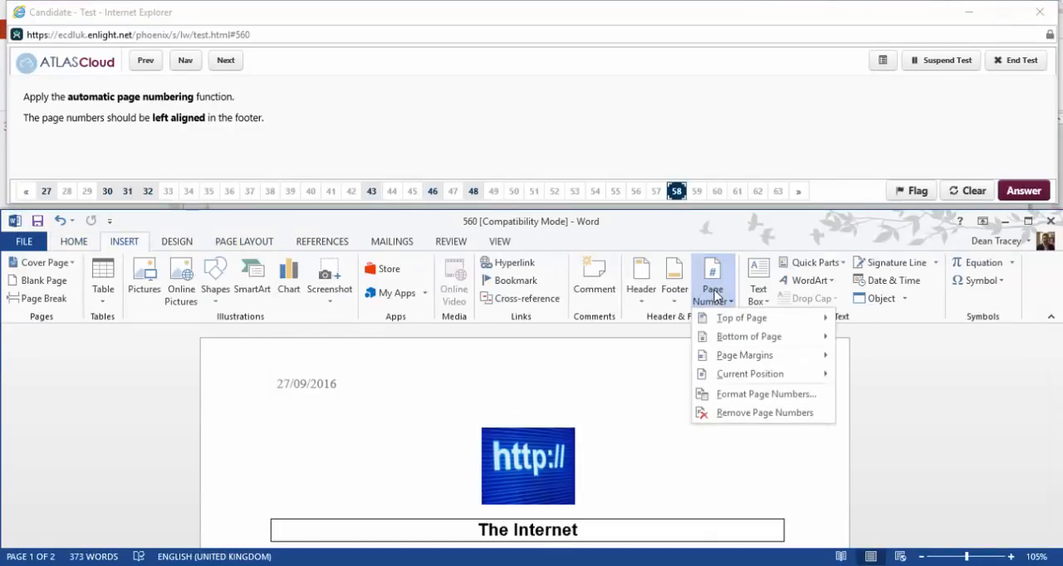
pyautogui.moveTo(752, 343)
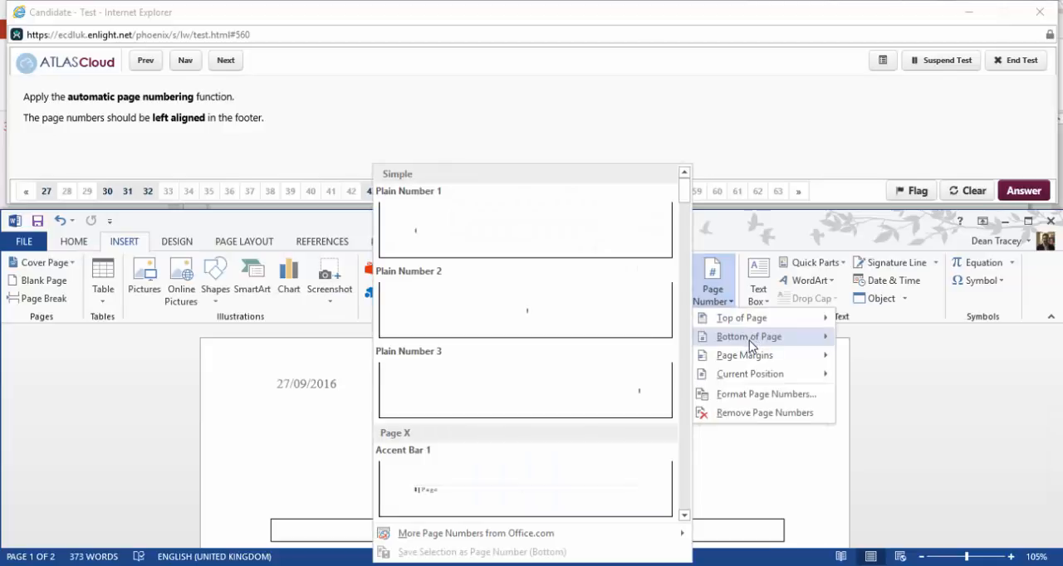
pyautogui.click(509, 254)
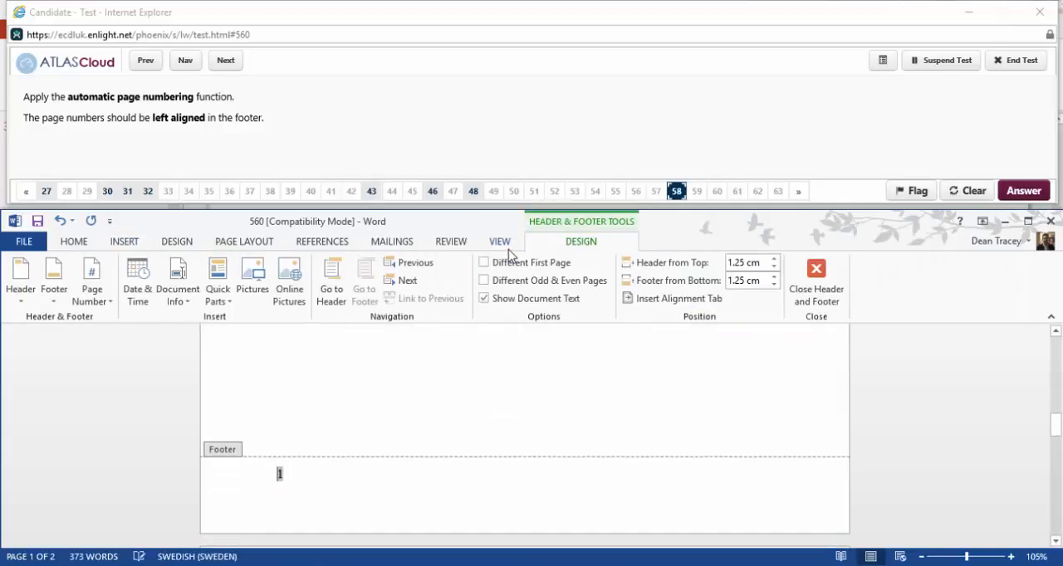
pyautogui.click(795, 279)
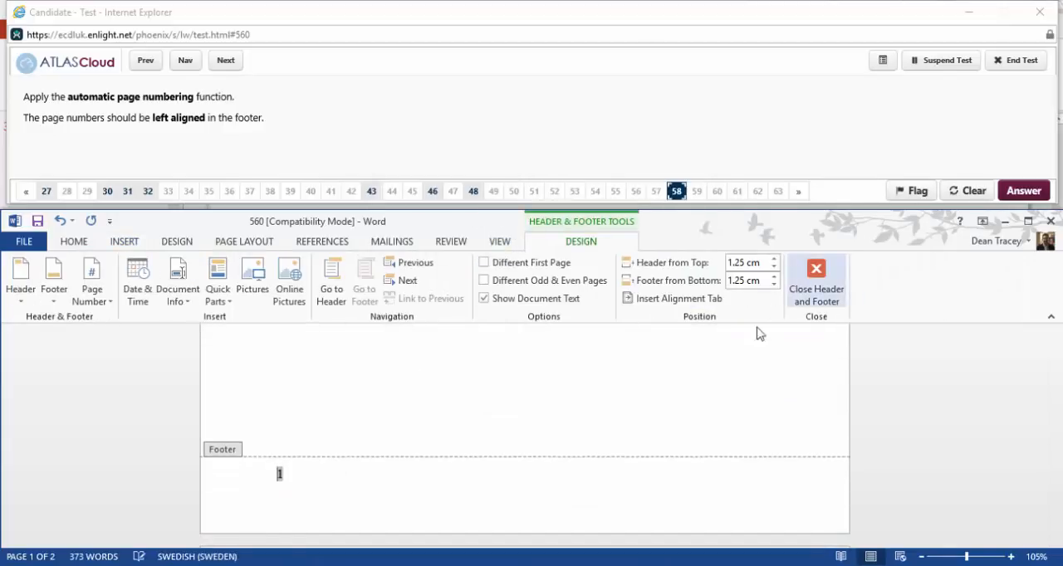
# Advance to question 59 and spell check the whole document, accepting the suggested correction for each misspelled word.
pyautogui.click(226, 62)
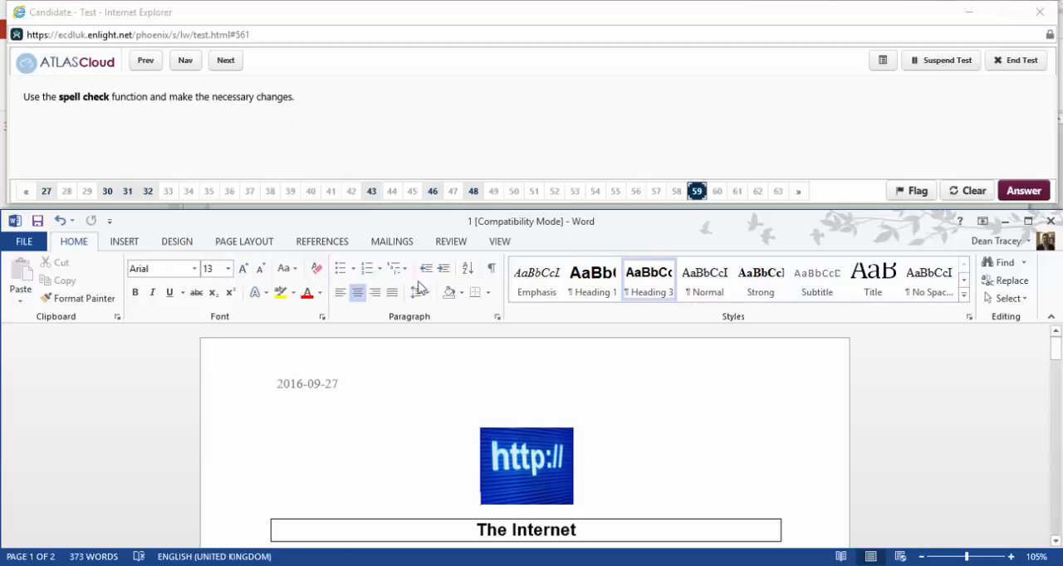
pyautogui.click(339, 242)
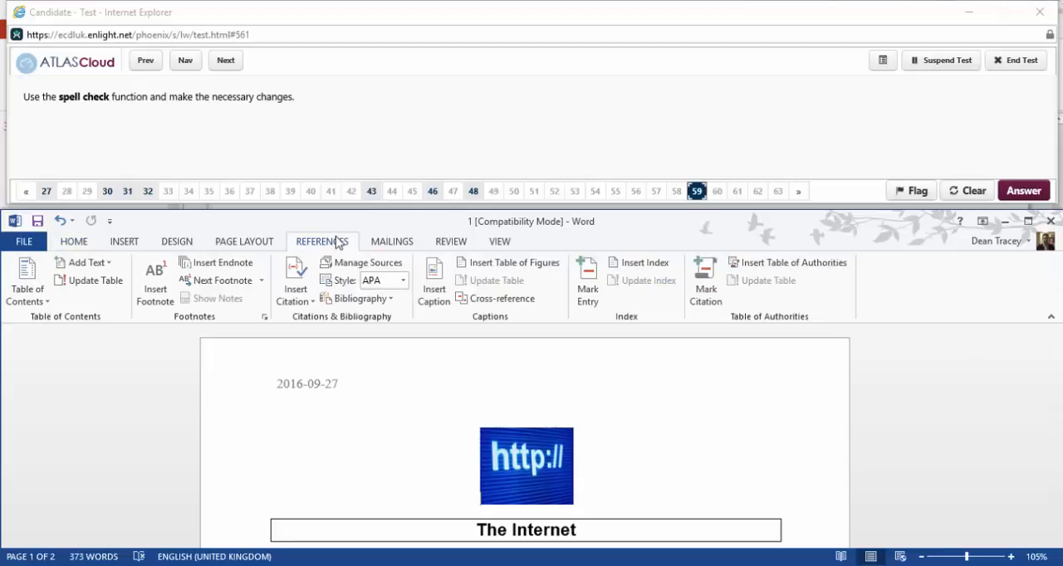
pyautogui.click(452, 241)
pyautogui.click(44, 286)
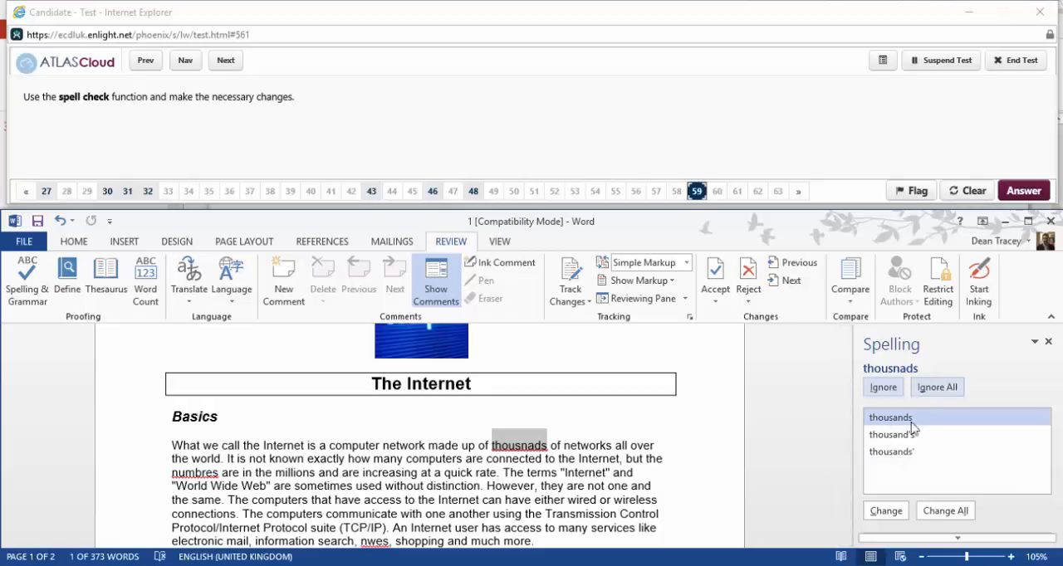
pyautogui.click(886, 511)
pyautogui.click(886, 511)
pyautogui.click(887, 511)
pyautogui.click(886, 510)
pyautogui.click(886, 511)
pyautogui.click(886, 511)
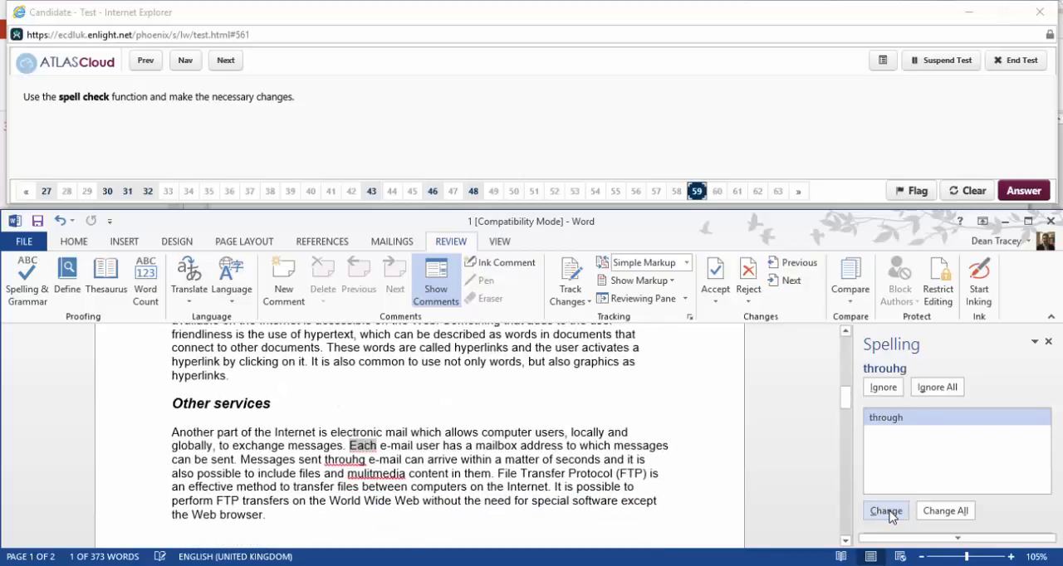
pyautogui.click(886, 511)
pyautogui.click(886, 510)
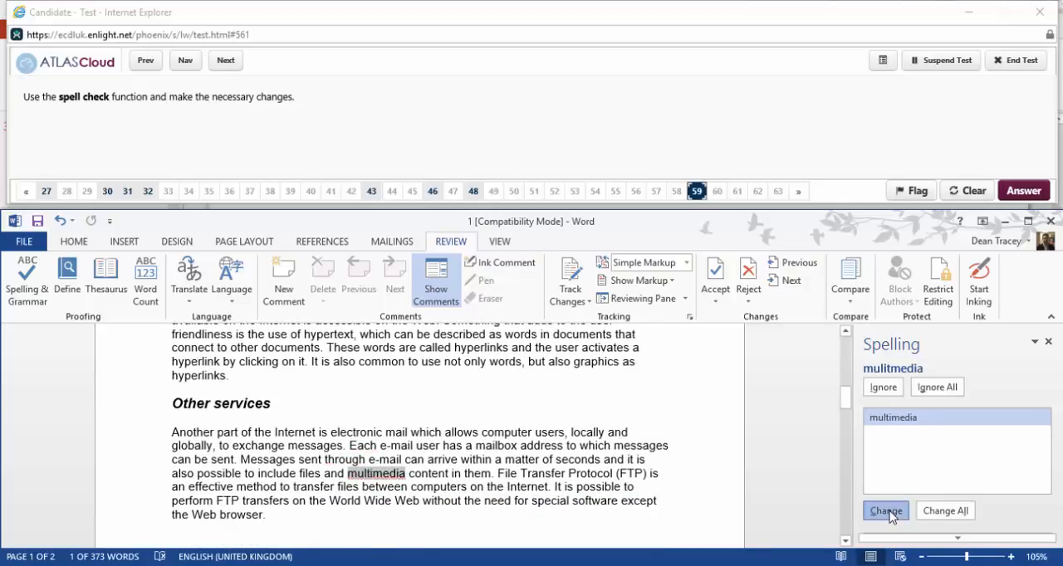
pyautogui.click(887, 512)
pyautogui.click(887, 511)
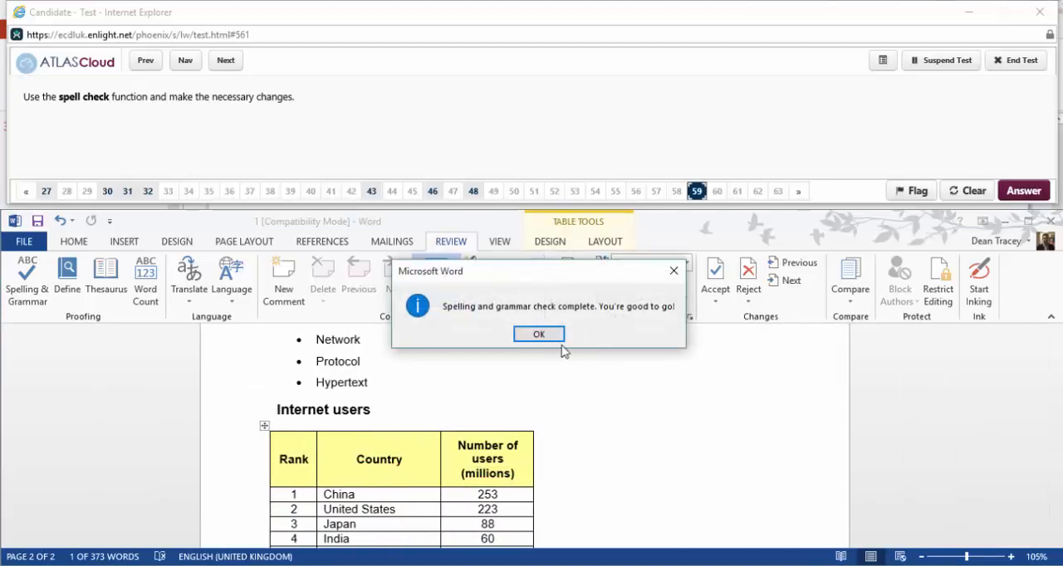
pyautogui.click(553, 340)
# Advance to question 60 and undo the last action in the document.
pyautogui.click(225, 60)
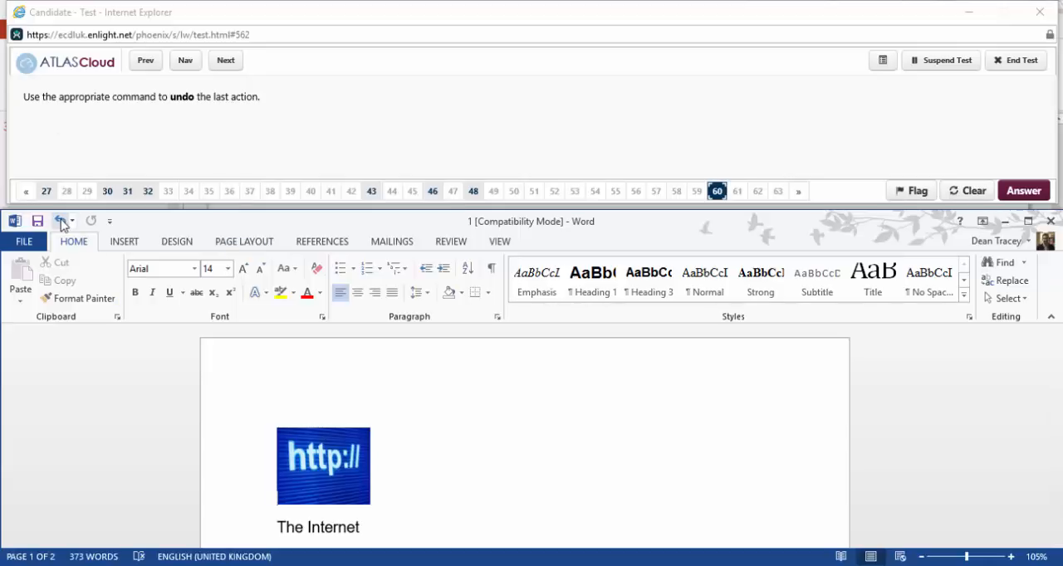
pyautogui.click(60, 221)
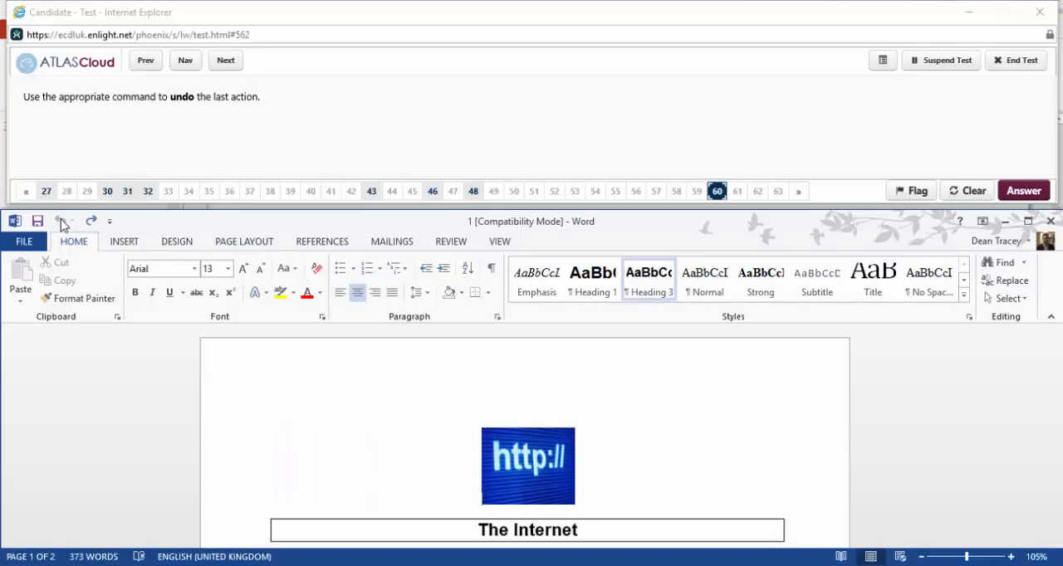
# Advance to question 61 and save the document in Word Template format, keeping the default file name.
pyautogui.click(227, 63)
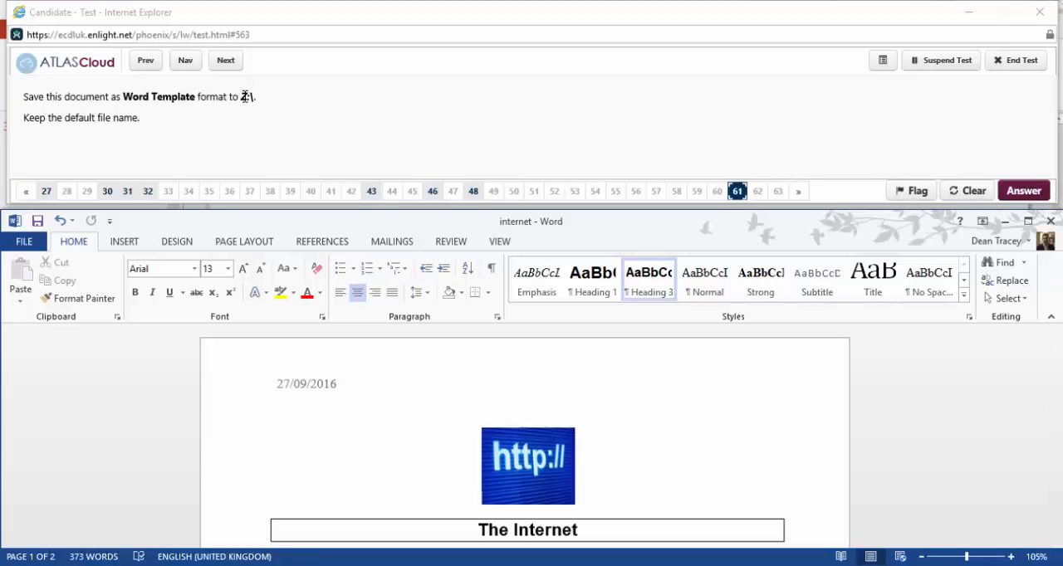
pyautogui.click(33, 242)
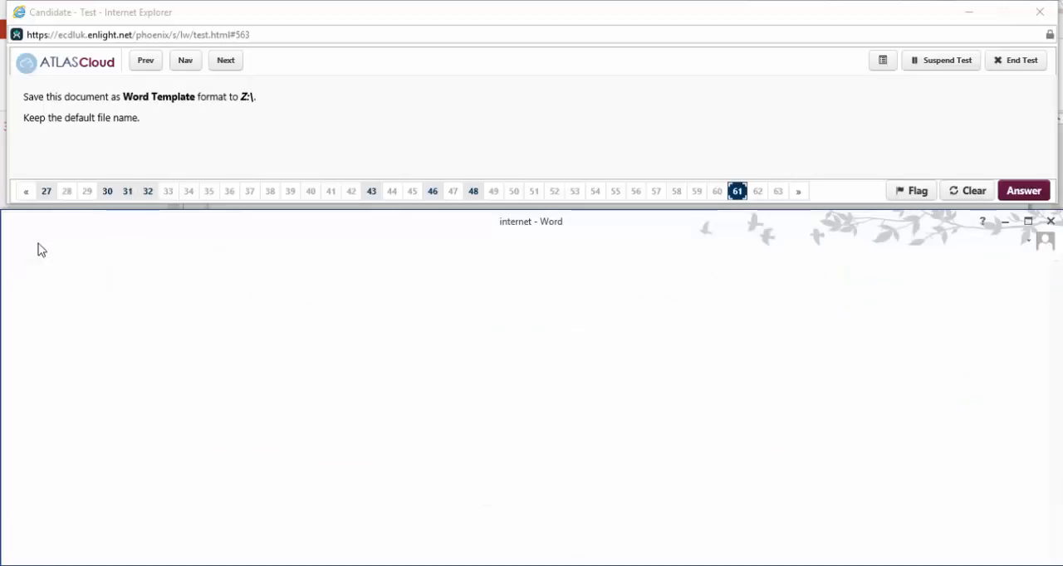
pyautogui.click(26, 402)
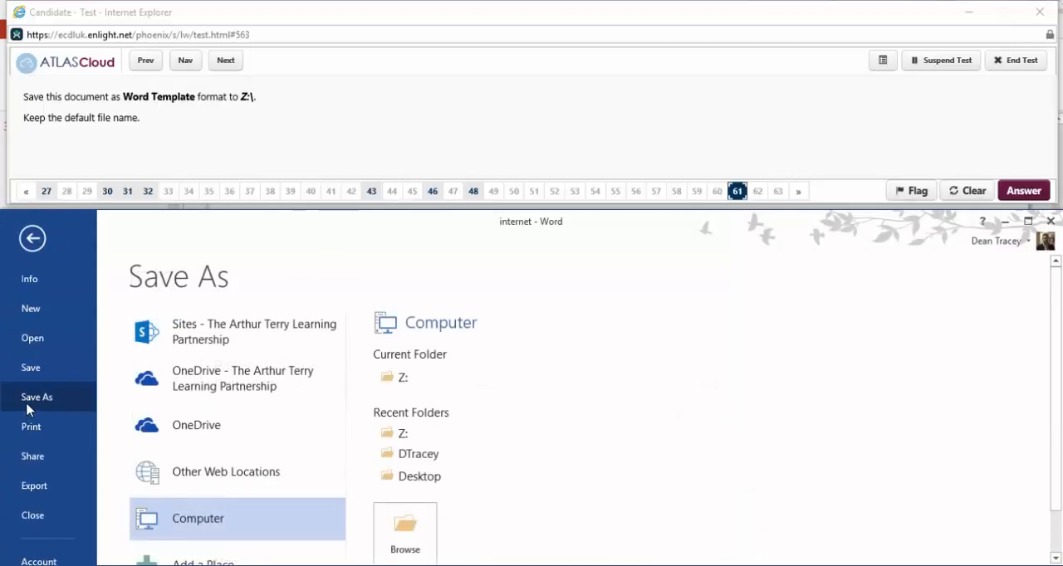
pyautogui.click(415, 380)
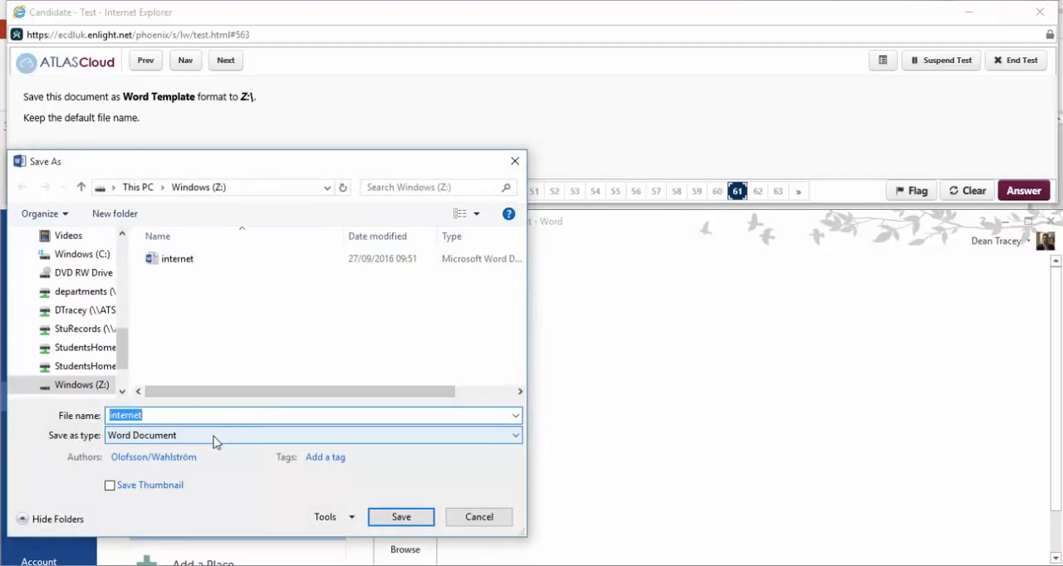
pyautogui.click(216, 437)
pyautogui.click(158, 256)
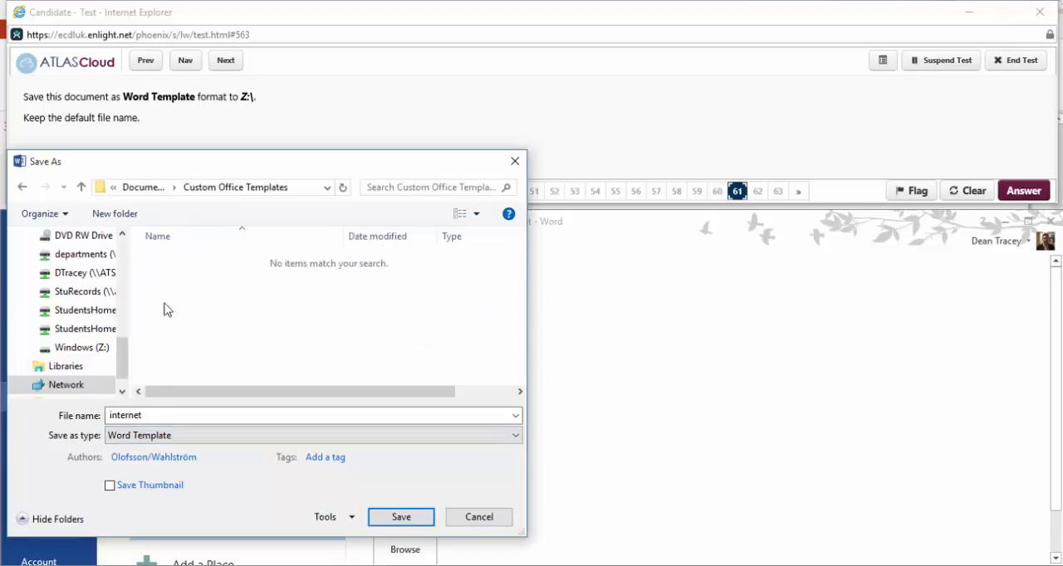
pyautogui.click(406, 517)
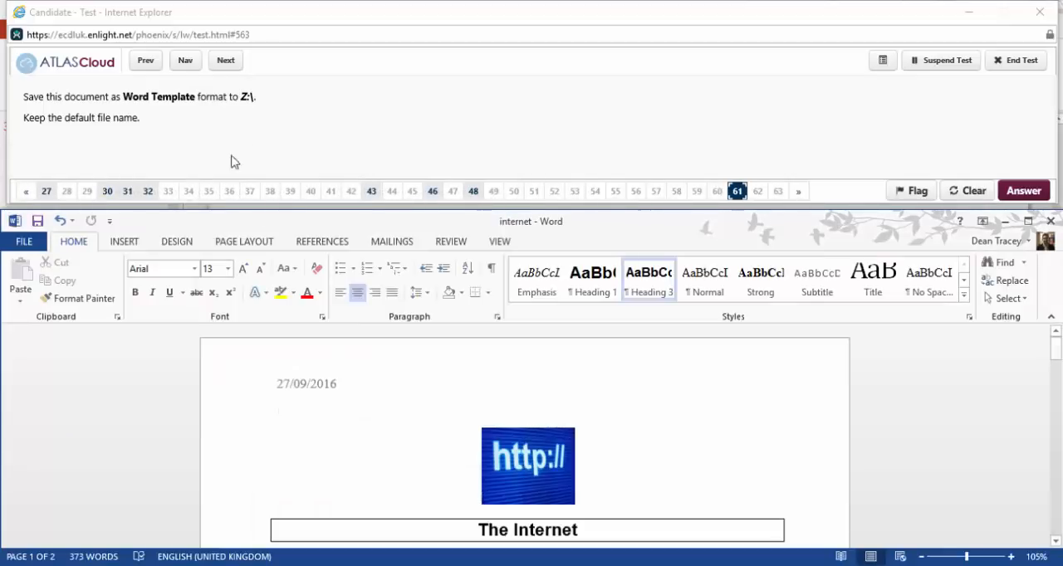
# Advance to question 62, mark Print in the pictured Info view as the answer, and clear the mark.
pyautogui.click(227, 62)
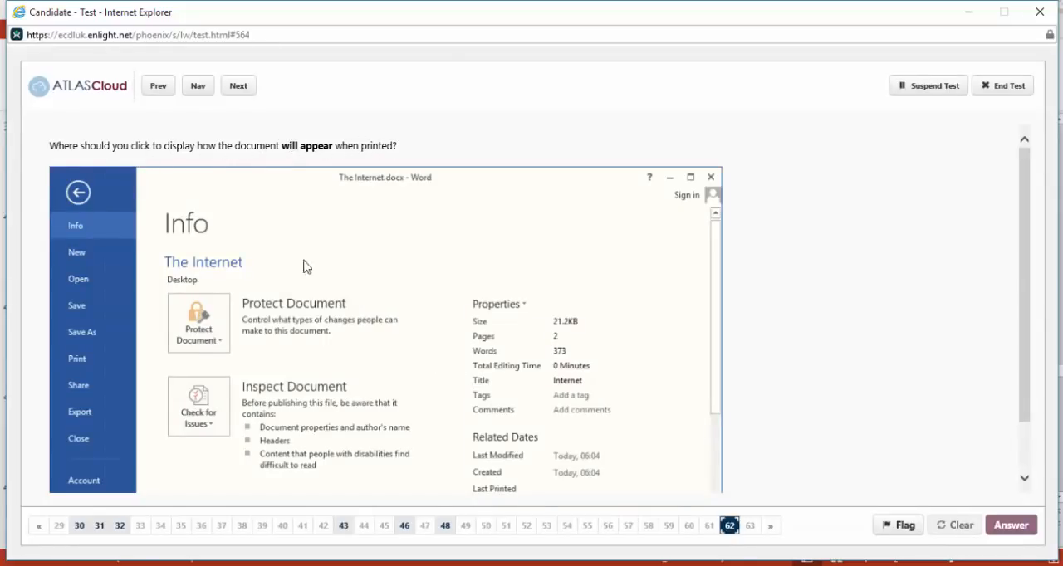
pyautogui.click(88, 365)
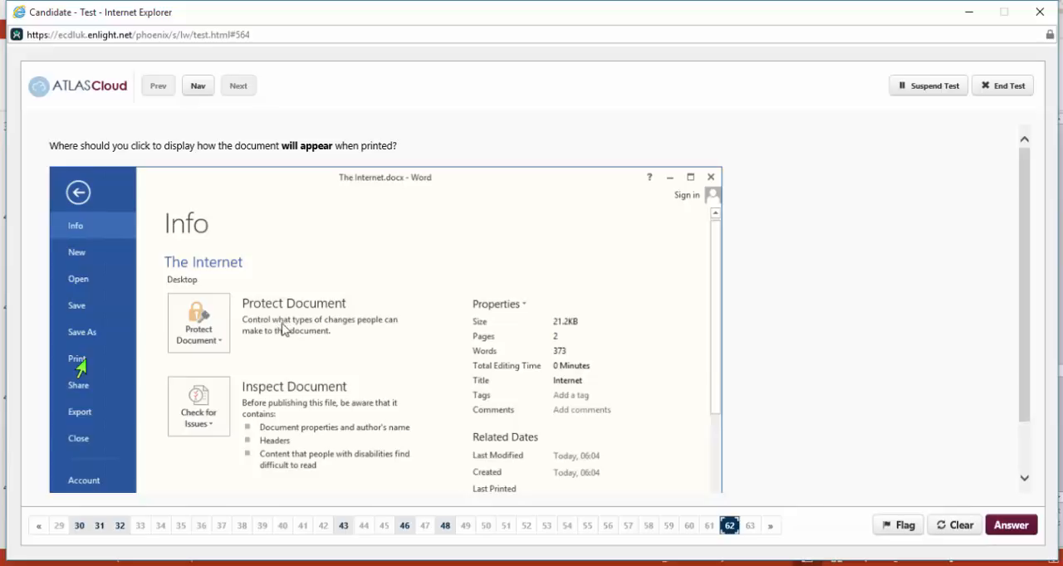
pyautogui.click(941, 525)
# Advance to question 63, mark the Copies box in the pictured Print view as the answer, and clear the mark.
pyautogui.click(240, 86)
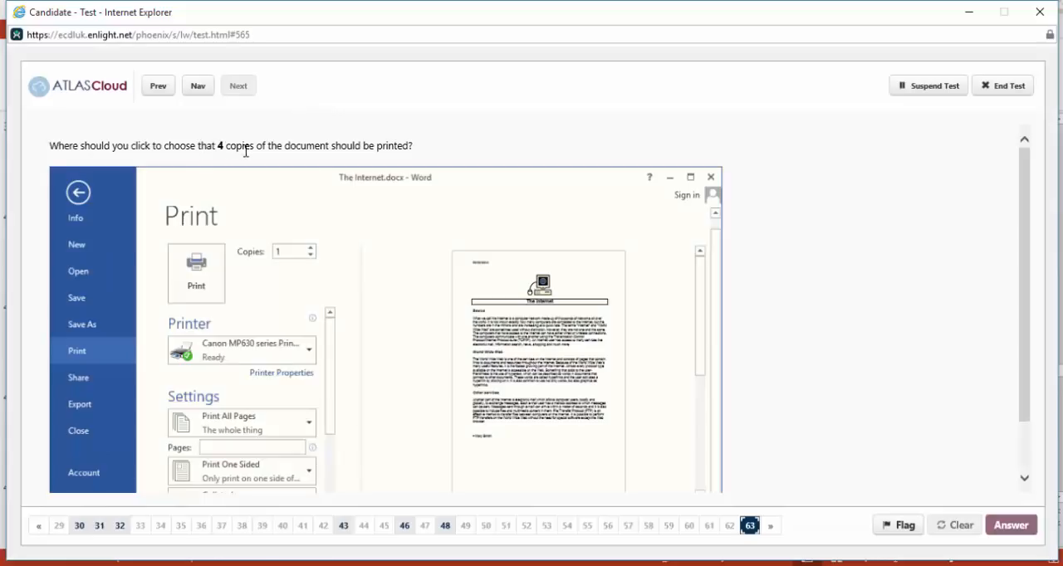
pyautogui.click(284, 256)
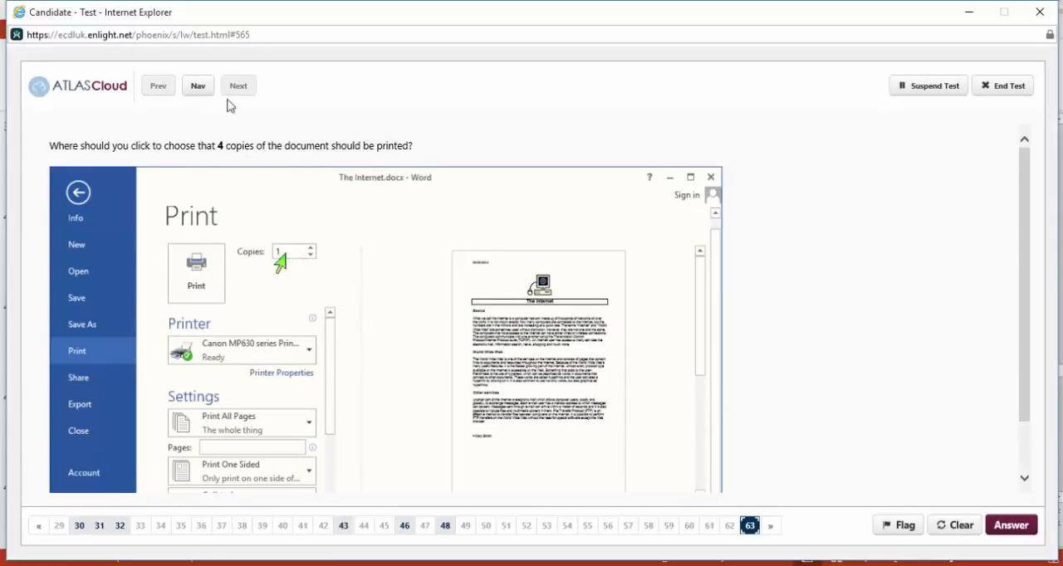
pyautogui.click(960, 530)
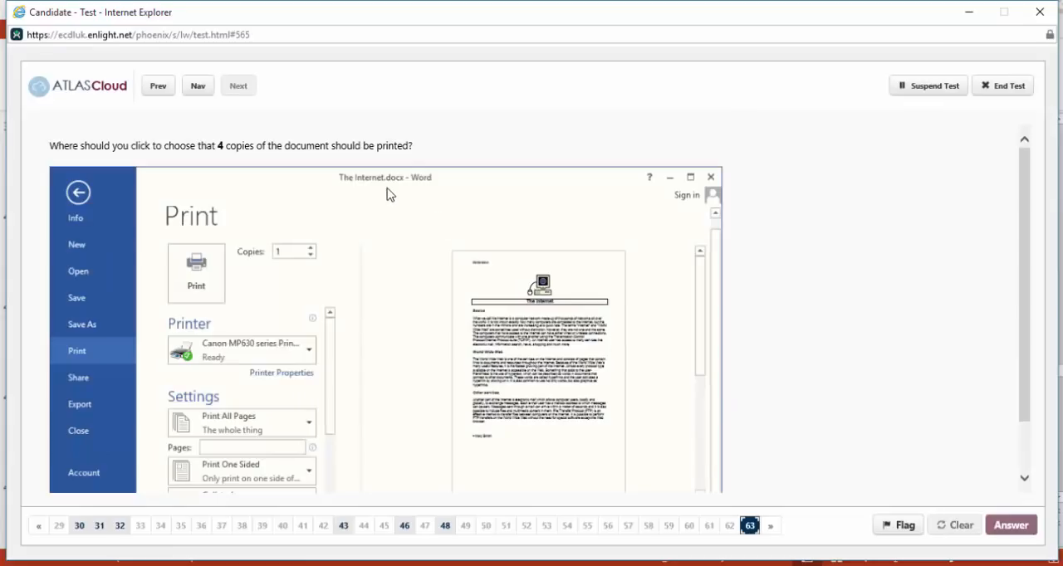